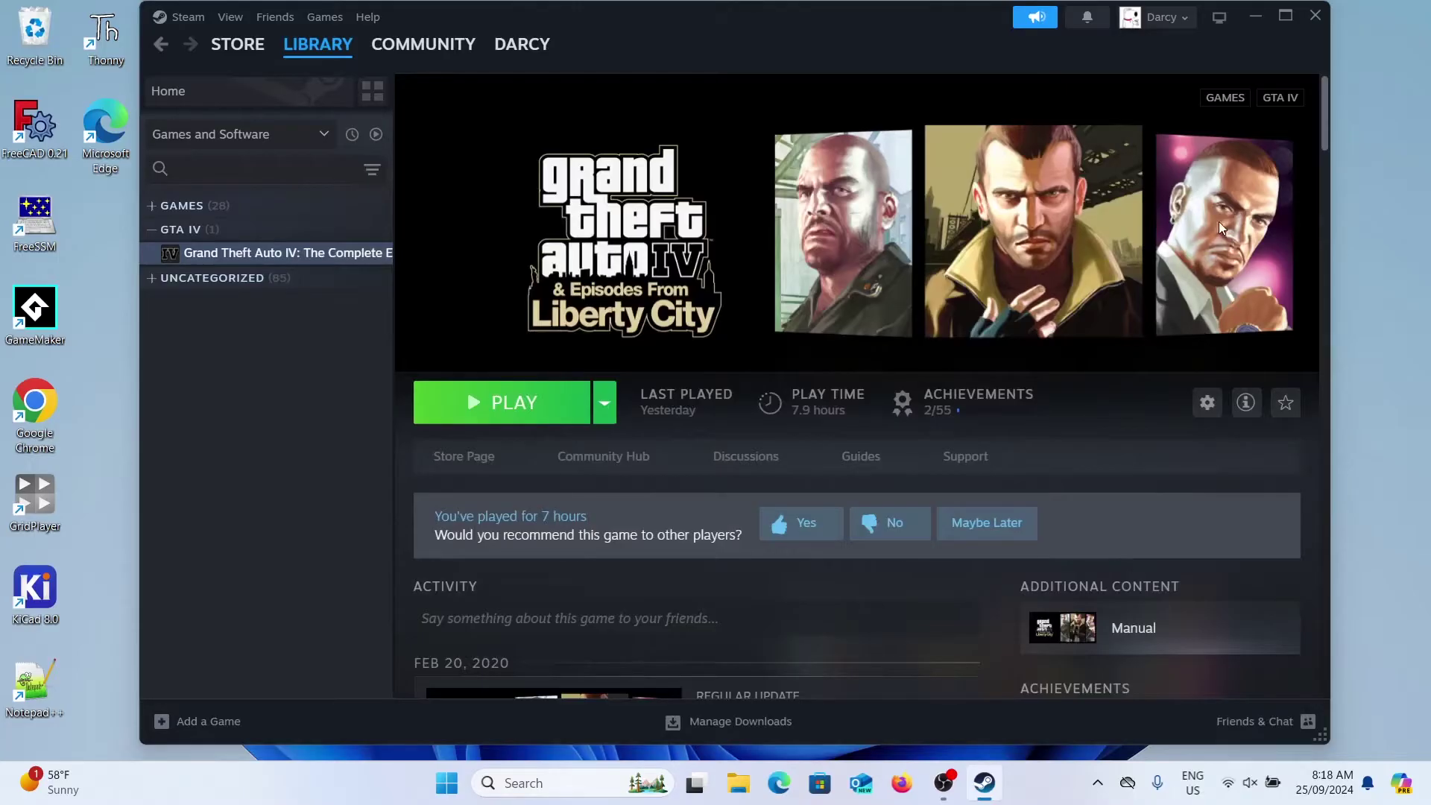
Step: Browse the local files of Grand Theft Auto IV: The Complete Edition and open its GTAIV folder
{"action": "right_click", "coordinate": [268, 257]}
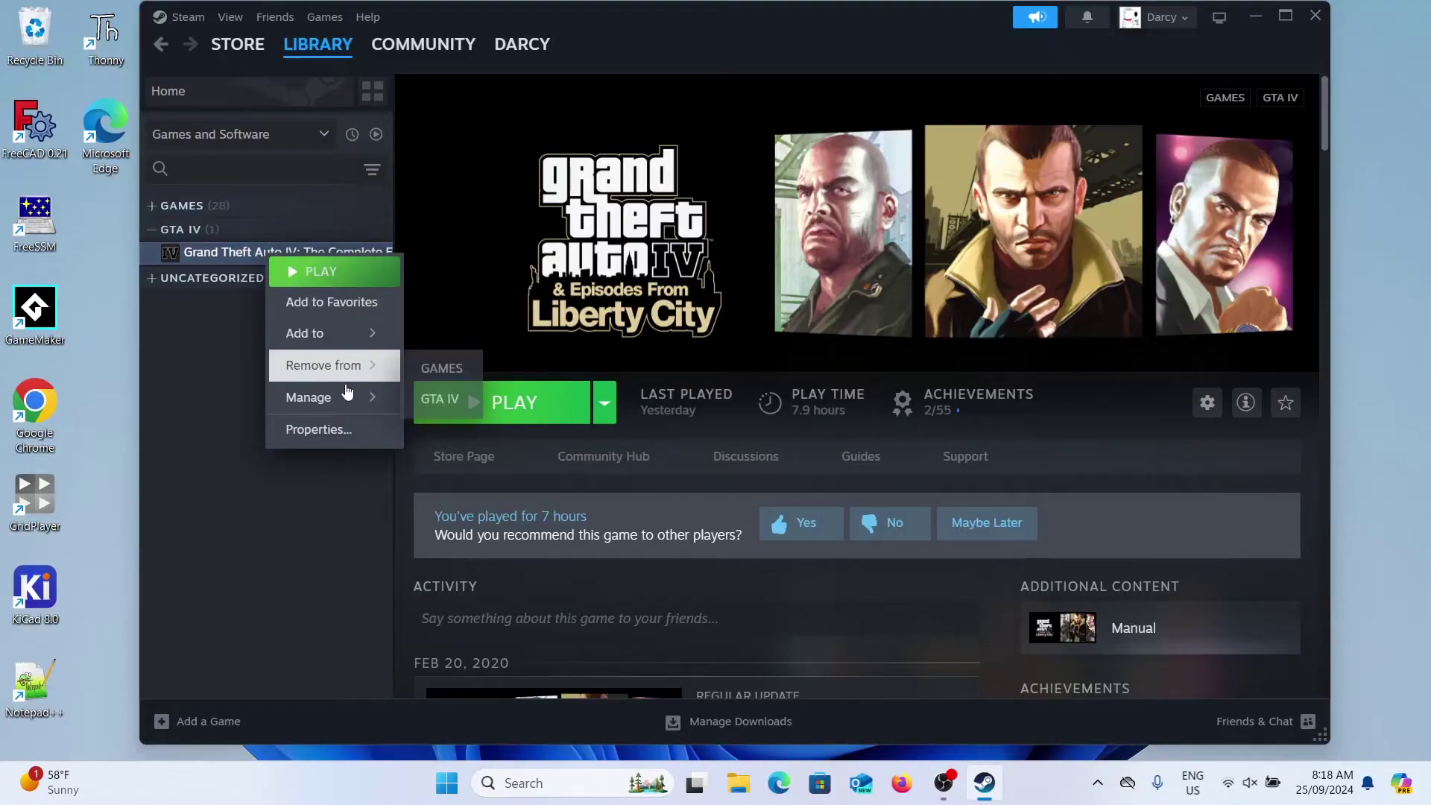
{"action": "mouse_move", "coordinate": [369, 409]}
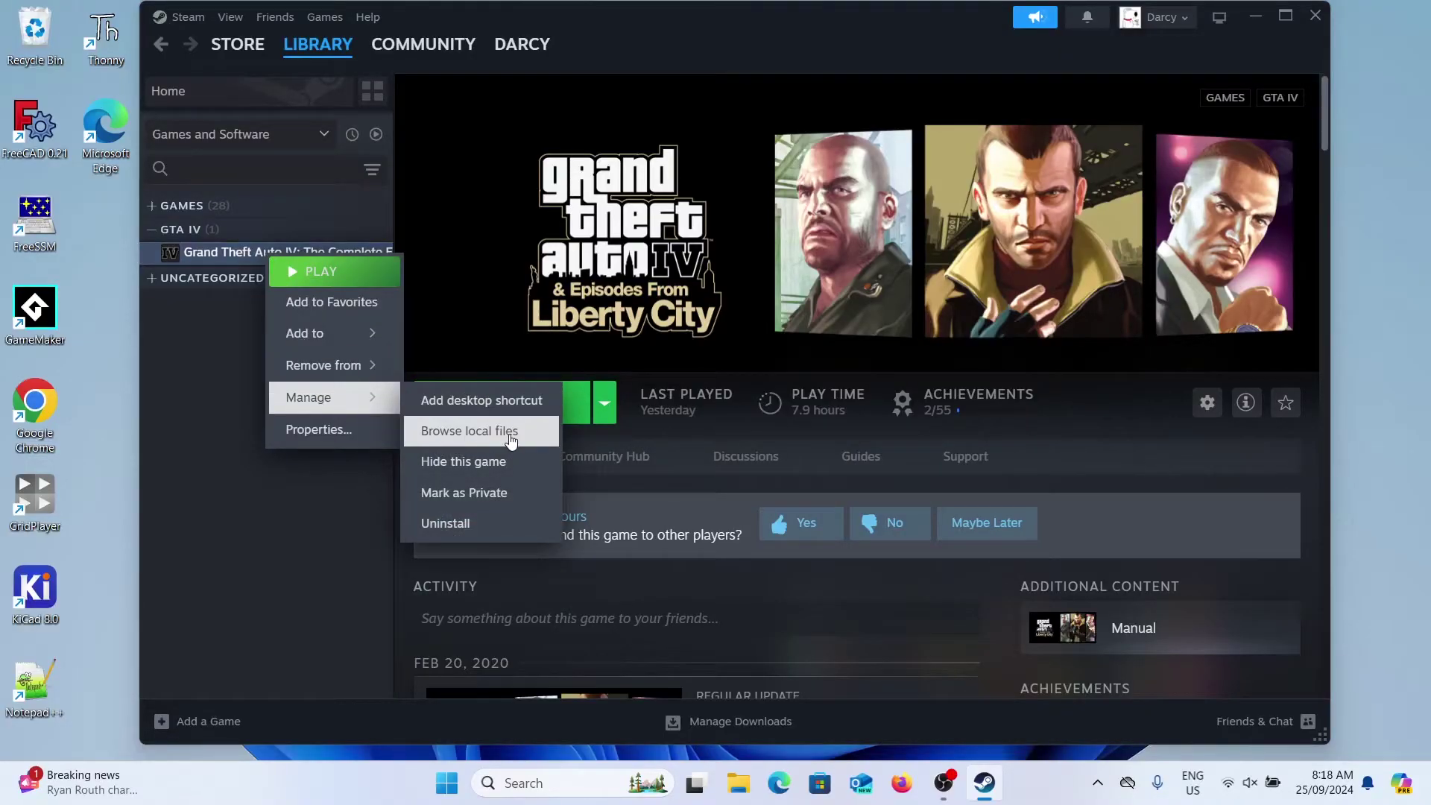
{"action": "left_click", "coordinate": [470, 431]}
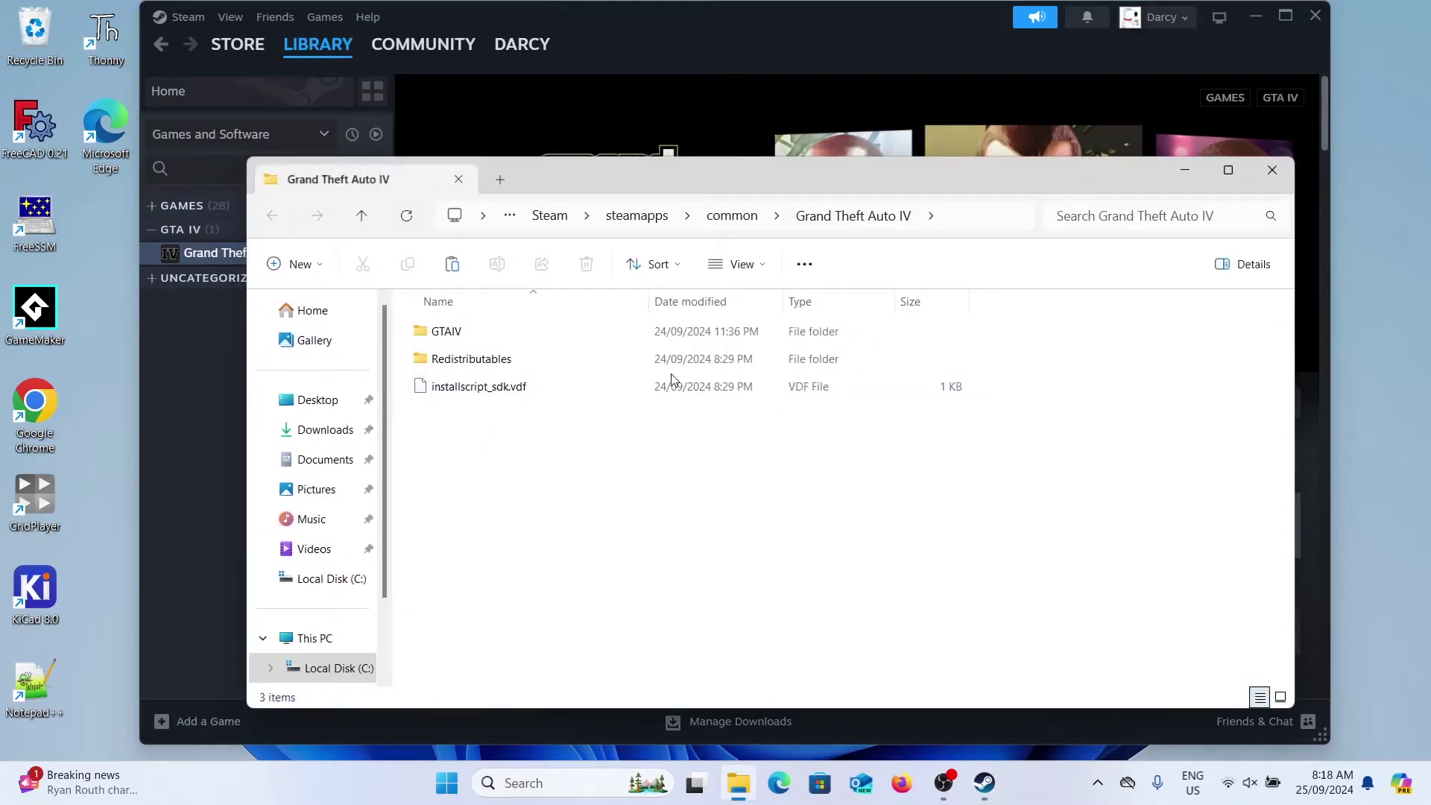
{"action": "double_click", "coordinate": [682, 333]}
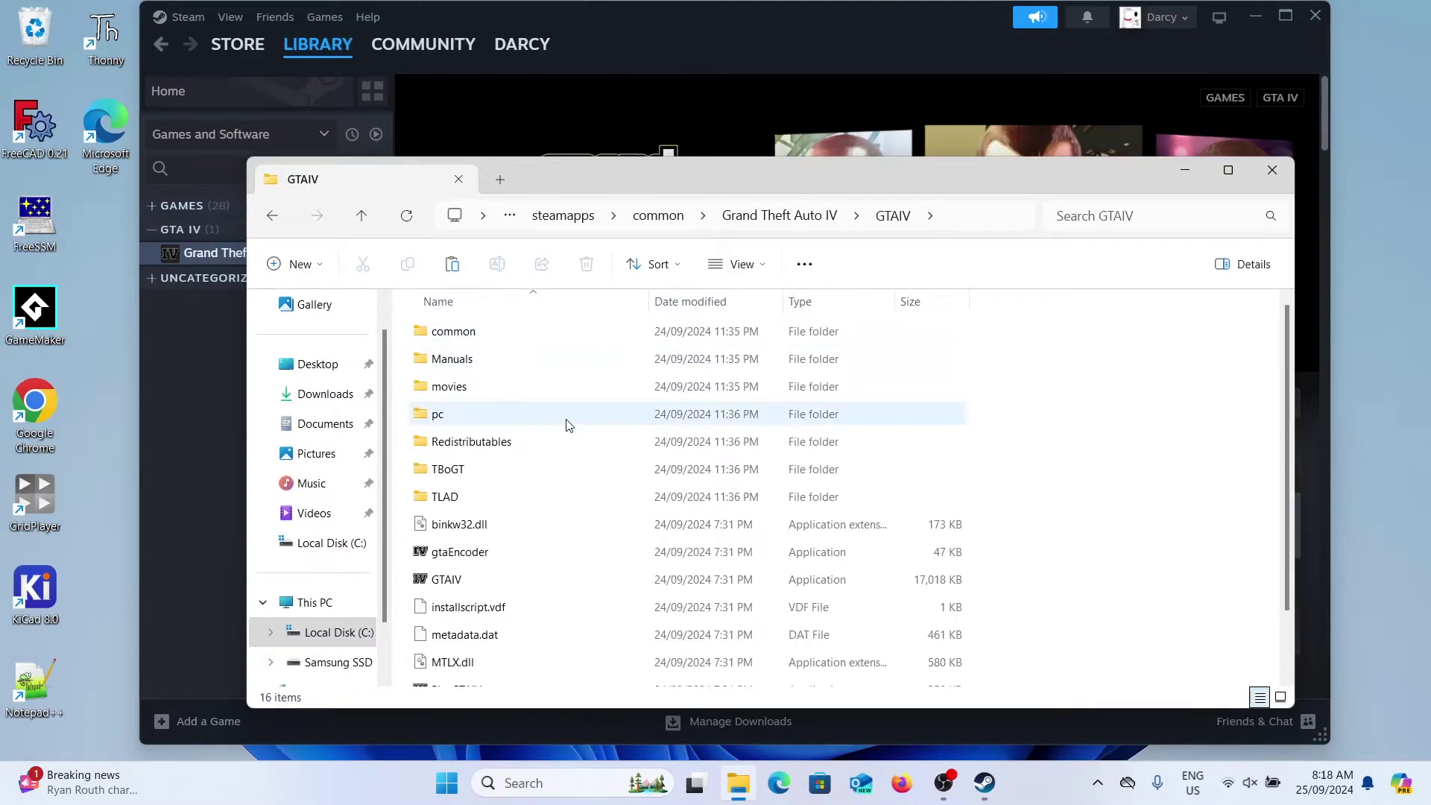
Step: Check the product version in the file details of the GTAIV application
{"action": "scroll", "coordinate": [570, 440], "scroll_direction": "down", "scroll_amount": 1}
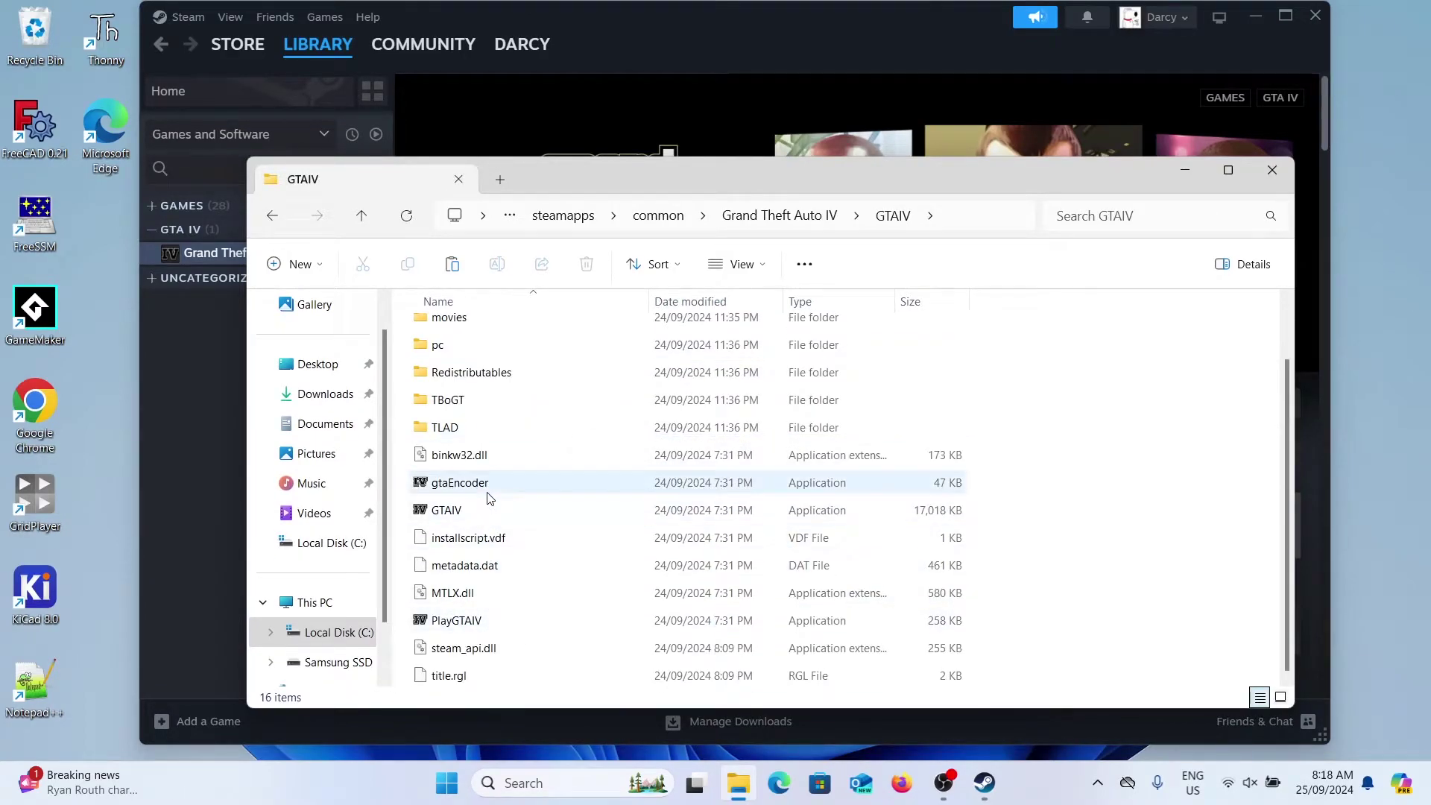
{"action": "right_click", "coordinate": [486, 514]}
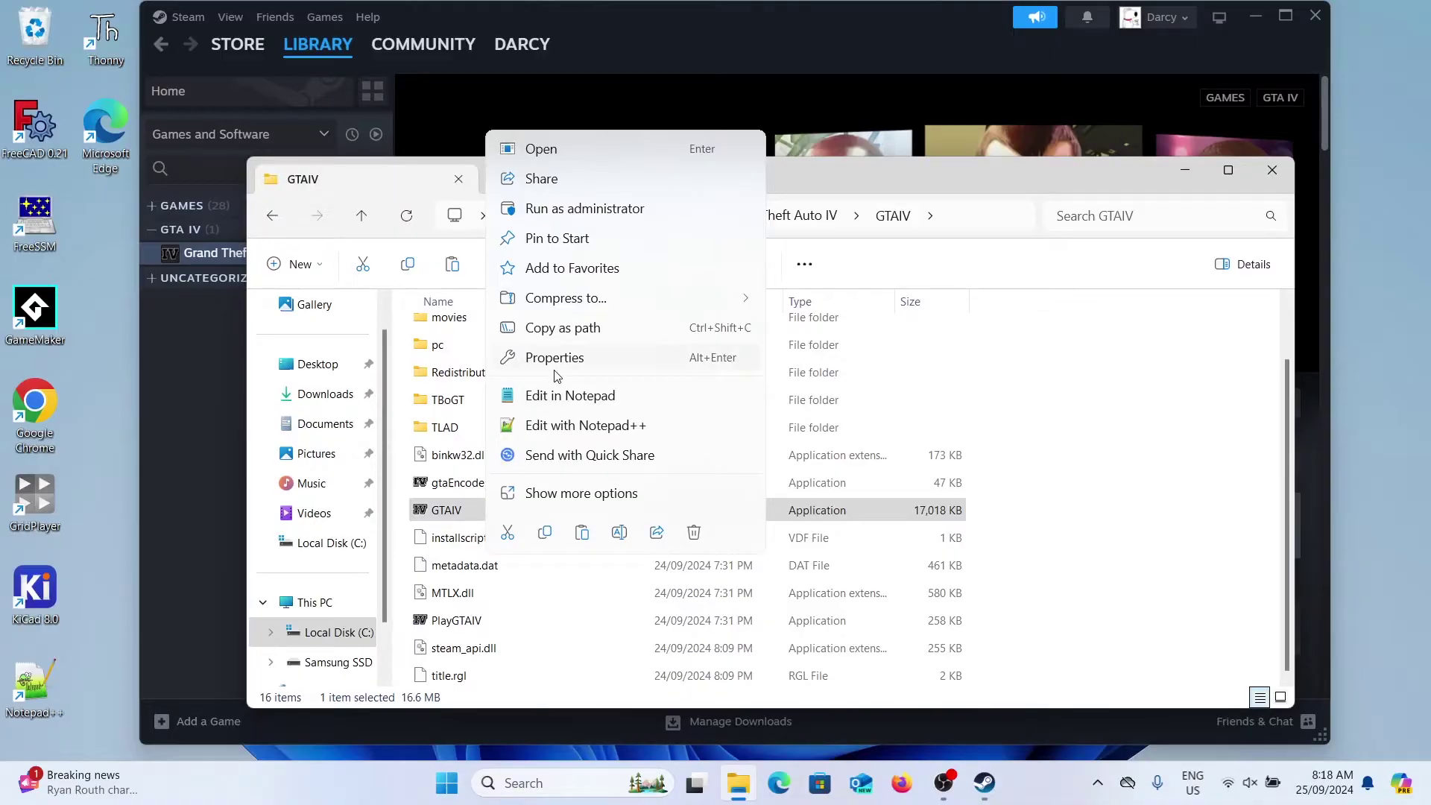
{"action": "left_click", "coordinate": [555, 359]}
{"action": "left_click", "coordinate": [664, 278]}
{"action": "left_click", "coordinate": [642, 436]}
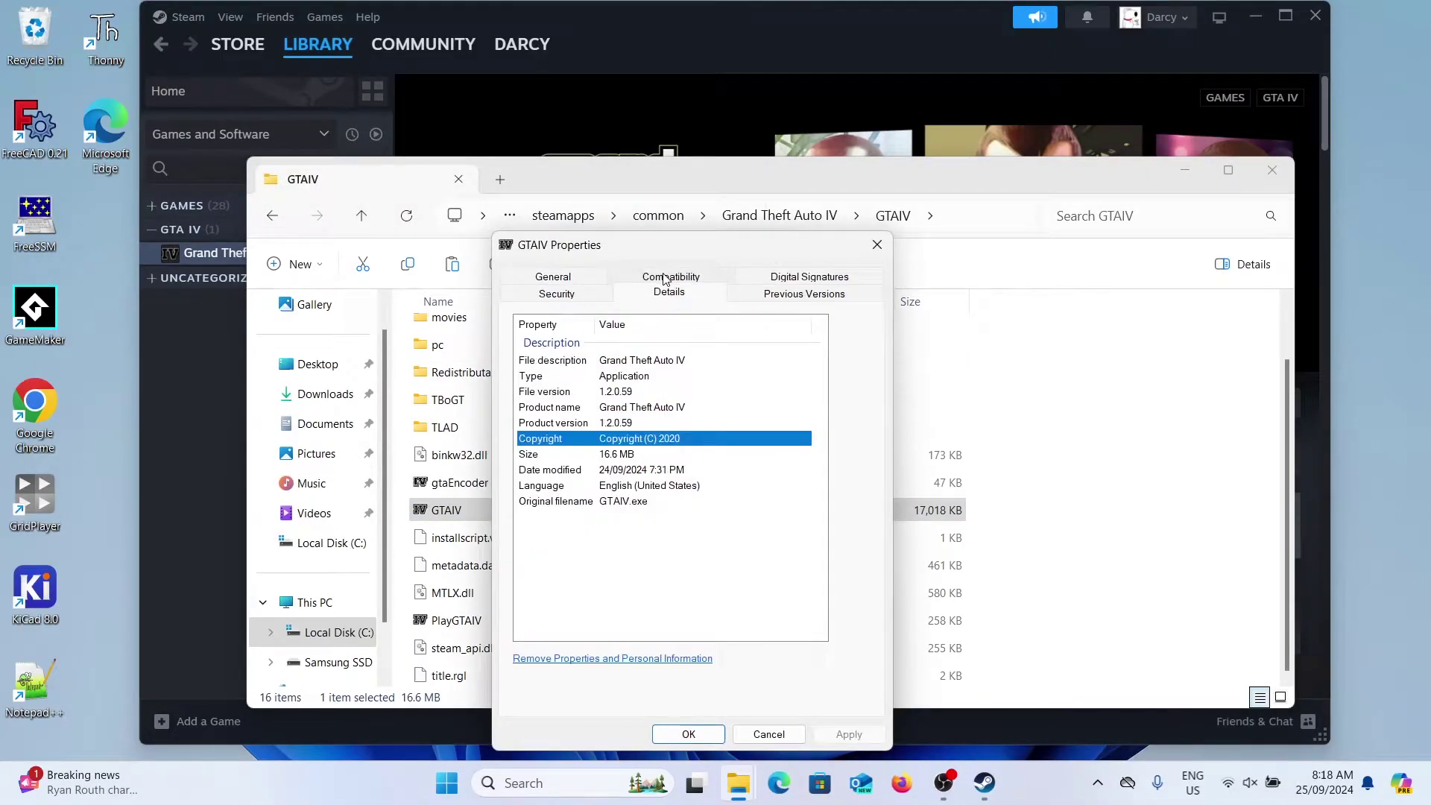
{"action": "left_click", "coordinate": [625, 427]}
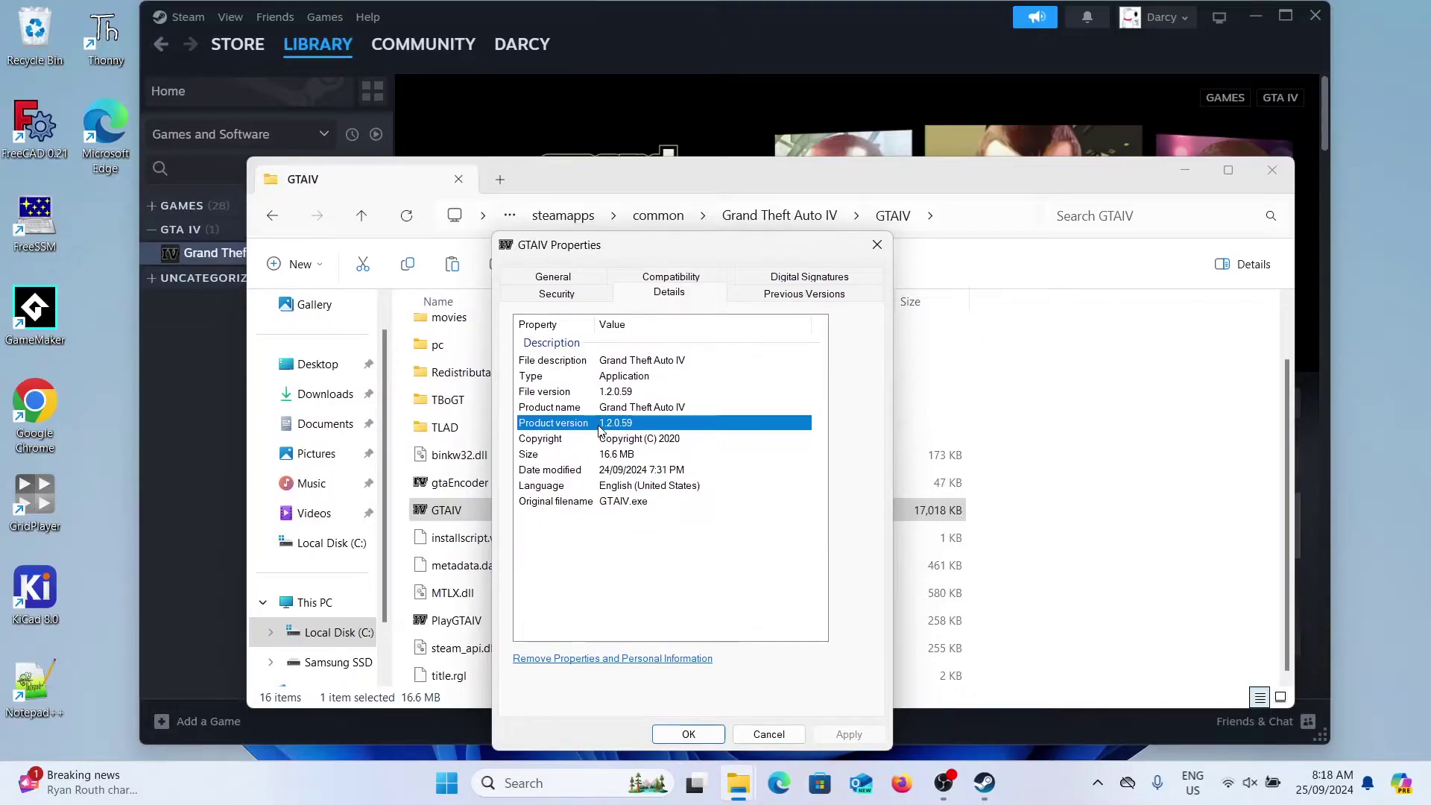
{"action": "left_click", "coordinate": [689, 734]}
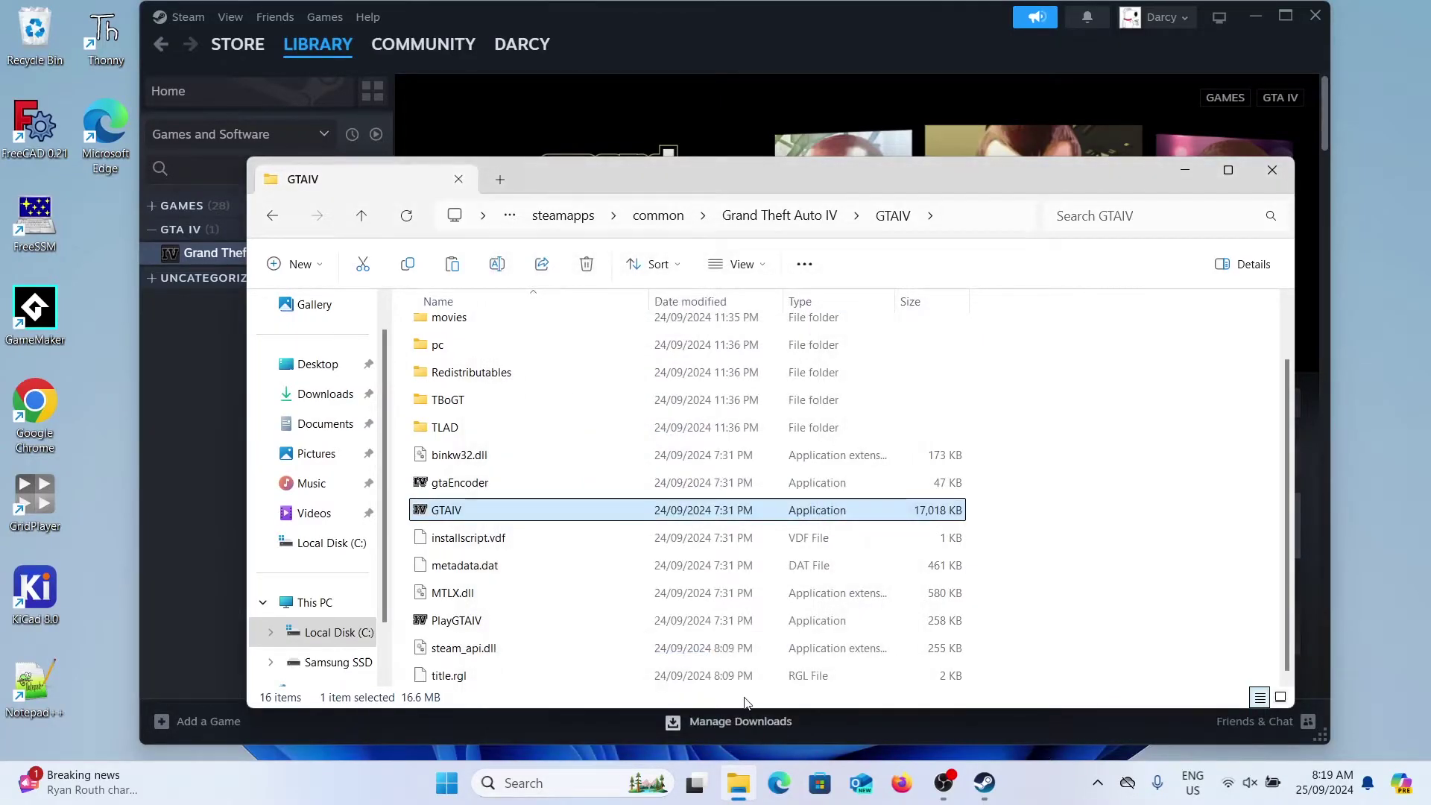
Step: Duplicate the GTAIV folder inside the parent Grand Theft Auto IV folder
{"action": "left_click", "coordinate": [818, 226]}
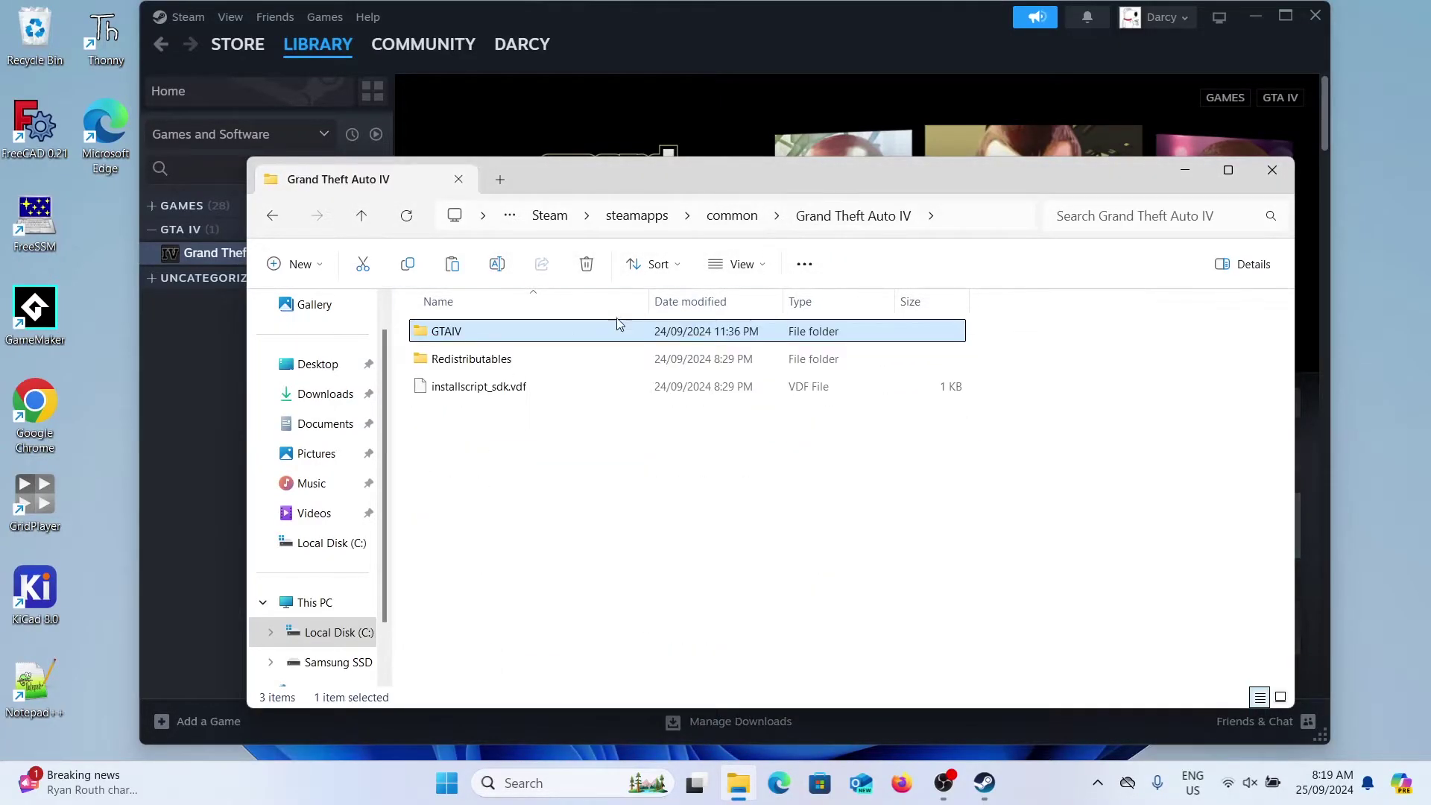
{"action": "left_click", "coordinate": [455, 334]}
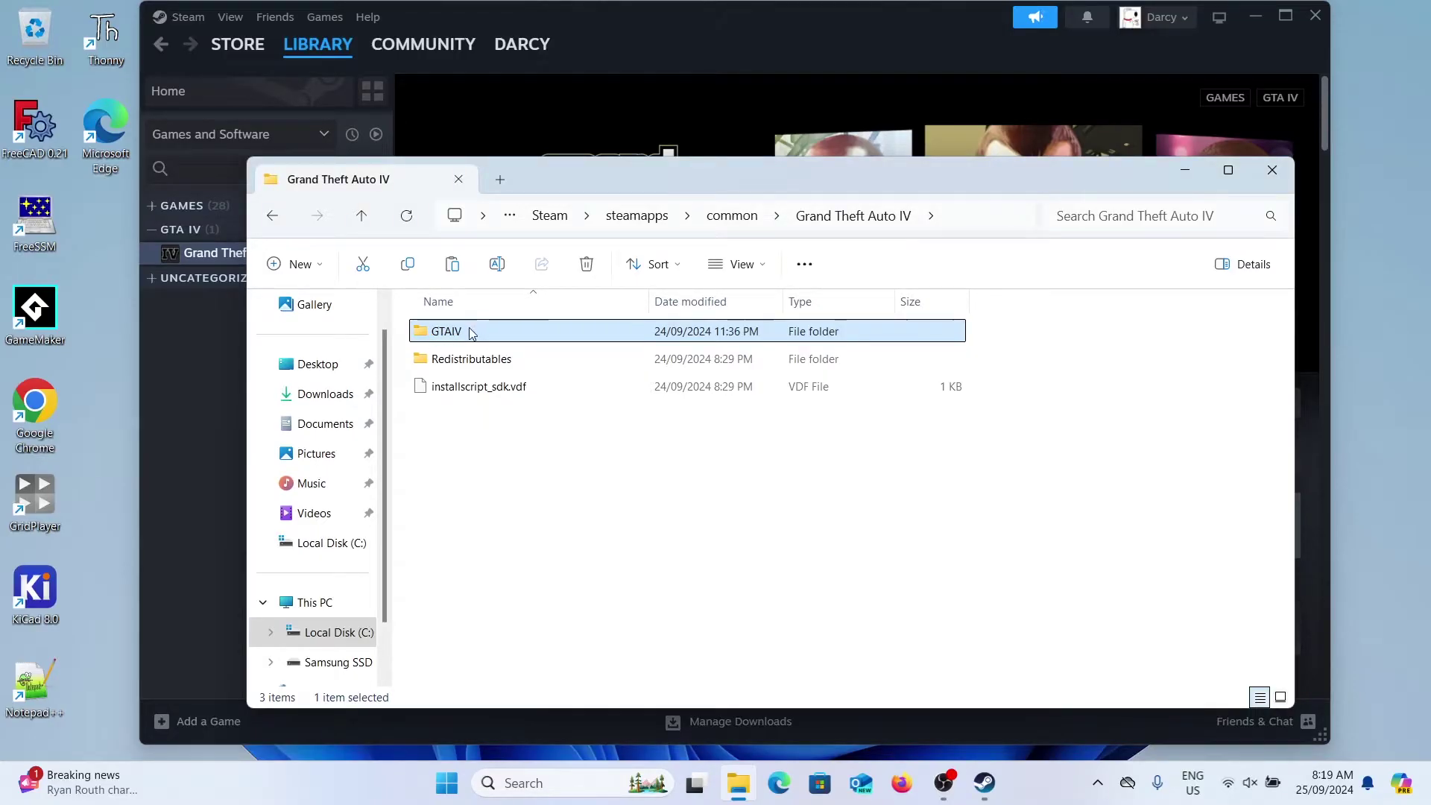
{"action": "right_click", "coordinate": [472, 332]}
{"action": "left_click", "coordinate": [512, 305]}
{"action": "left_click", "coordinate": [463, 426]}
{"action": "right_click", "coordinate": [463, 425]}
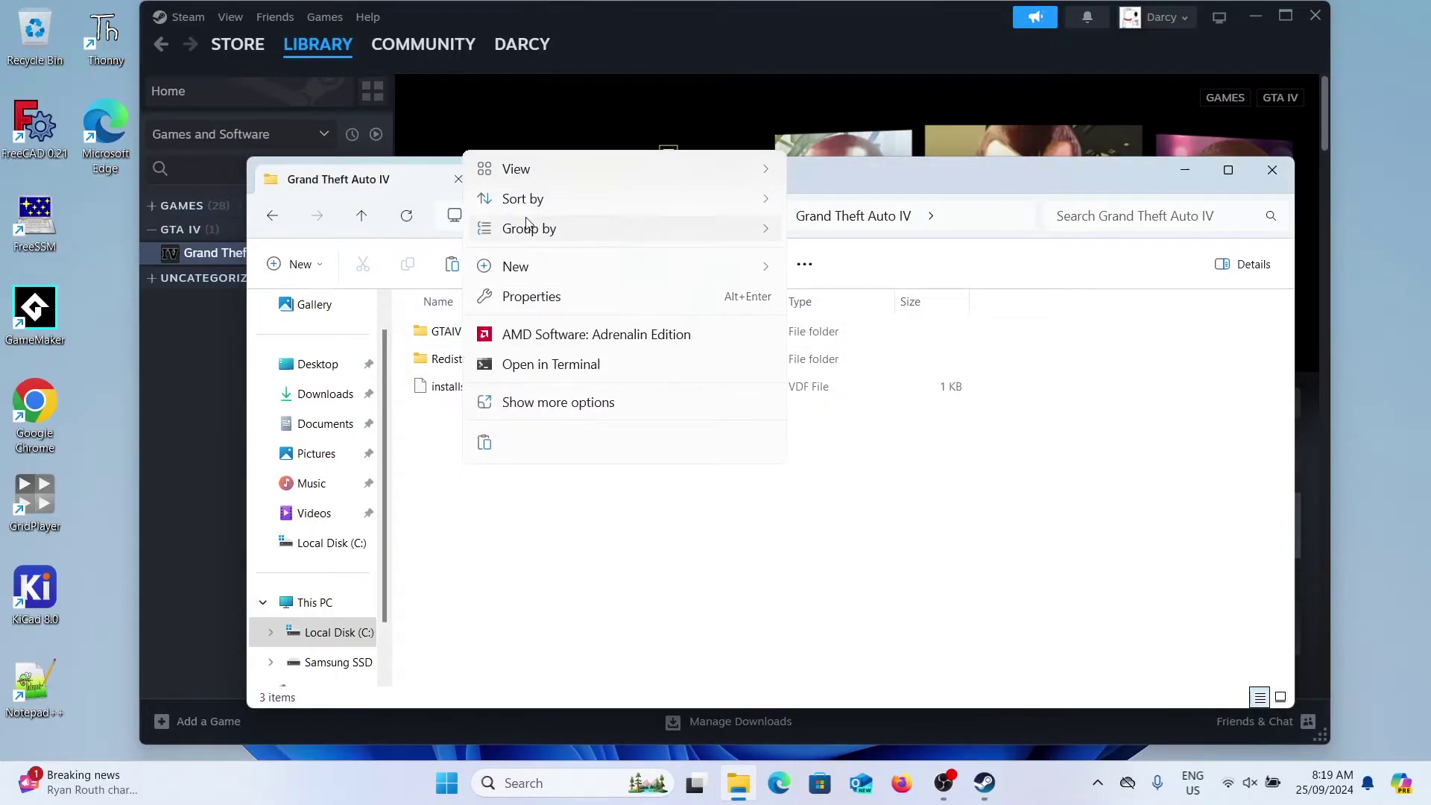
{"action": "key", "text": "Escape"}
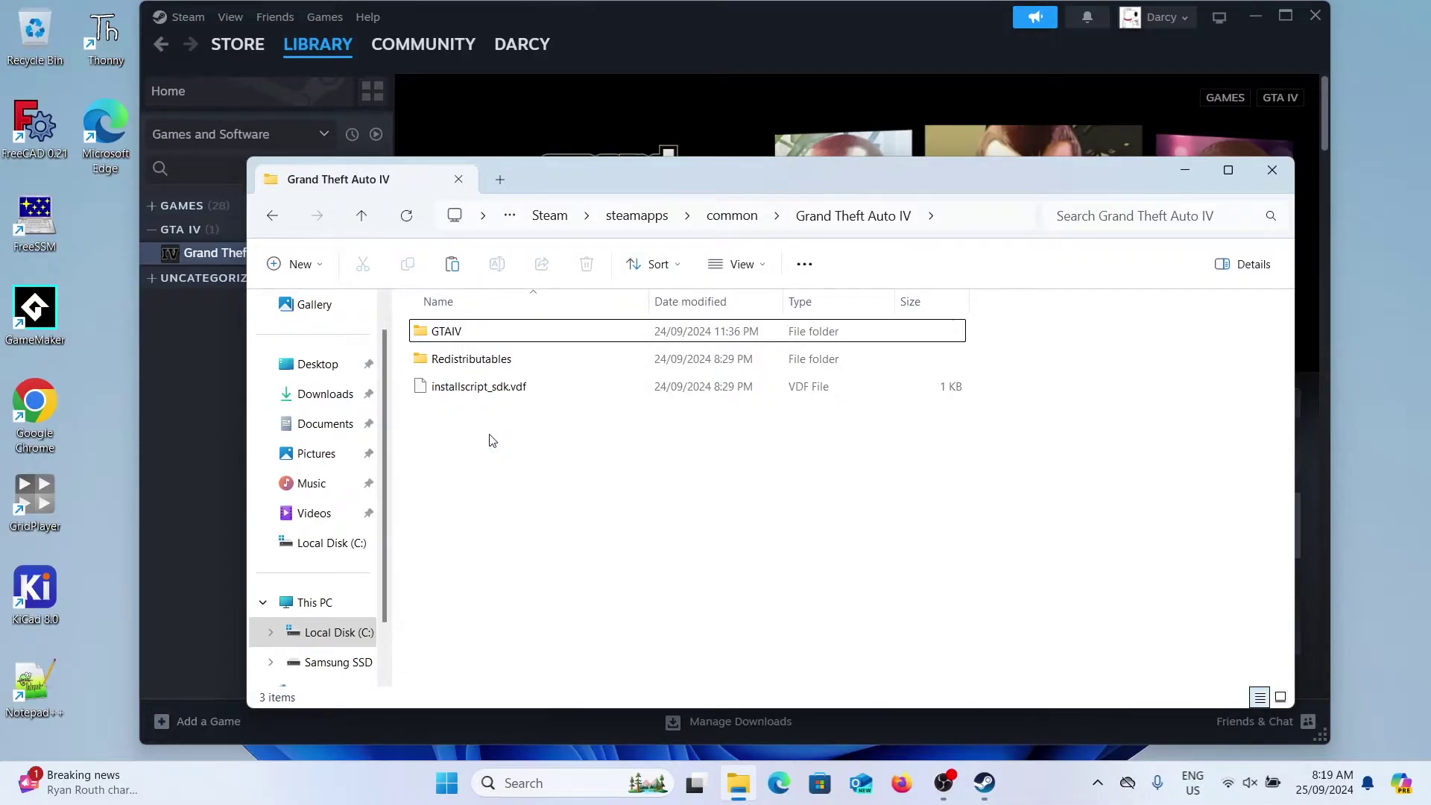
{"action": "key", "text": "ctrl+v"}
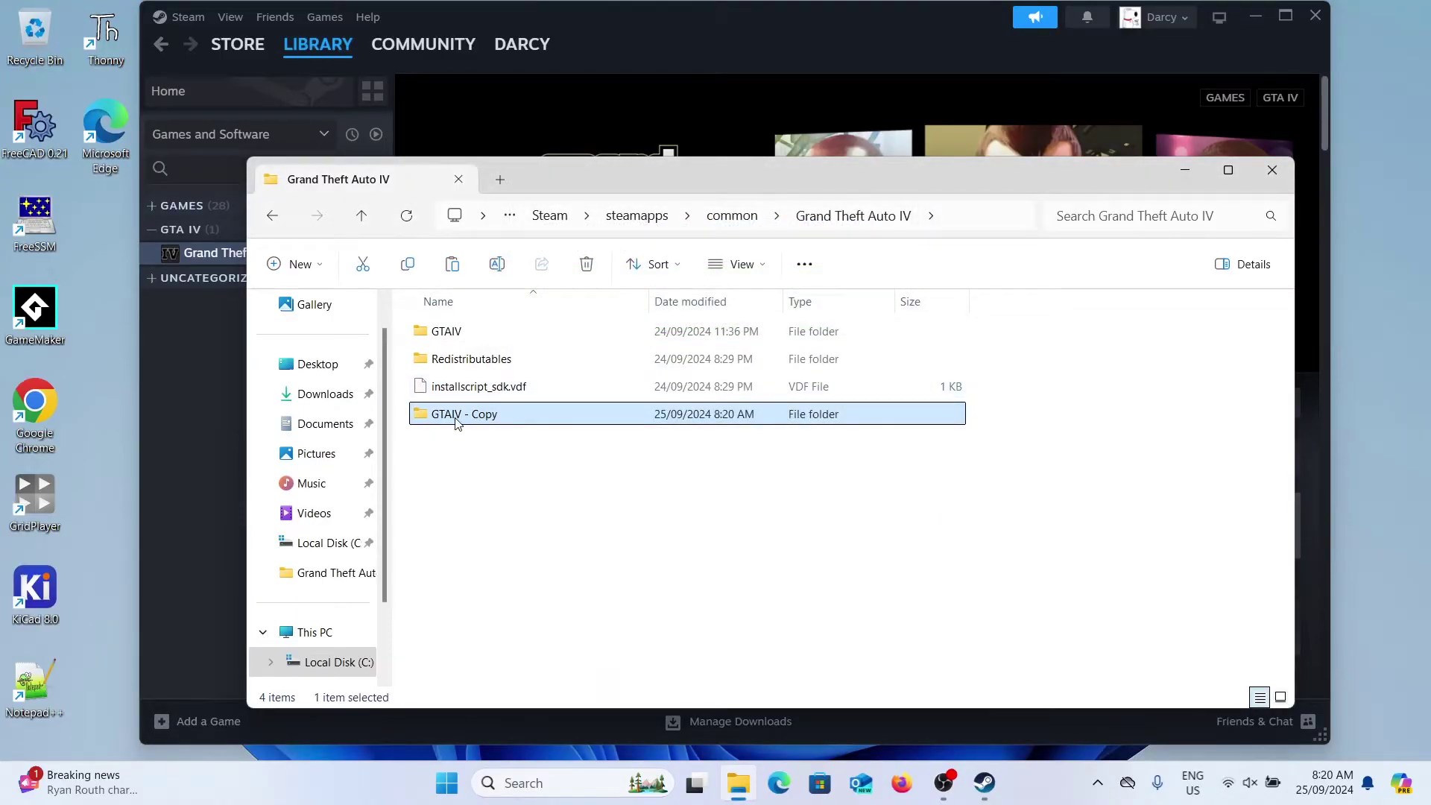
Step: Rename the duplicated game folder as GTAIV - Backup
{"action": "left_click", "coordinate": [489, 418]}
{"action": "left_click", "coordinate": [489, 414]}
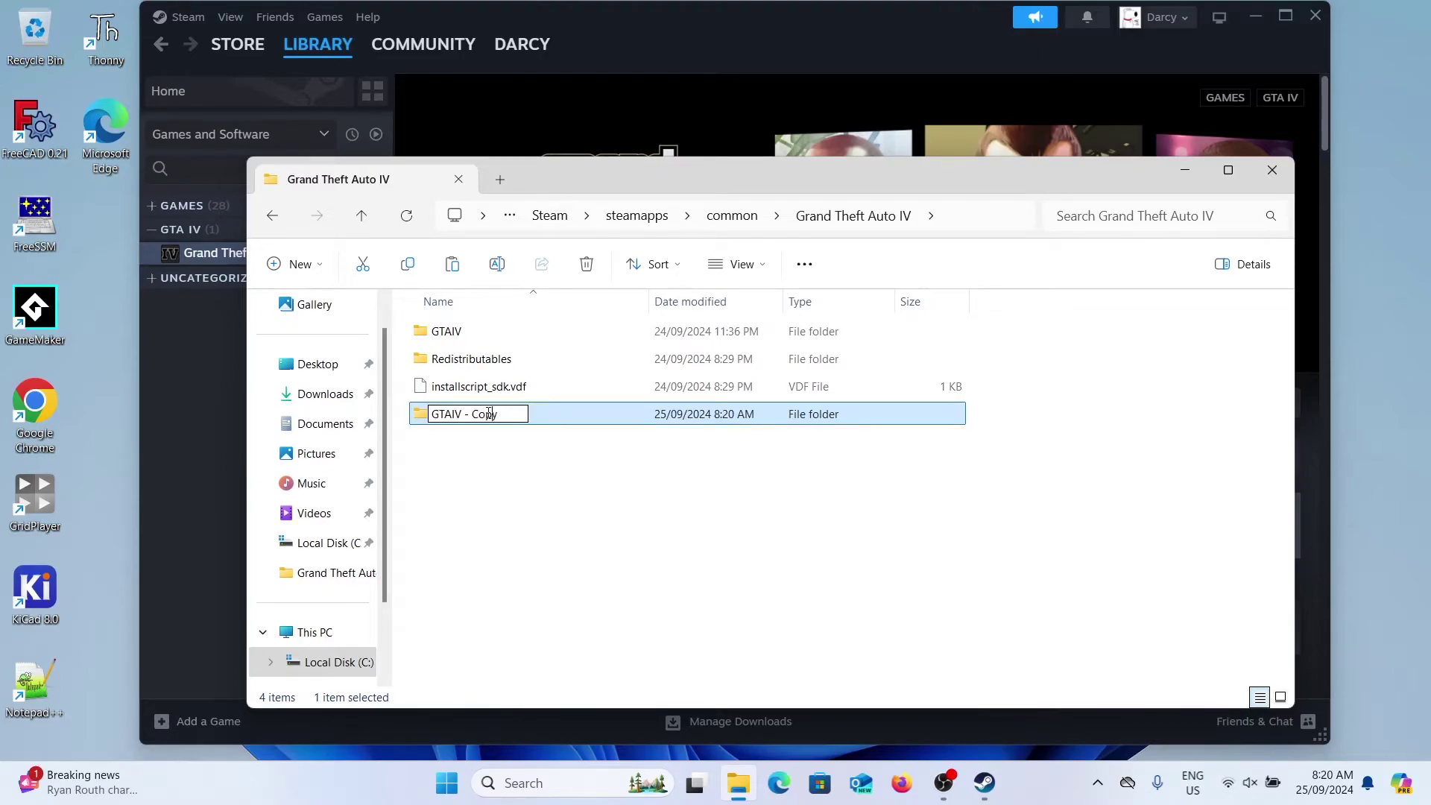
{"action": "double_click", "coordinate": [484, 414]}
{"action": "type", "text": "Backup"}
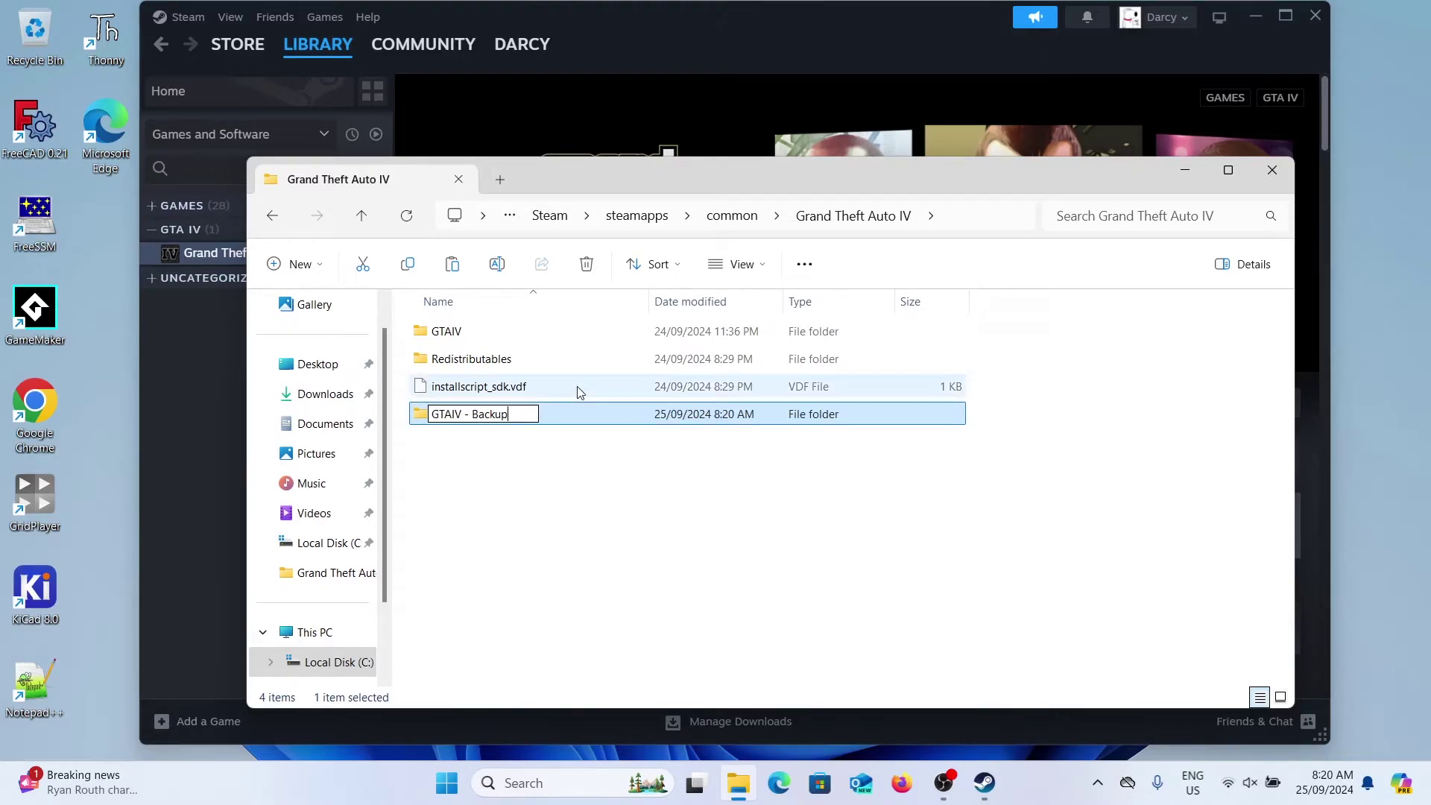
{"action": "left_click", "coordinate": [477, 333]}
Step: Close the Steam window and clear the game folder window from the desktop
{"action": "left_click", "coordinate": [1327, 16]}
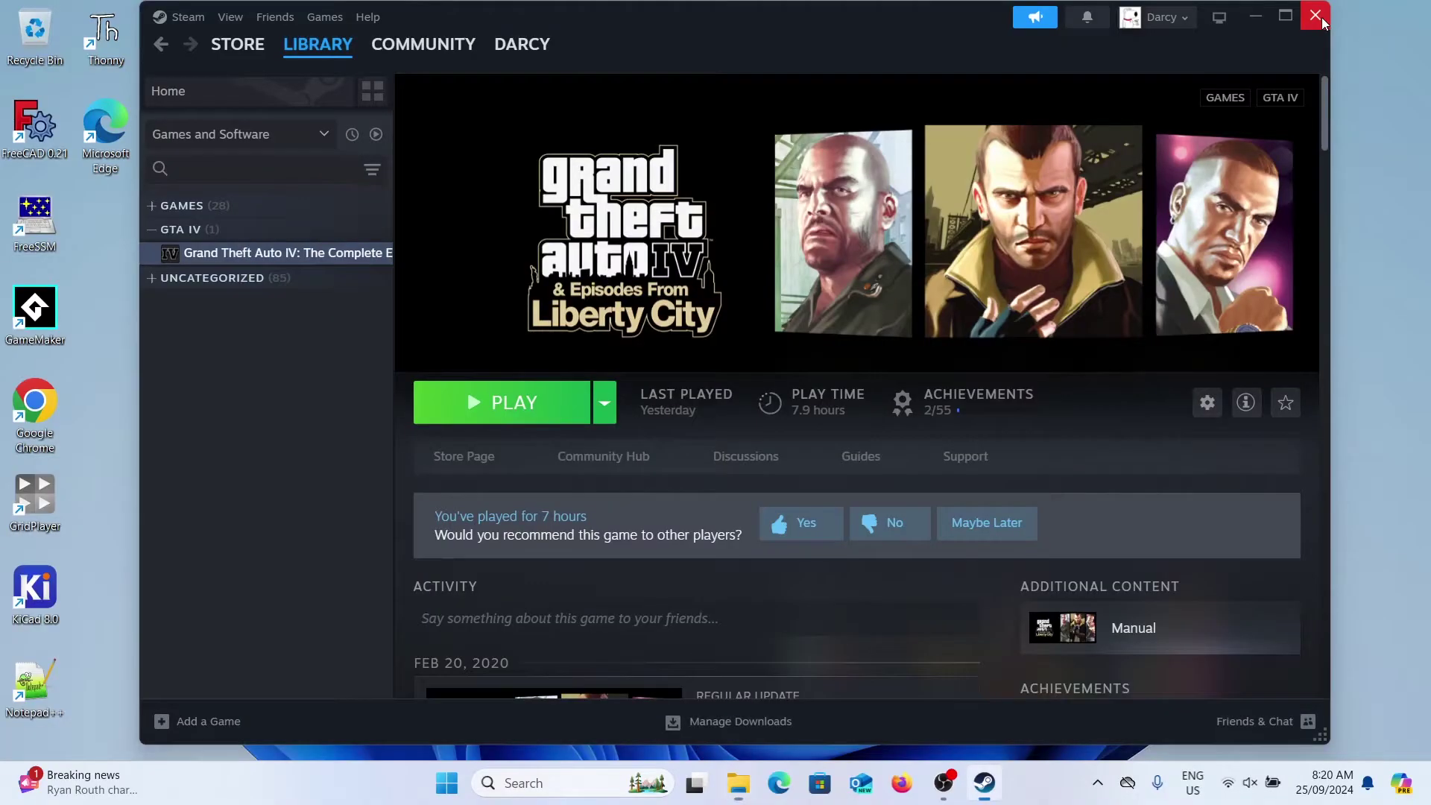
{"action": "left_click", "coordinate": [1315, 15]}
{"action": "left_click", "coordinate": [1184, 173]}
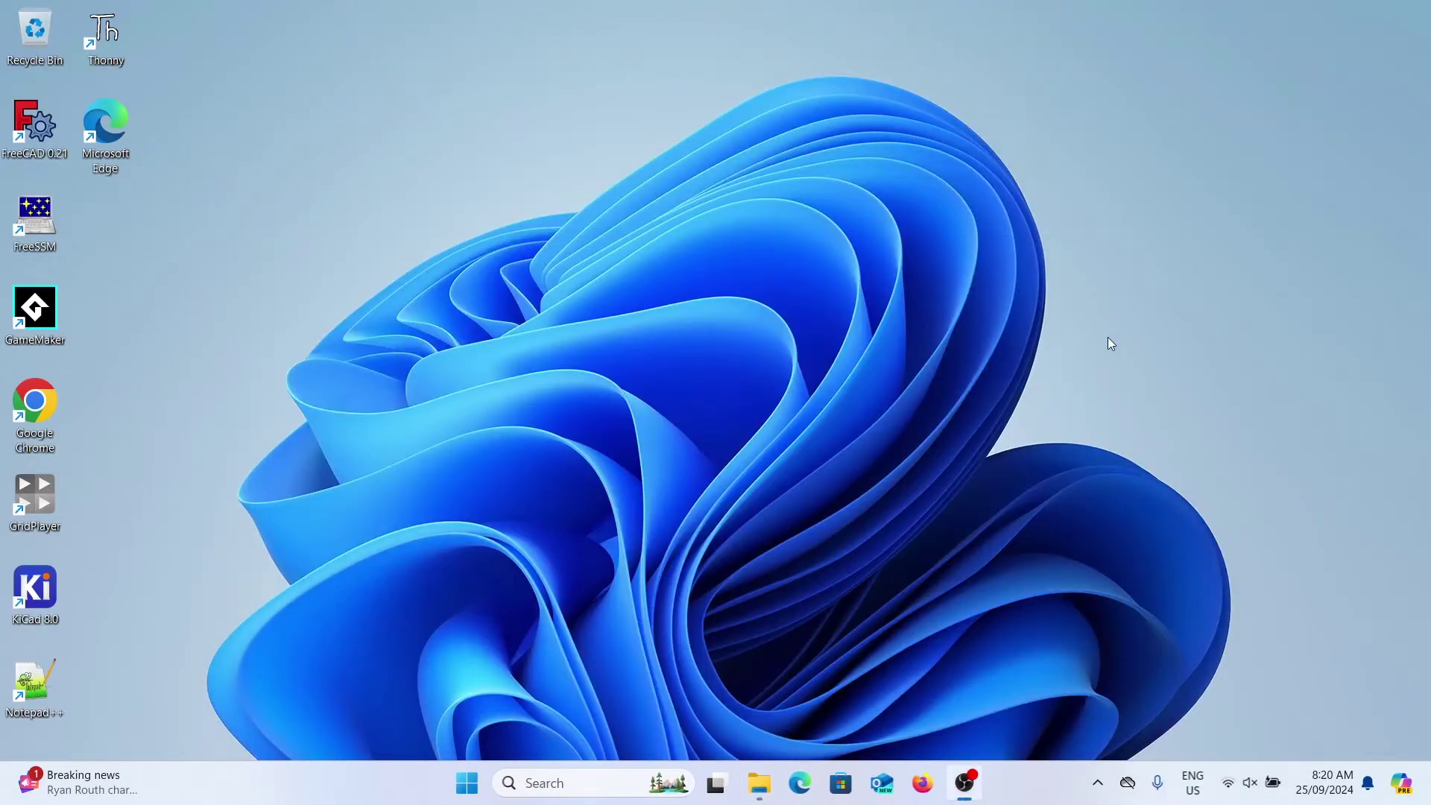
{"action": "left_click", "coordinate": [929, 796]}
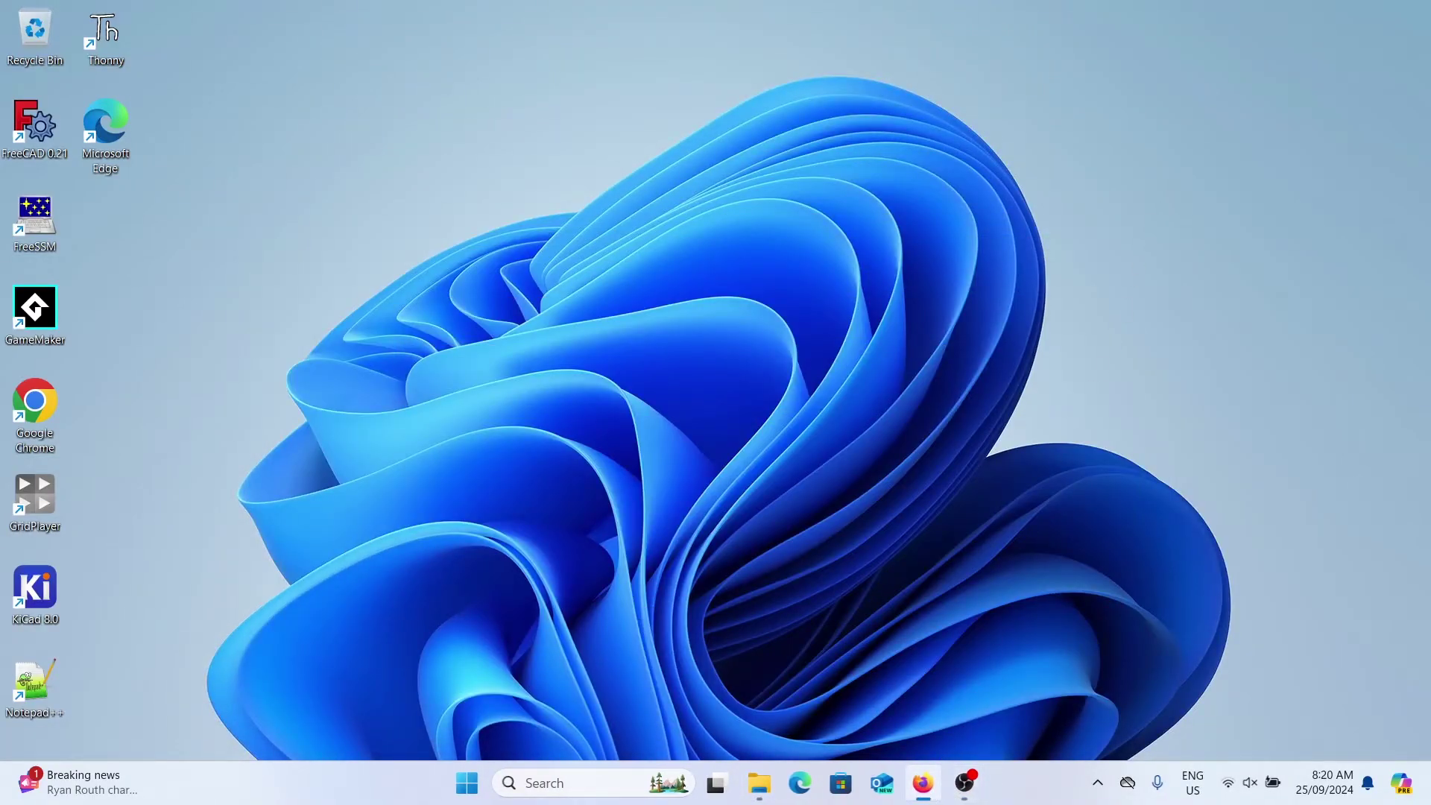
{"action": "left_click_drag", "start_coordinate": [1402, 343], "coordinate": [594, 71]}
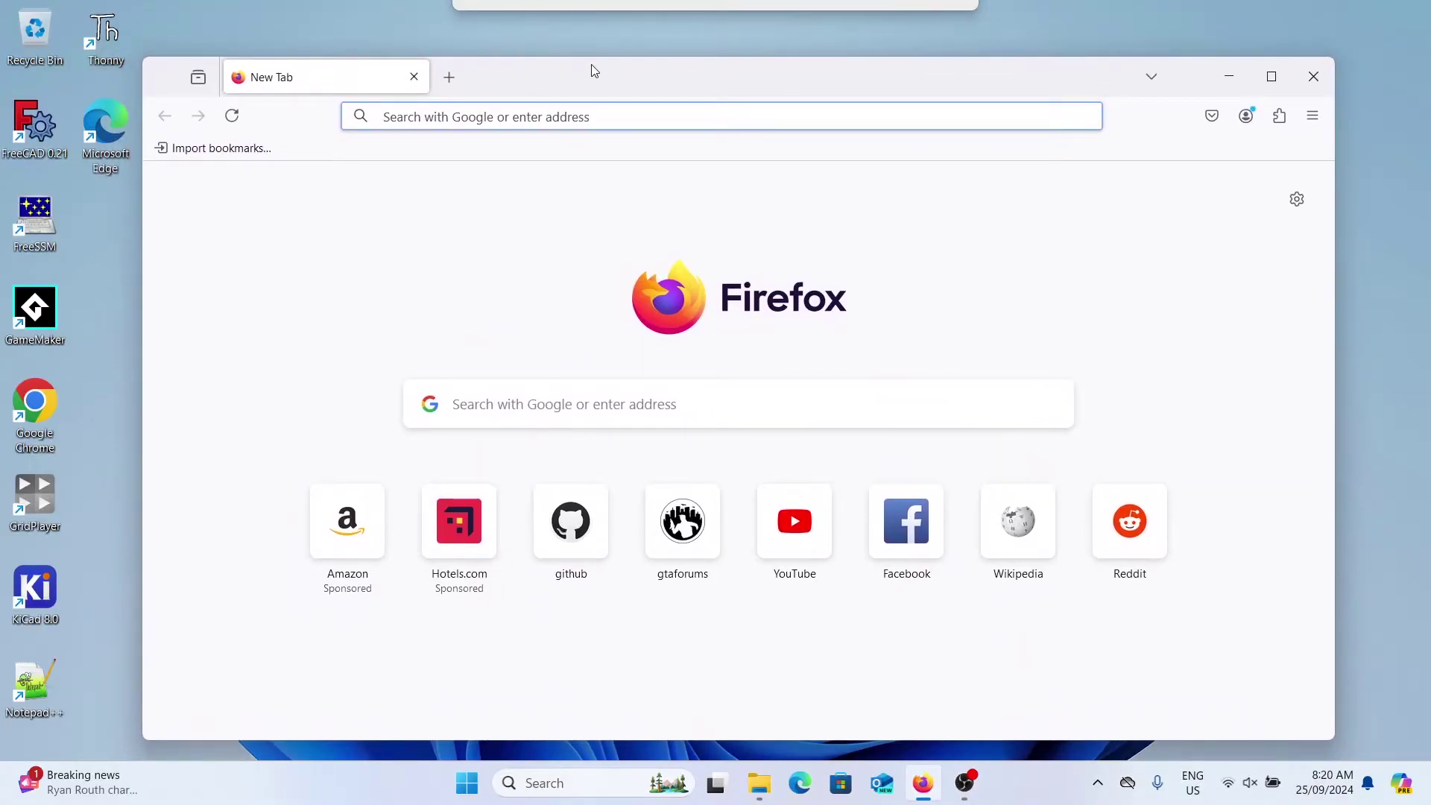
{"action": "key", "text": "ctrl+v"}
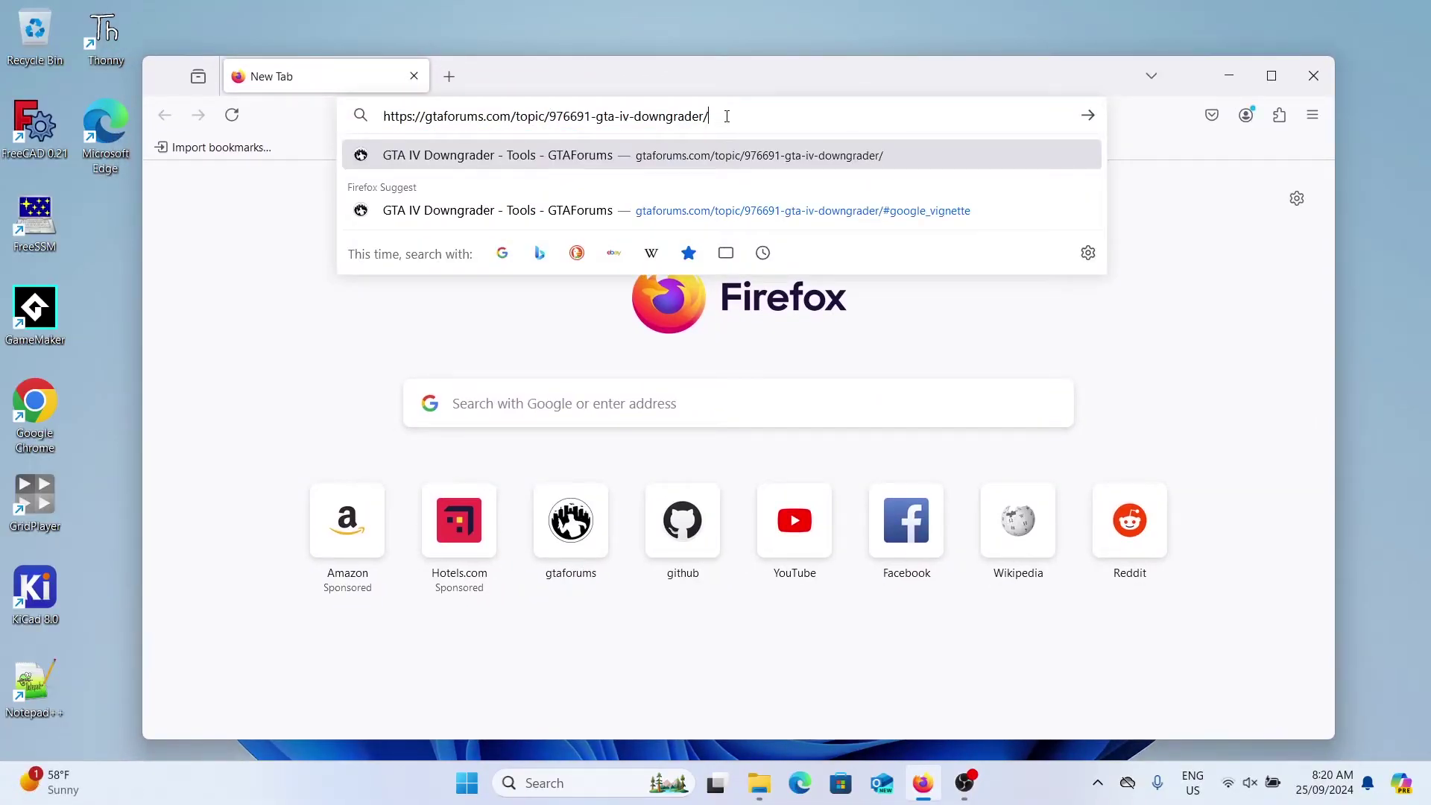
{"action": "left_click_drag", "start_coordinate": [726, 116], "coordinate": [345, 112]}
{"action": "left_click", "coordinate": [781, 117]}
{"action": "left_click", "coordinate": [1088, 116]}
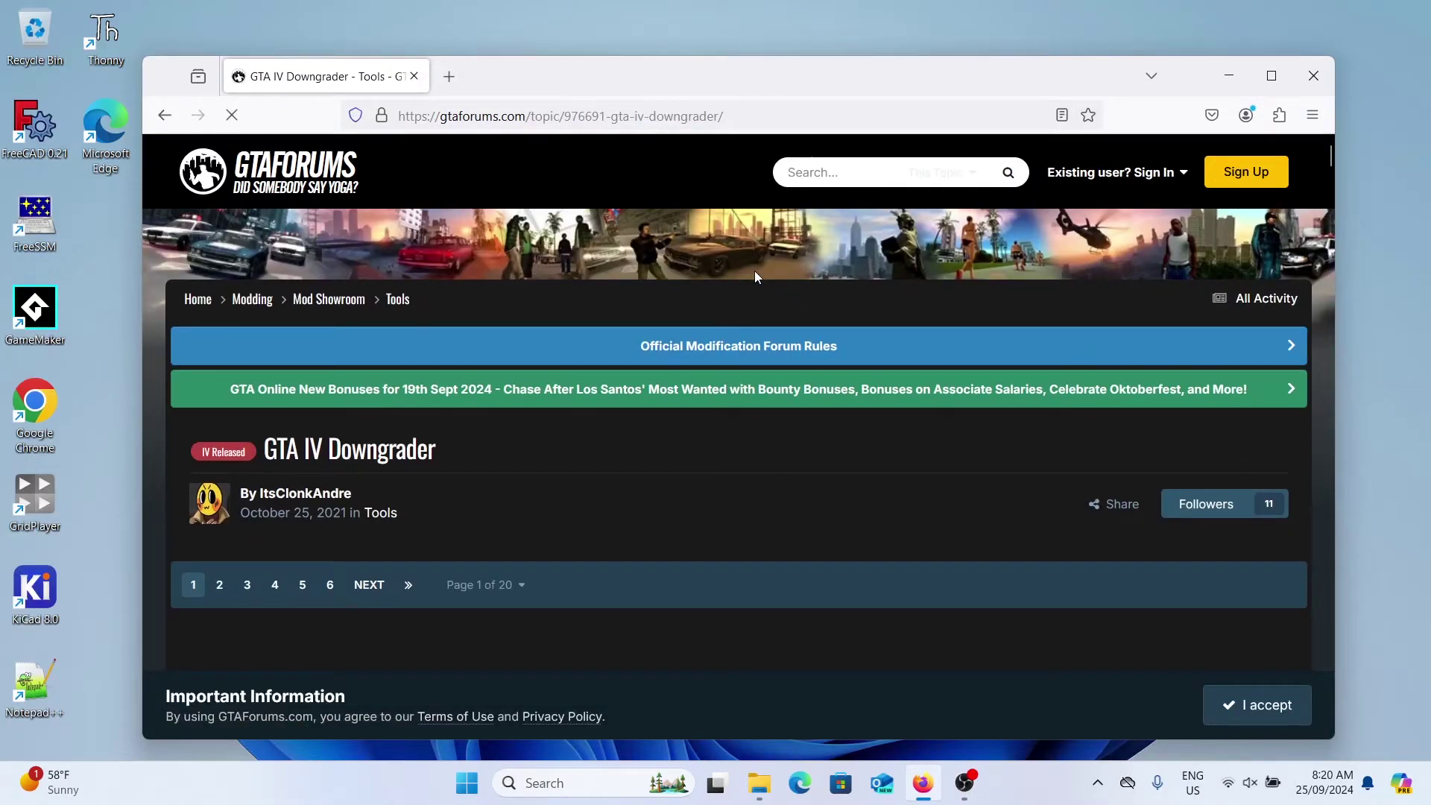
Step: Download GTA IV Downgrader Version 2.1 from the most recent version section of the forum post
{"action": "scroll", "coordinate": [755, 271], "scroll_direction": "down", "scroll_amount": 5}
{"action": "scroll", "coordinate": [754, 271], "scroll_direction": "down", "scroll_amount": 3}
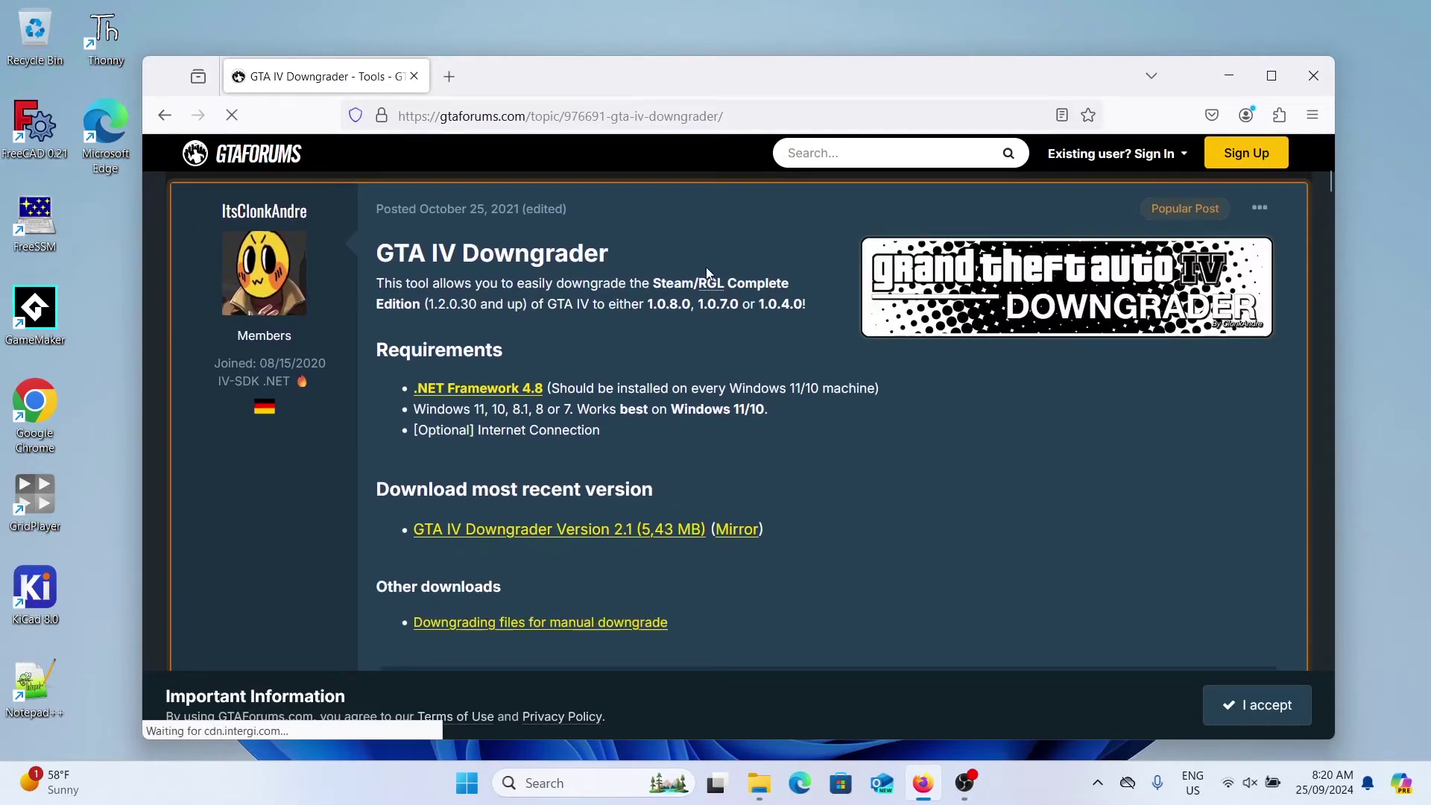
{"action": "left_click_drag", "start_coordinate": [308, 213], "coordinate": [213, 210]}
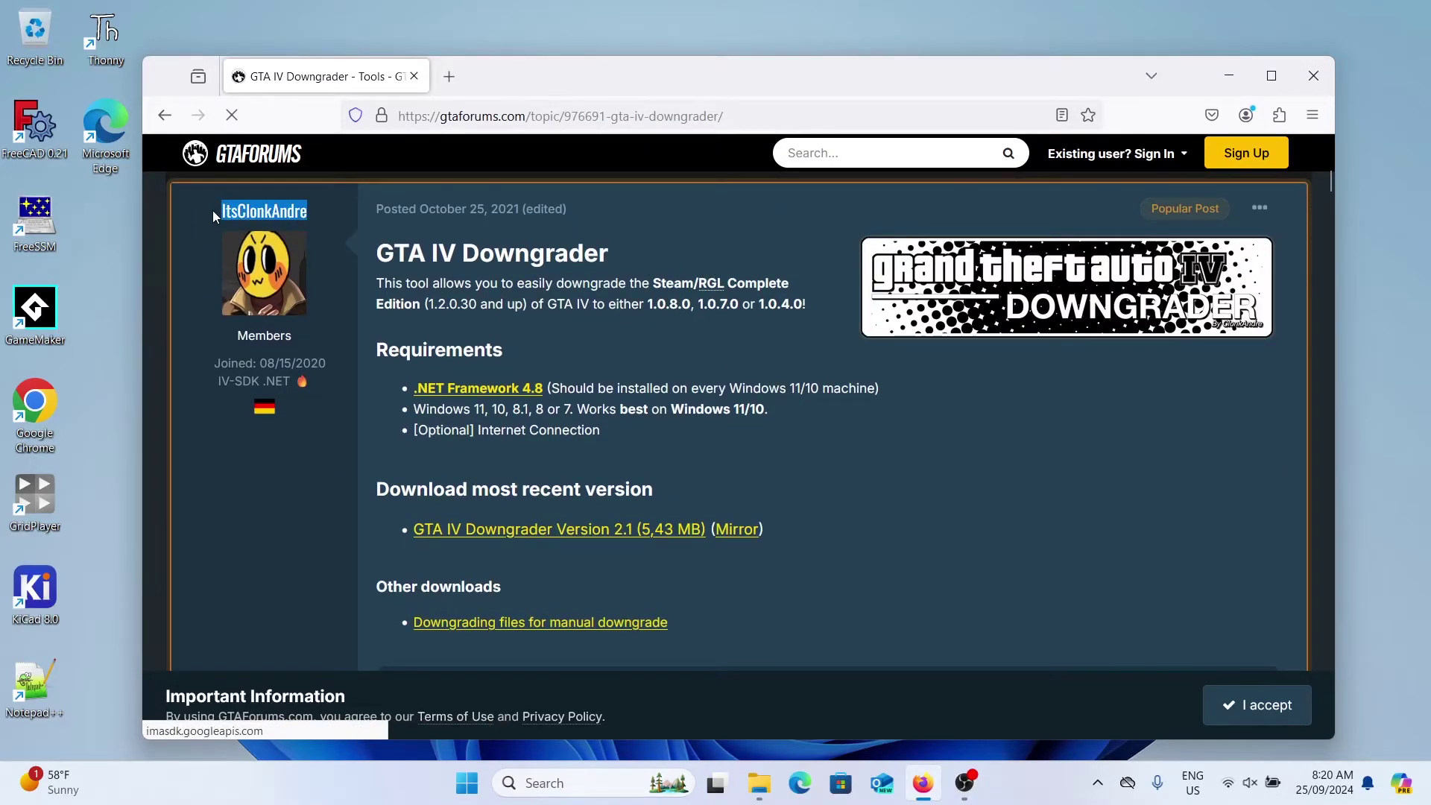
{"action": "left_click", "coordinate": [477, 250]}
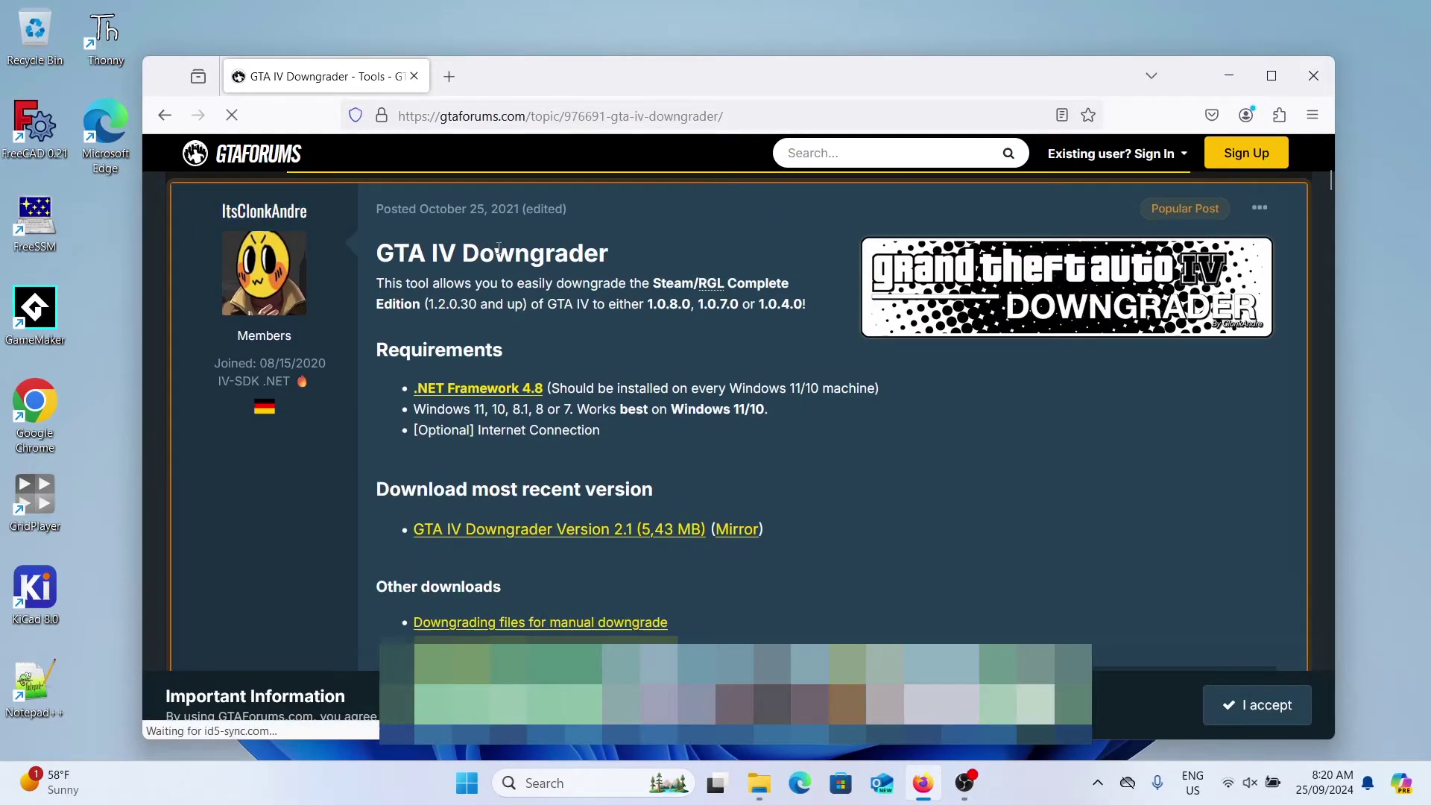
{"action": "scroll", "coordinate": [447, 320], "scroll_direction": "down", "scroll_amount": 1}
{"action": "left_click_drag", "start_coordinate": [376, 391], "coordinate": [648, 400]}
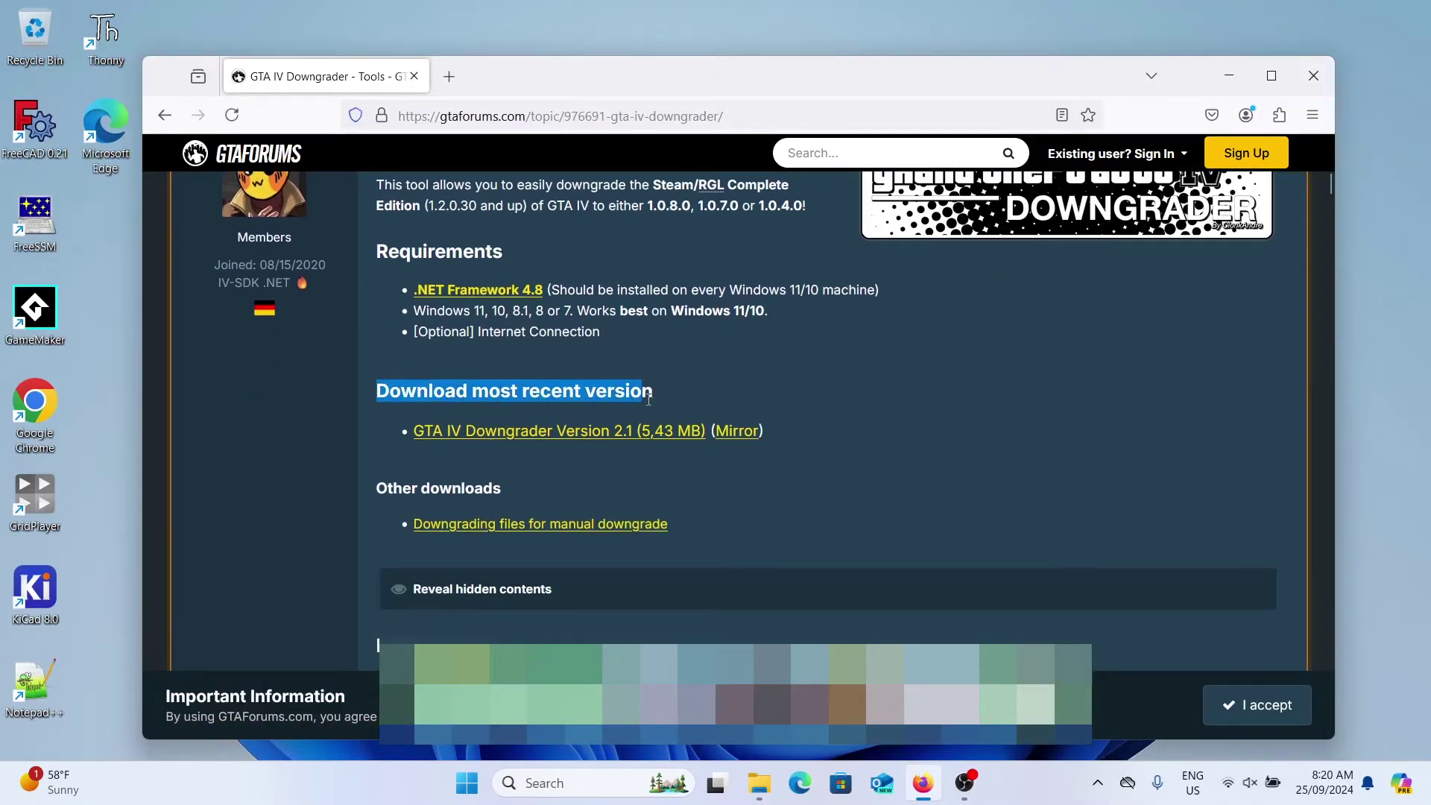
{"action": "left_click", "coordinate": [633, 435]}
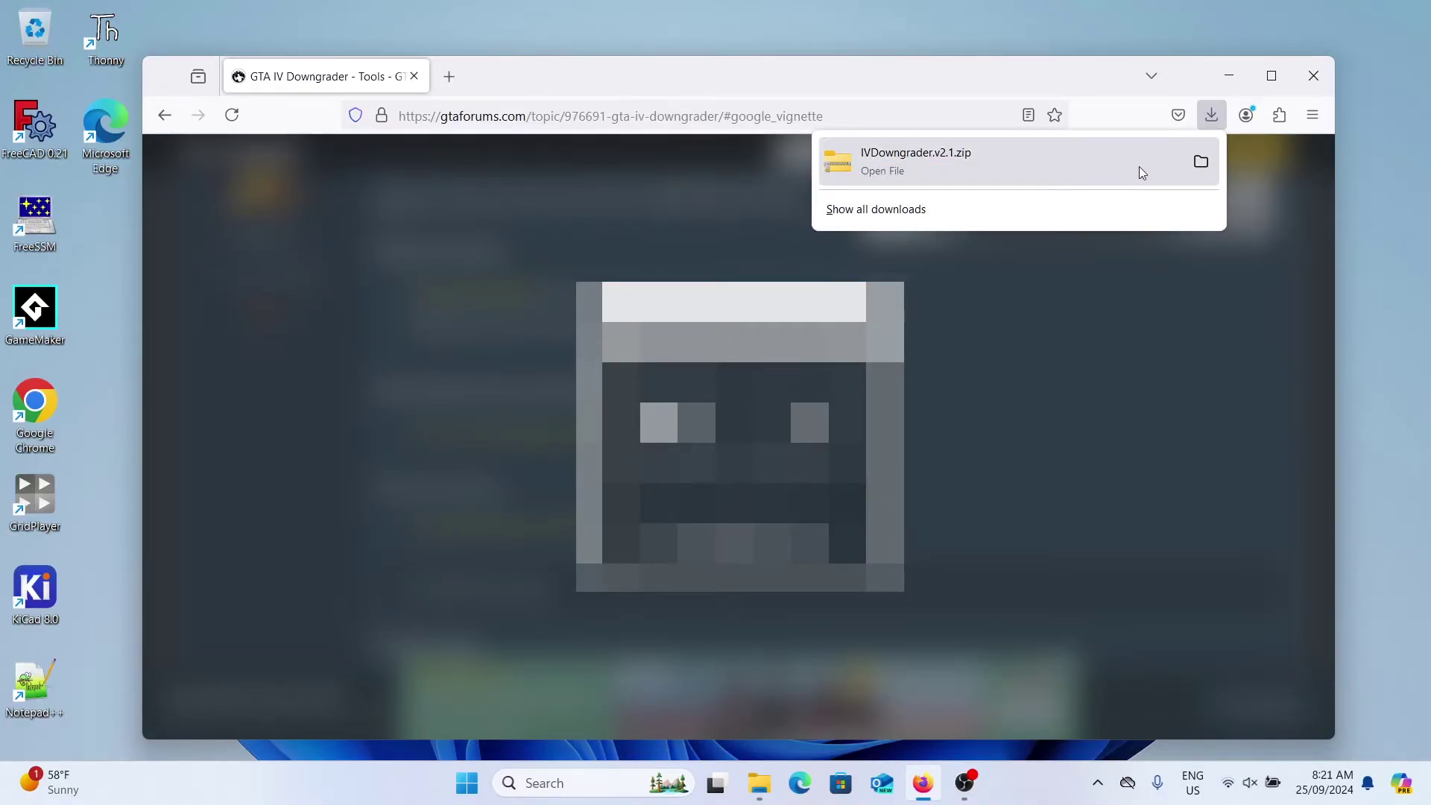
Step: Show the downloaded IVDowngrader.v2.1 archive in its folder and extract it to an IVDowngrader.v2.1 folder in Downloads
{"action": "left_click", "coordinate": [1201, 162]}
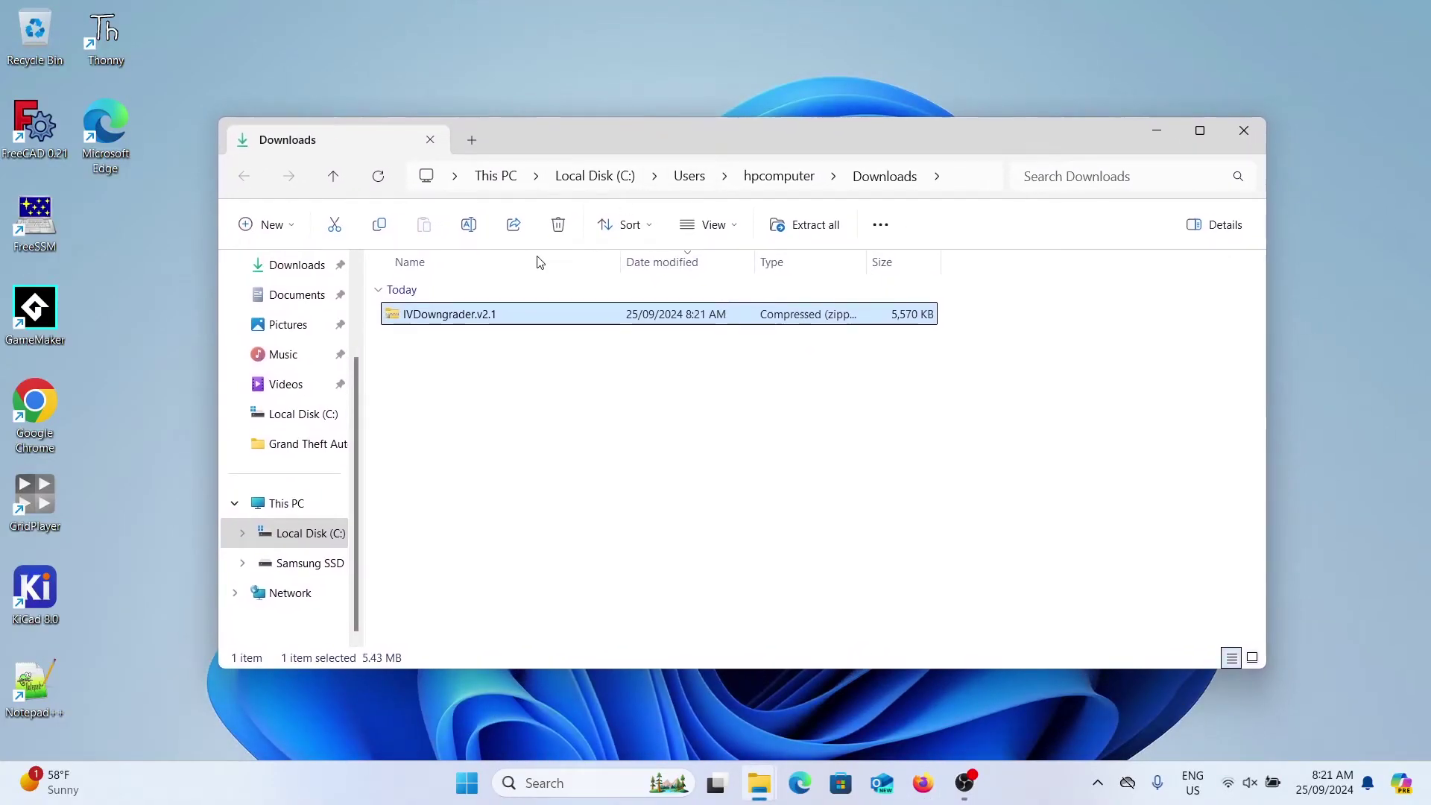
{"action": "right_click", "coordinate": [467, 321]}
{"action": "left_click", "coordinate": [531, 321]}
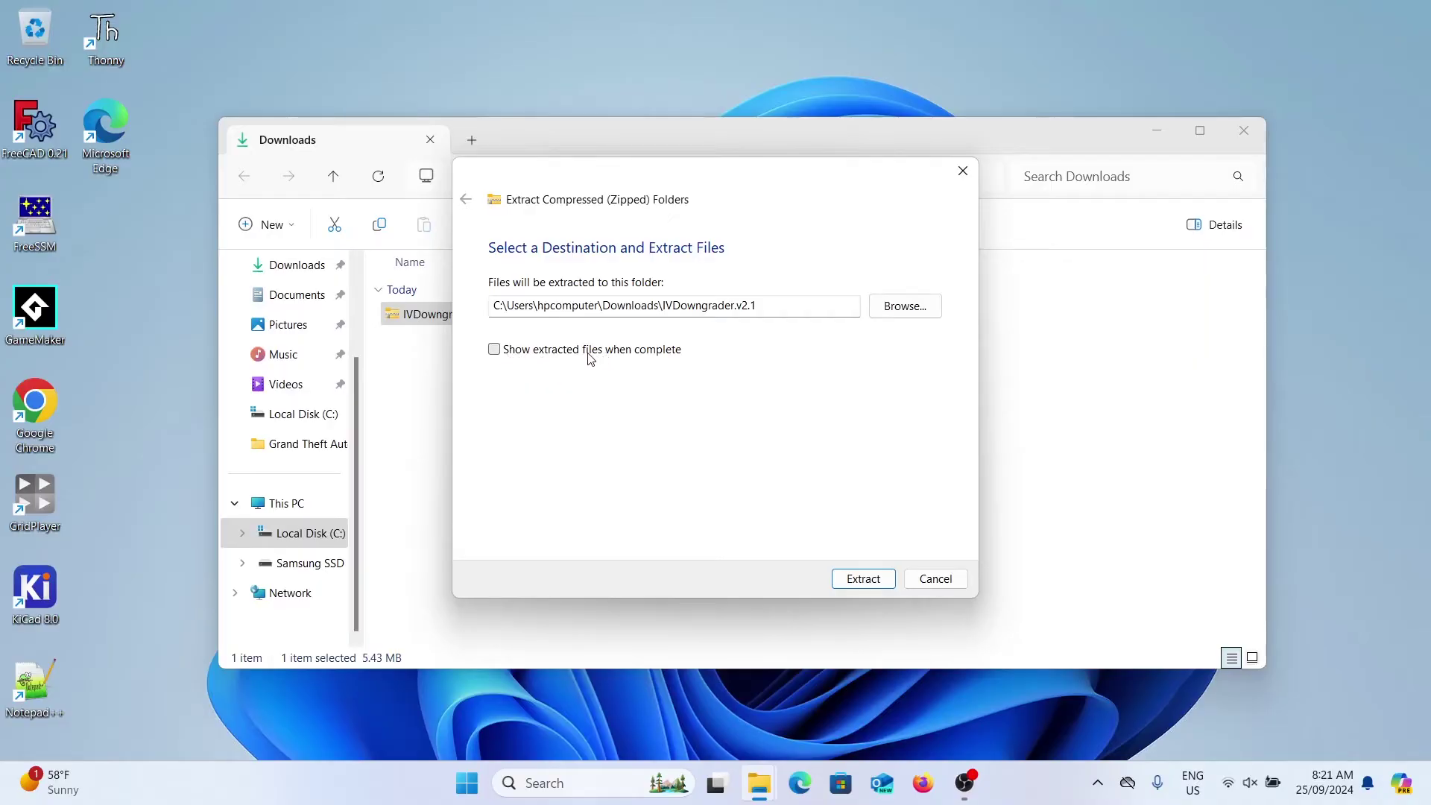
{"action": "left_click", "coordinate": [859, 580]}
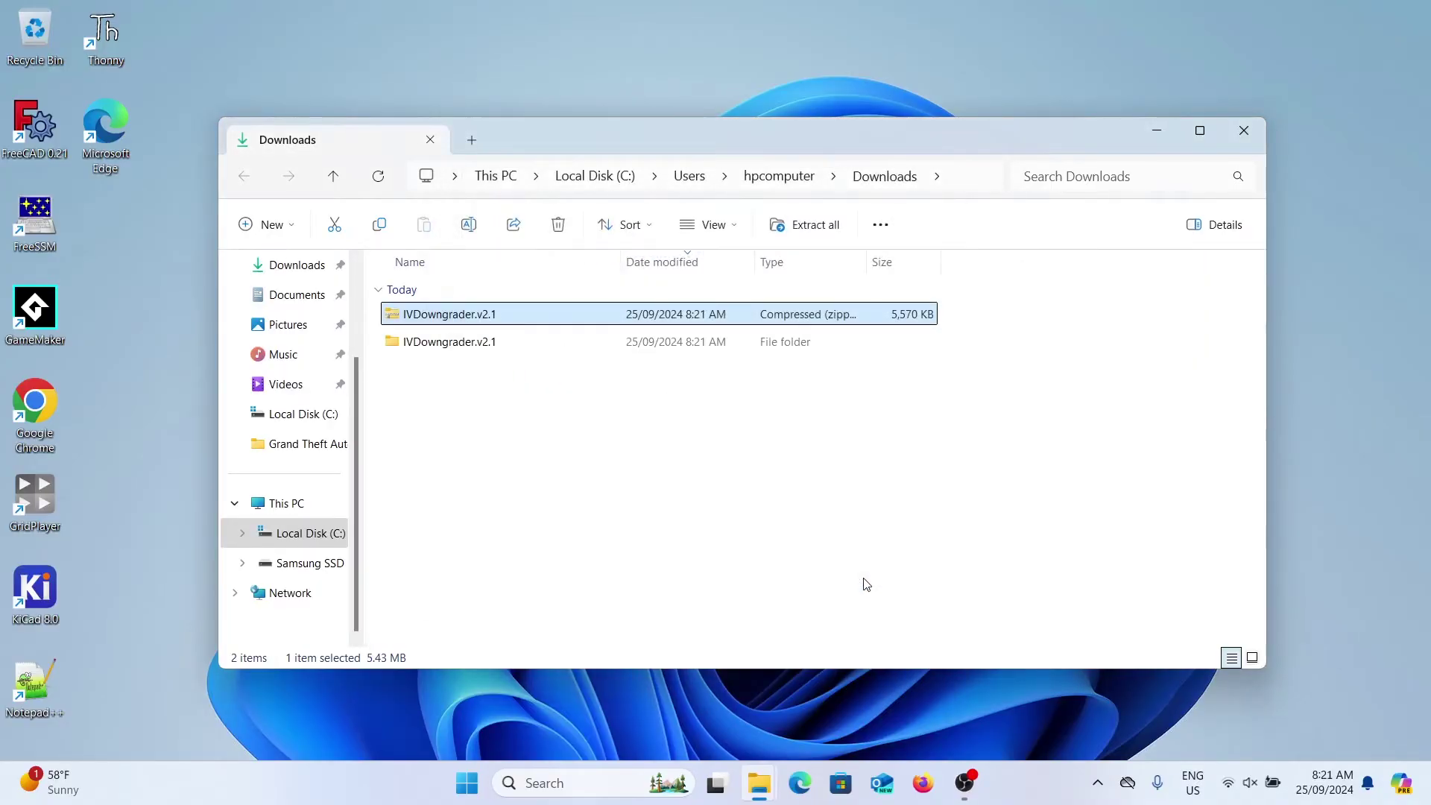
Step: Run the IVDowngrader application from the extracted IVDowngrader.v2.1 folder, allowing it past Windows SmartScreen
{"action": "left_click", "coordinate": [421, 346]}
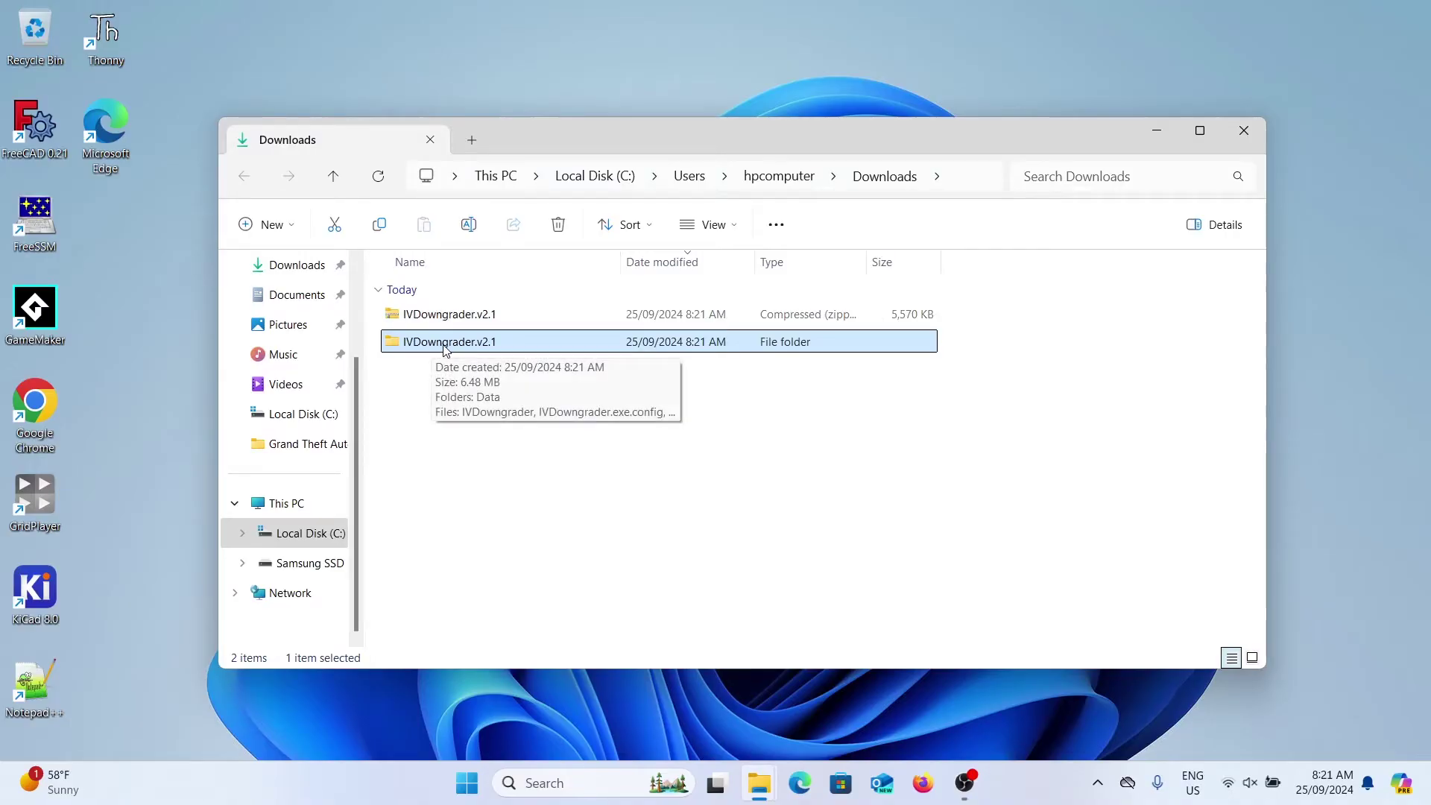
{"action": "double_click", "coordinate": [445, 344]}
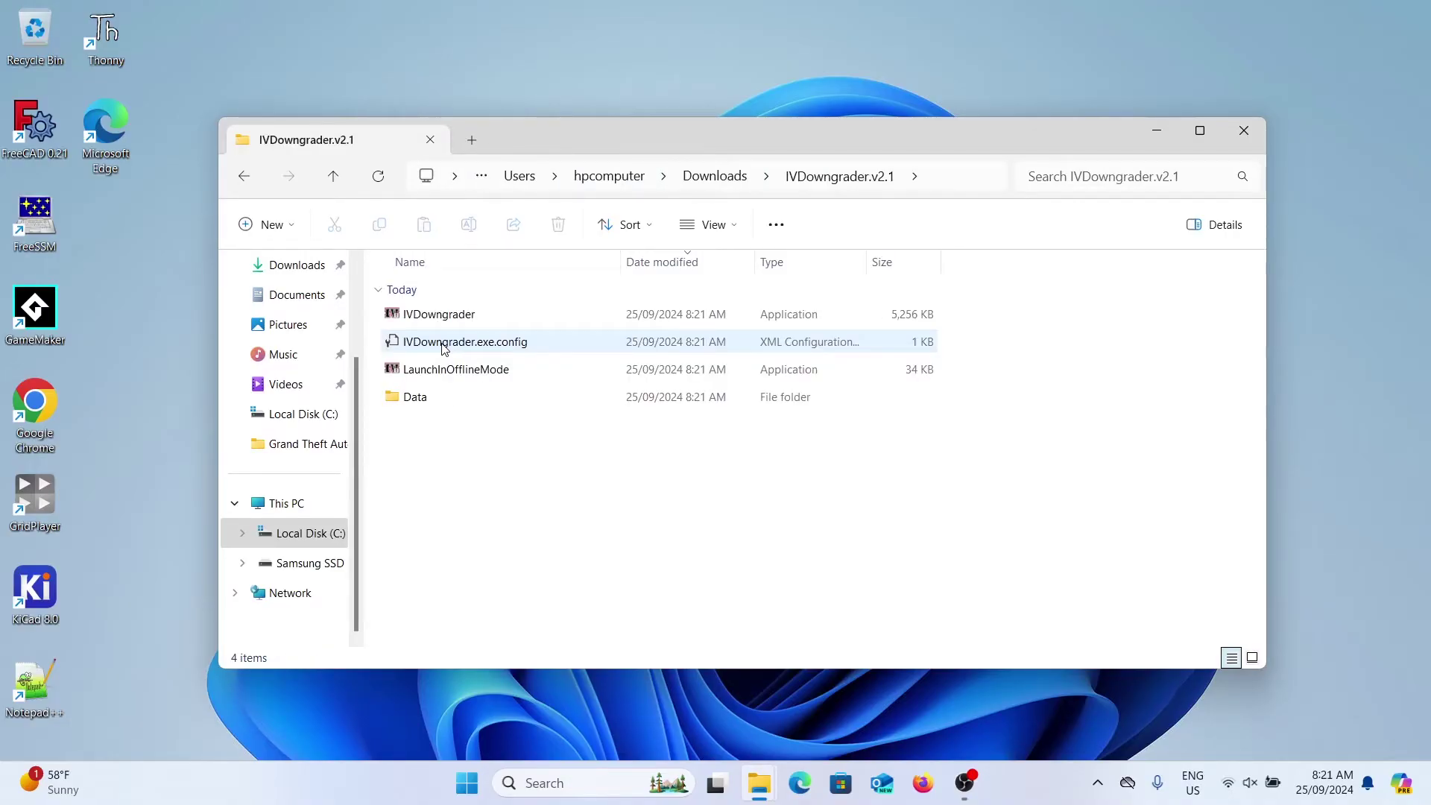
{"action": "left_click", "coordinate": [458, 321]}
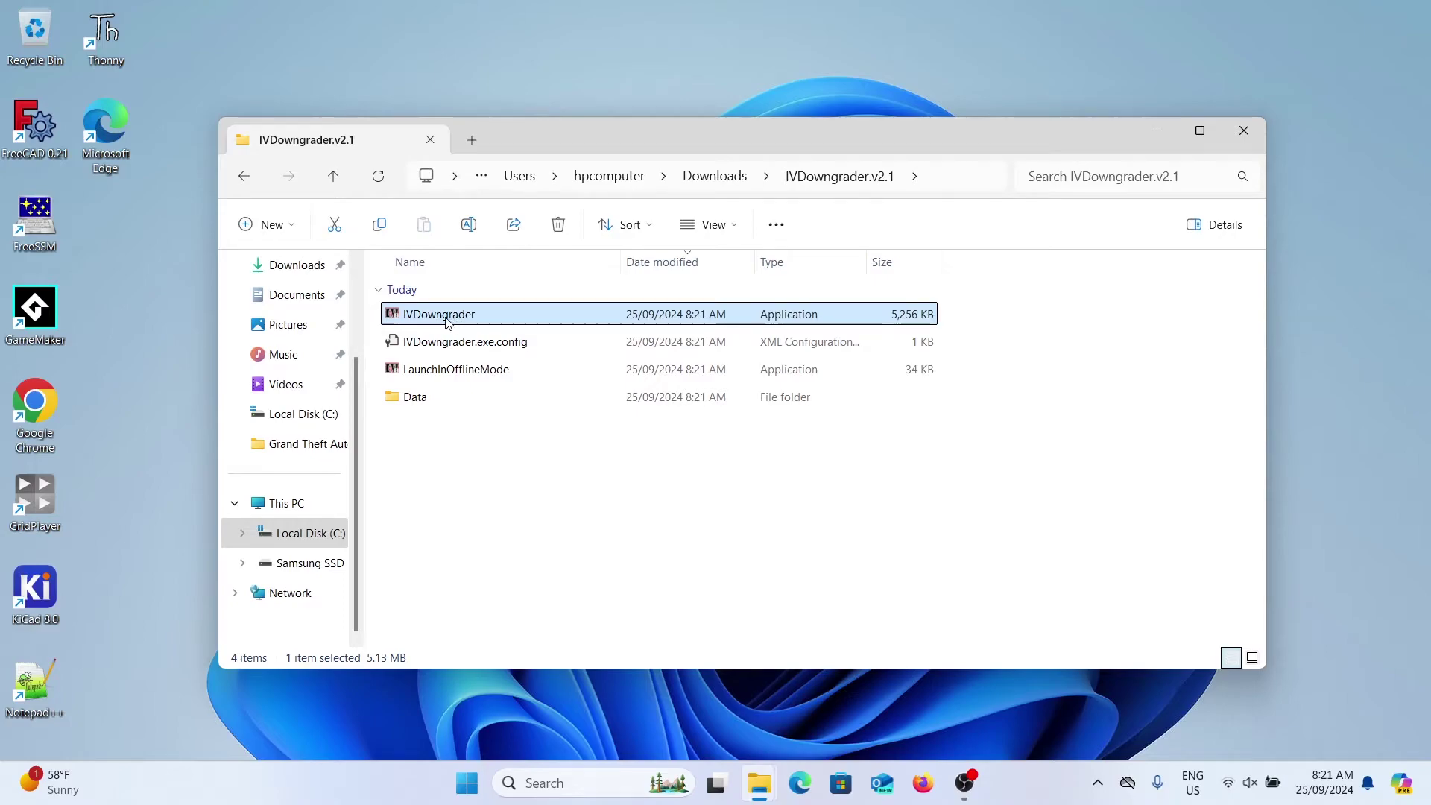
{"action": "right_click", "coordinate": [447, 321]}
{"action": "left_click", "coordinate": [518, 380]}
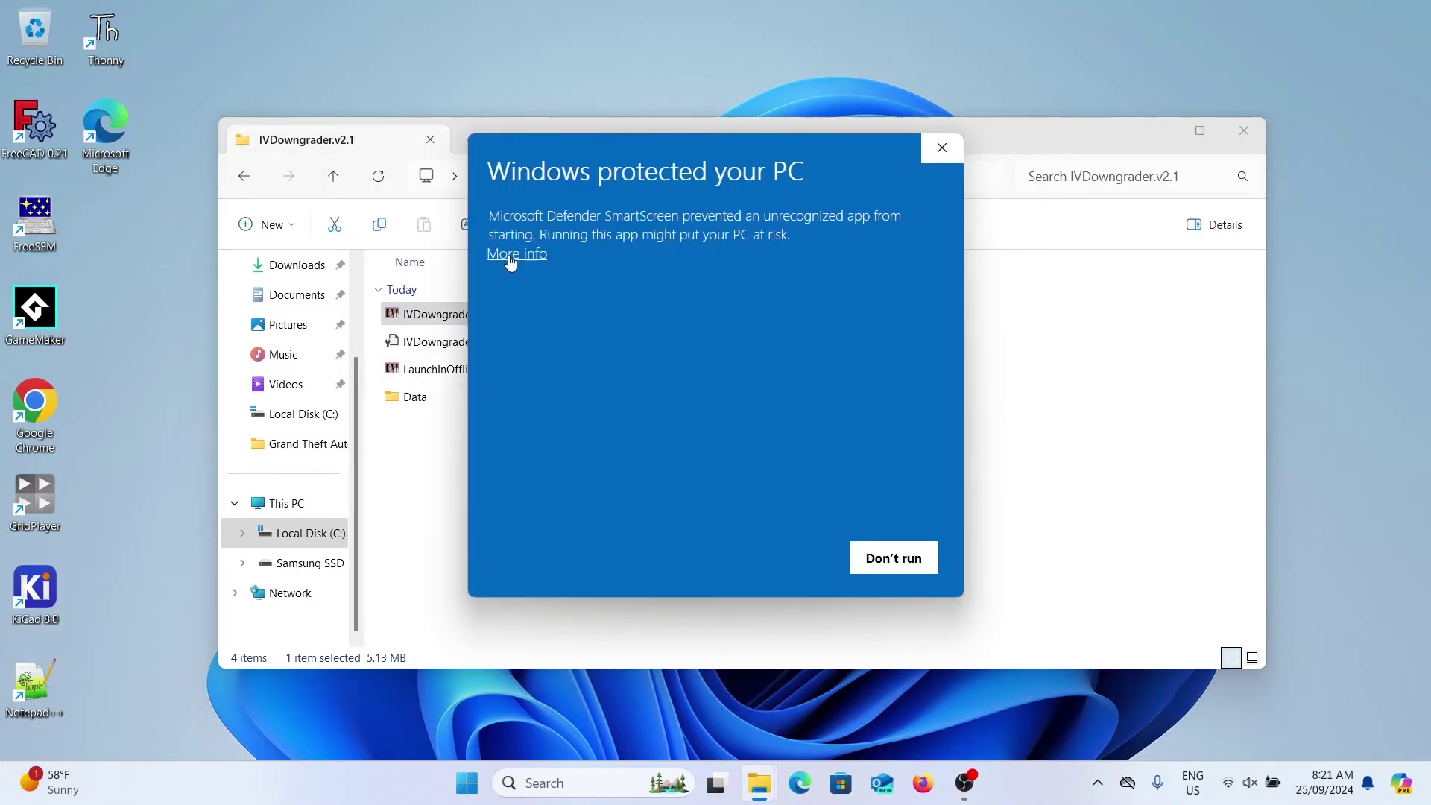
{"action": "left_click", "coordinate": [511, 257]}
{"action": "left_click", "coordinate": [780, 558]}
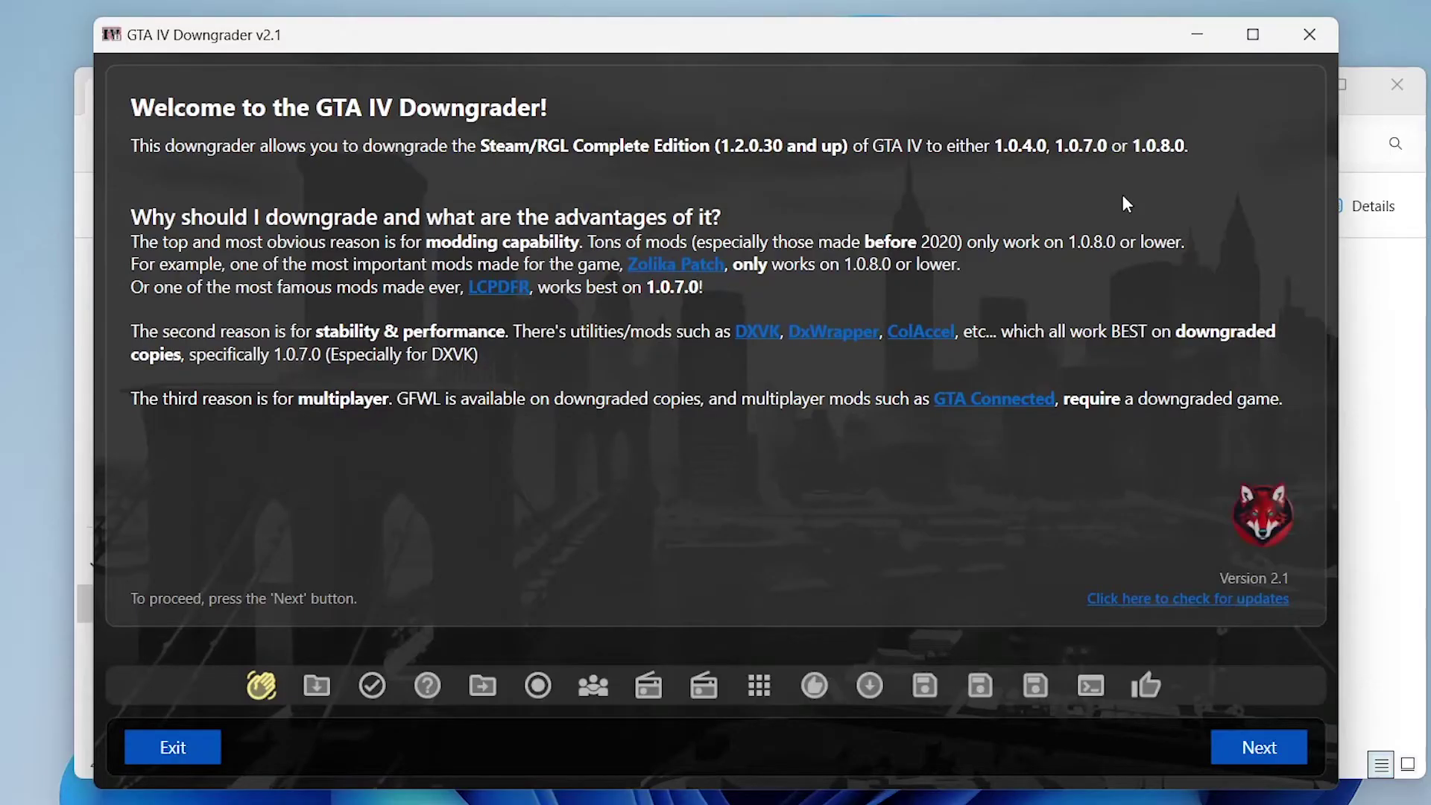
Step: Copy the path of the GTAIV folder containing the GTAIV application, inside Steam's Grand Theft Auto IV folder, for the downgrade directory selection
{"action": "left_click", "coordinate": [1246, 749]}
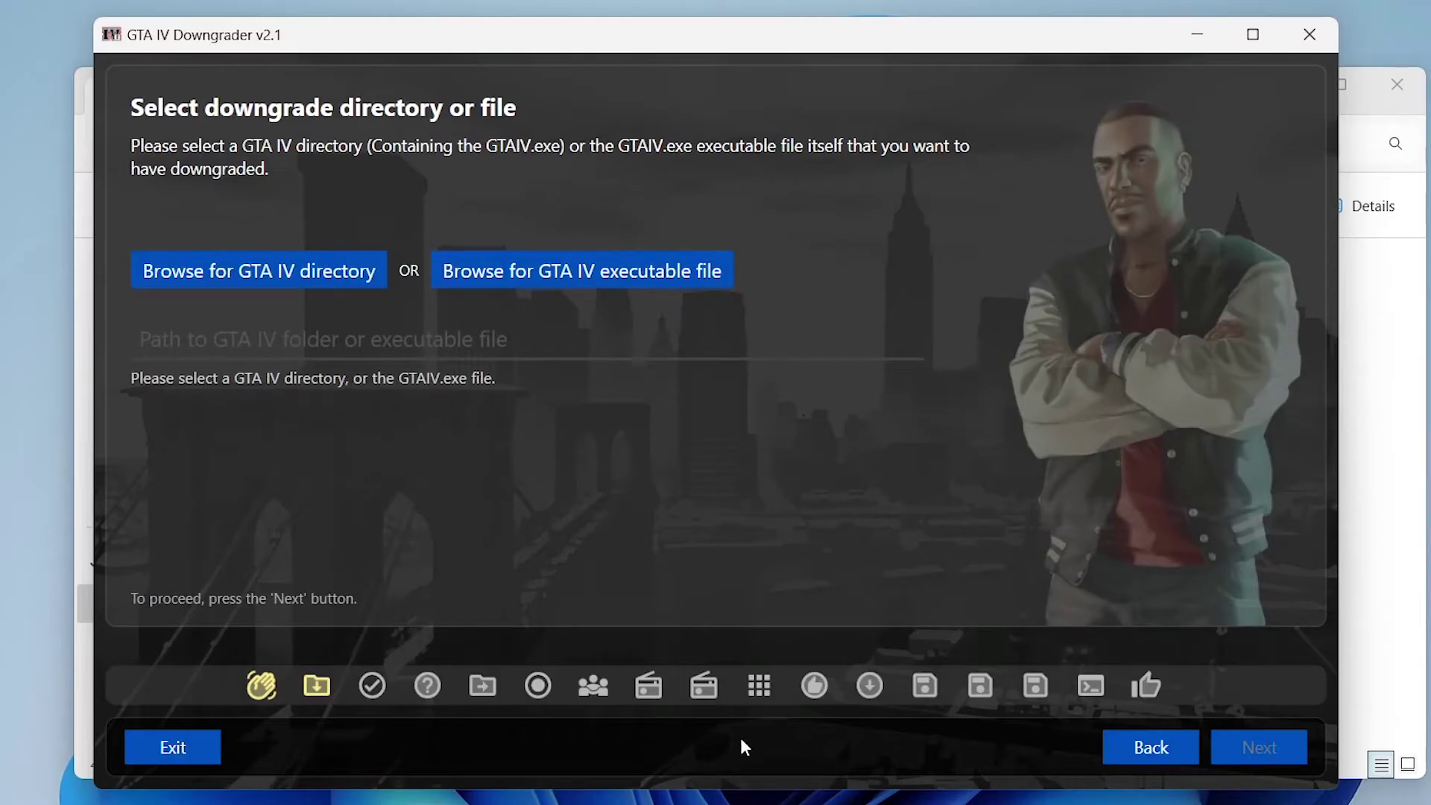
{"action": "mouse_move", "coordinate": [744, 804]}
{"action": "left_click", "coordinate": [610, 768]}
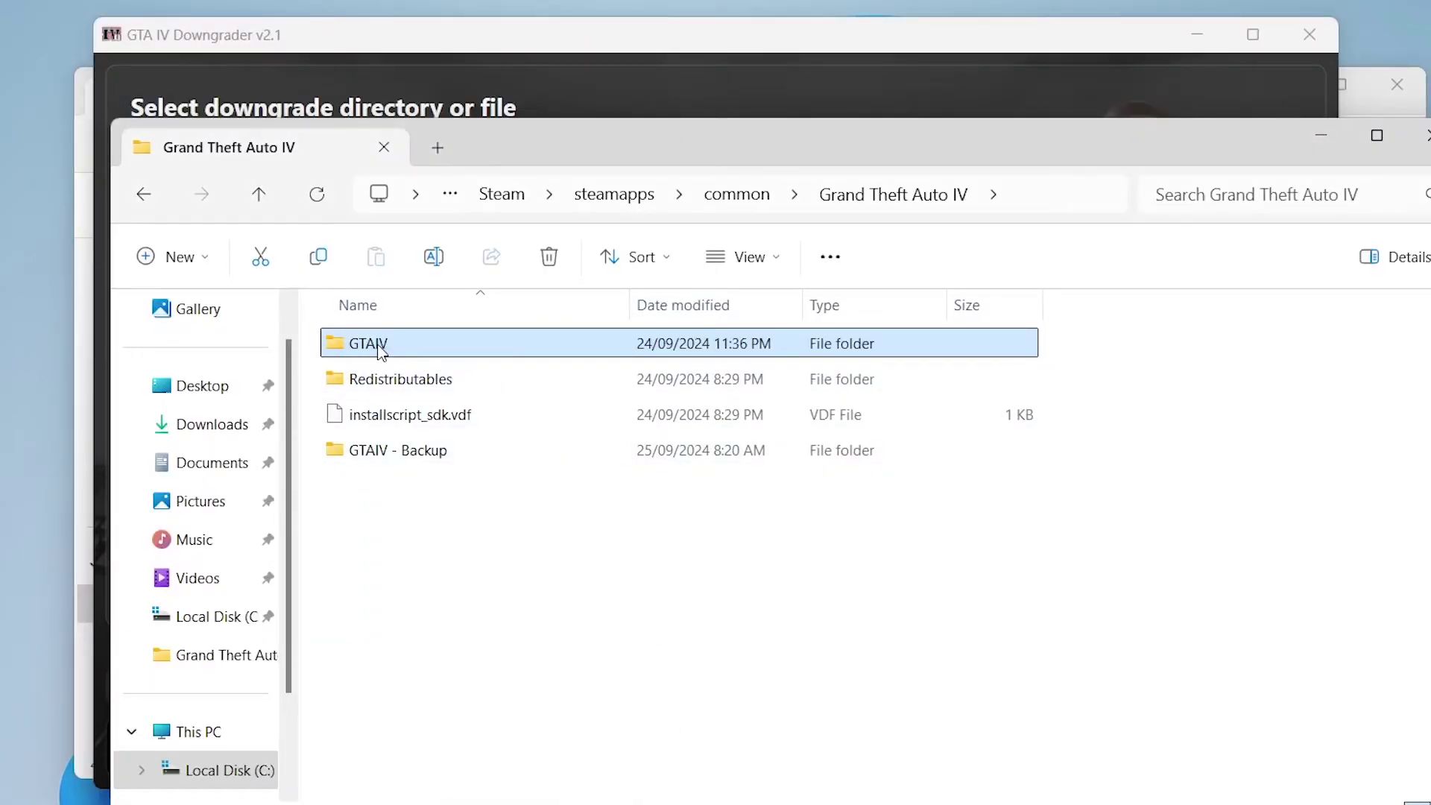
{"action": "double_click", "coordinate": [380, 350]}
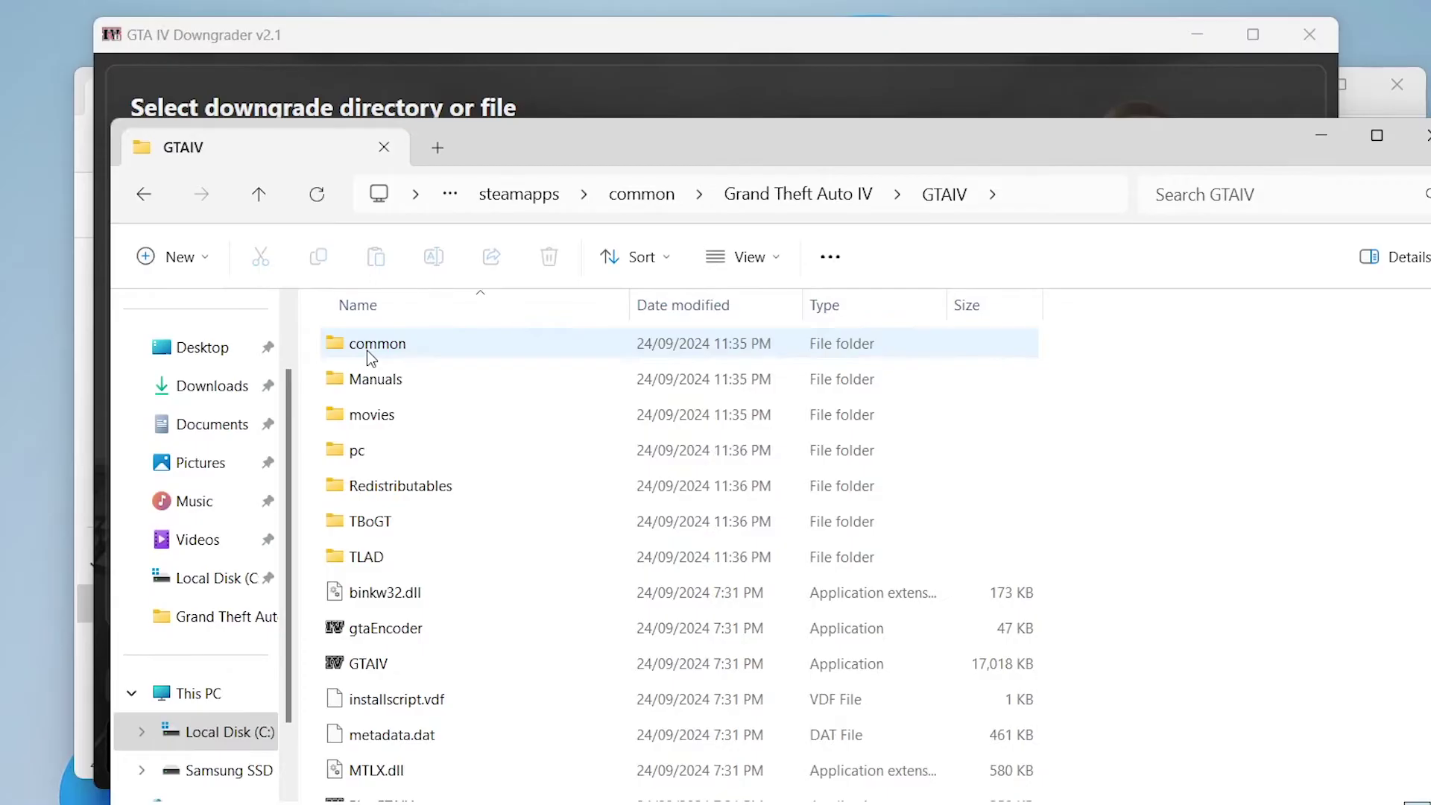
{"action": "left_click", "coordinate": [441, 668]}
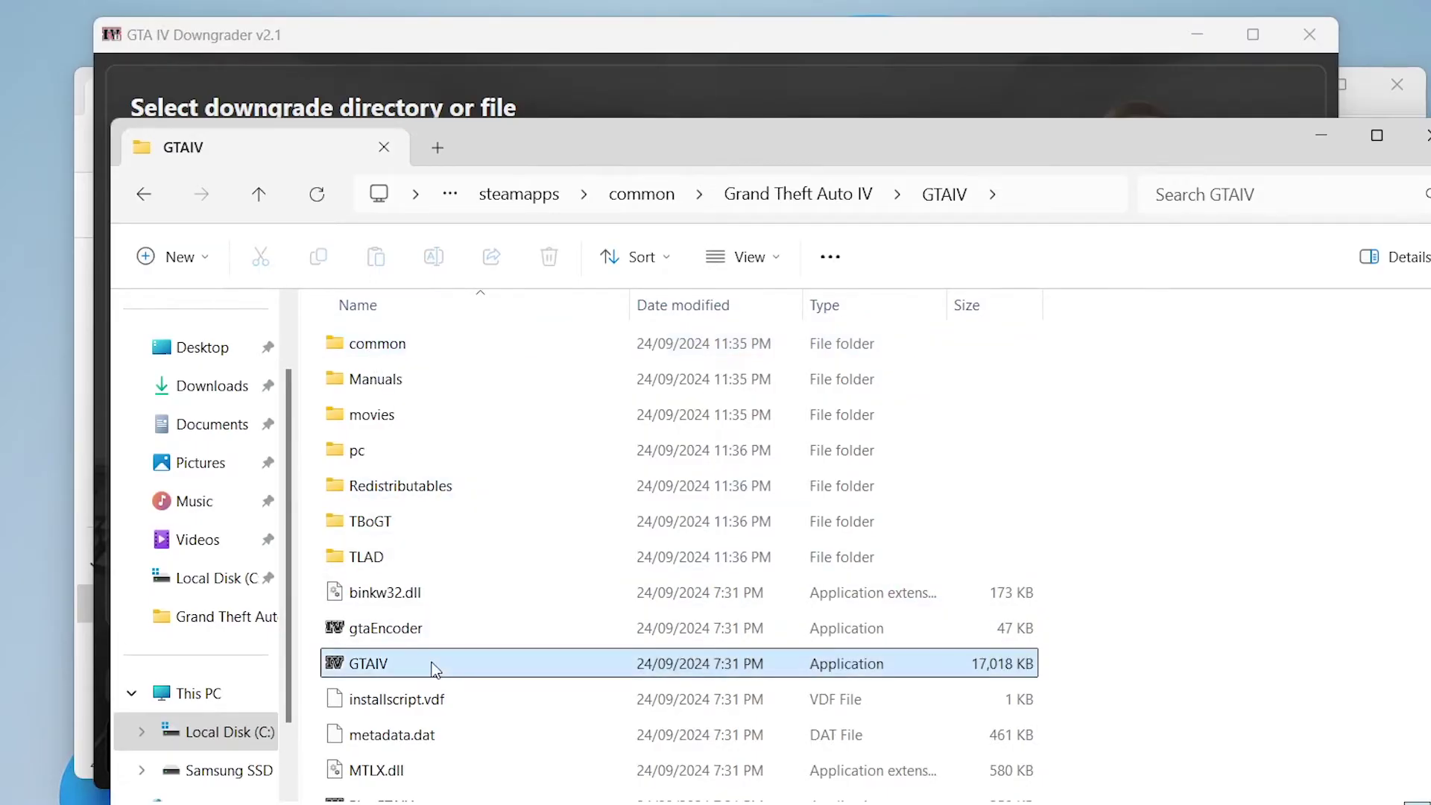
{"action": "left_click", "coordinate": [1035, 198]}
{"action": "right_click", "coordinate": [903, 191]}
{"action": "left_click", "coordinate": [967, 249]}
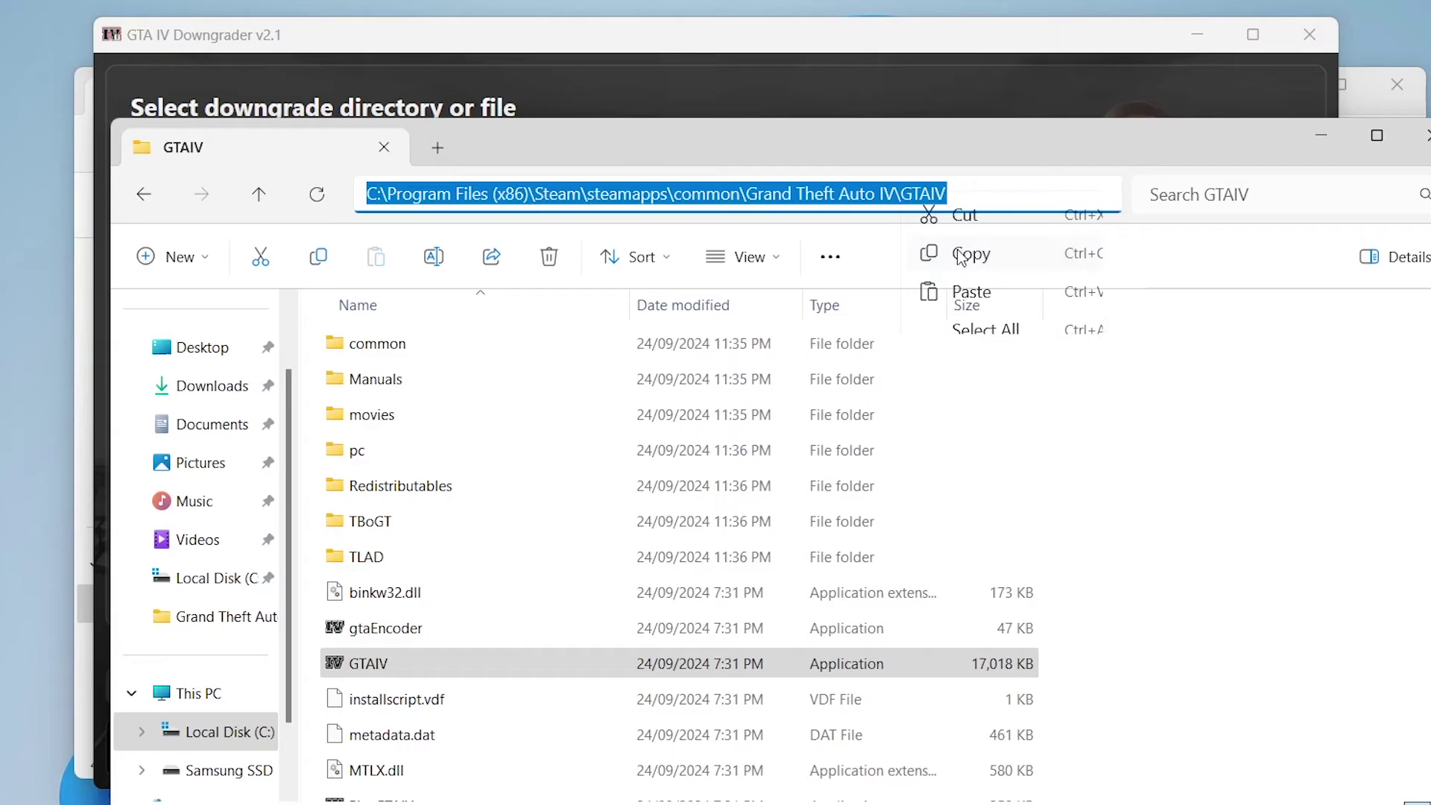
Step: Set the downgrade directory to C:\Program Files (x86)\Steam\steamapps\common\Grand Theft Auto IV\GTAIV and have it analysed
{"action": "left_click", "coordinate": [1340, 140]}
{"action": "left_click", "coordinate": [333, 349]}
{"action": "right_click", "coordinate": [308, 348]}
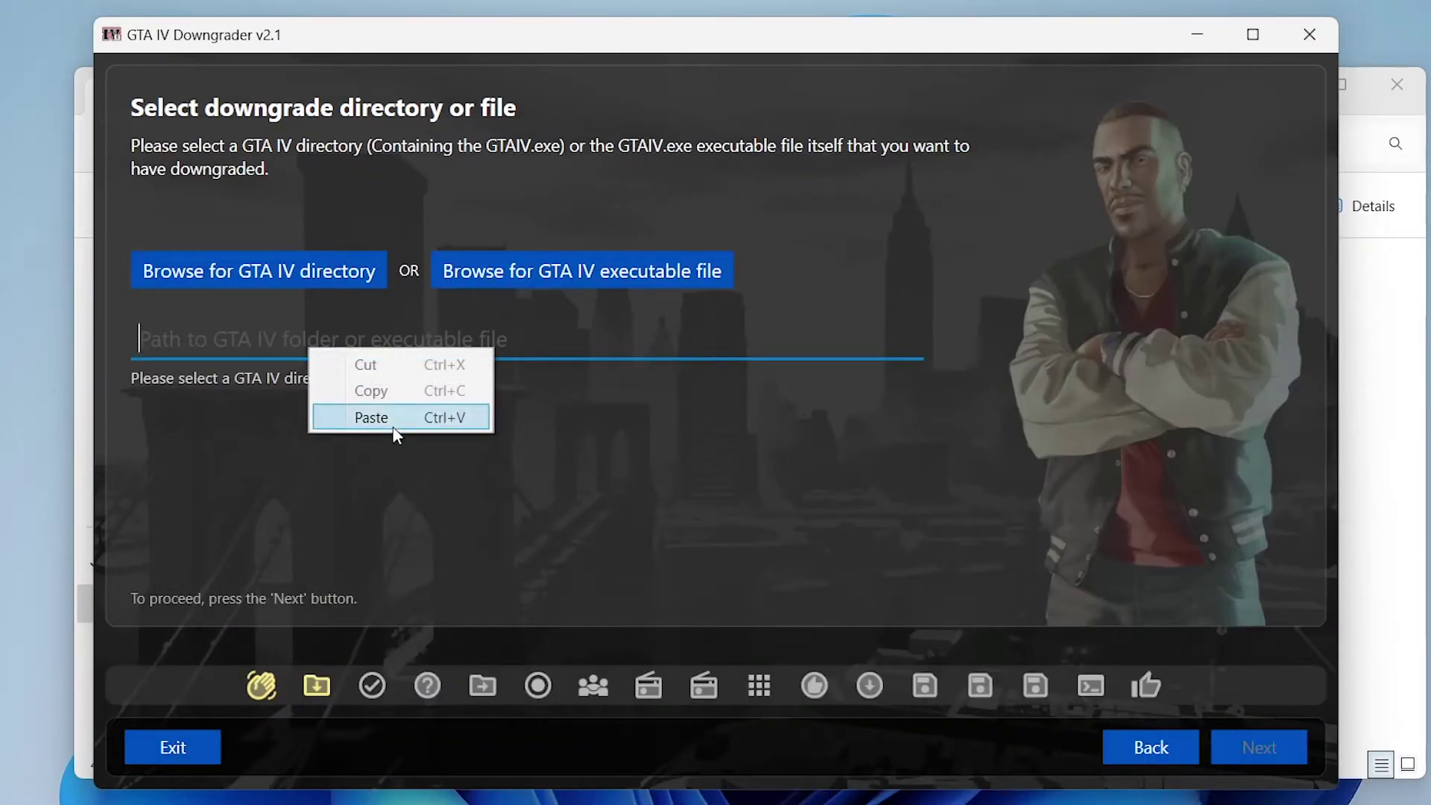
{"action": "left_click", "coordinate": [393, 417]}
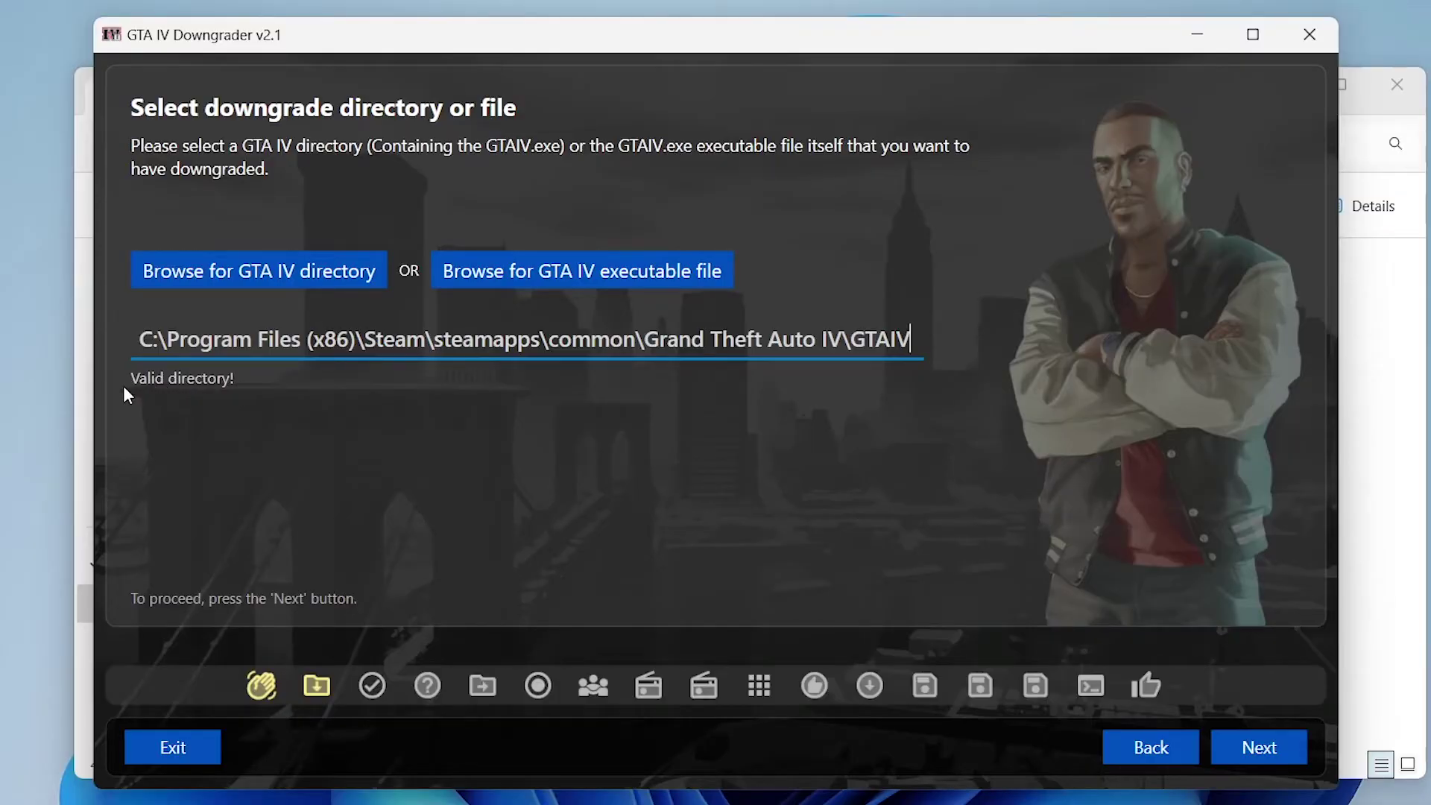
{"action": "left_click", "coordinate": [1257, 741]}
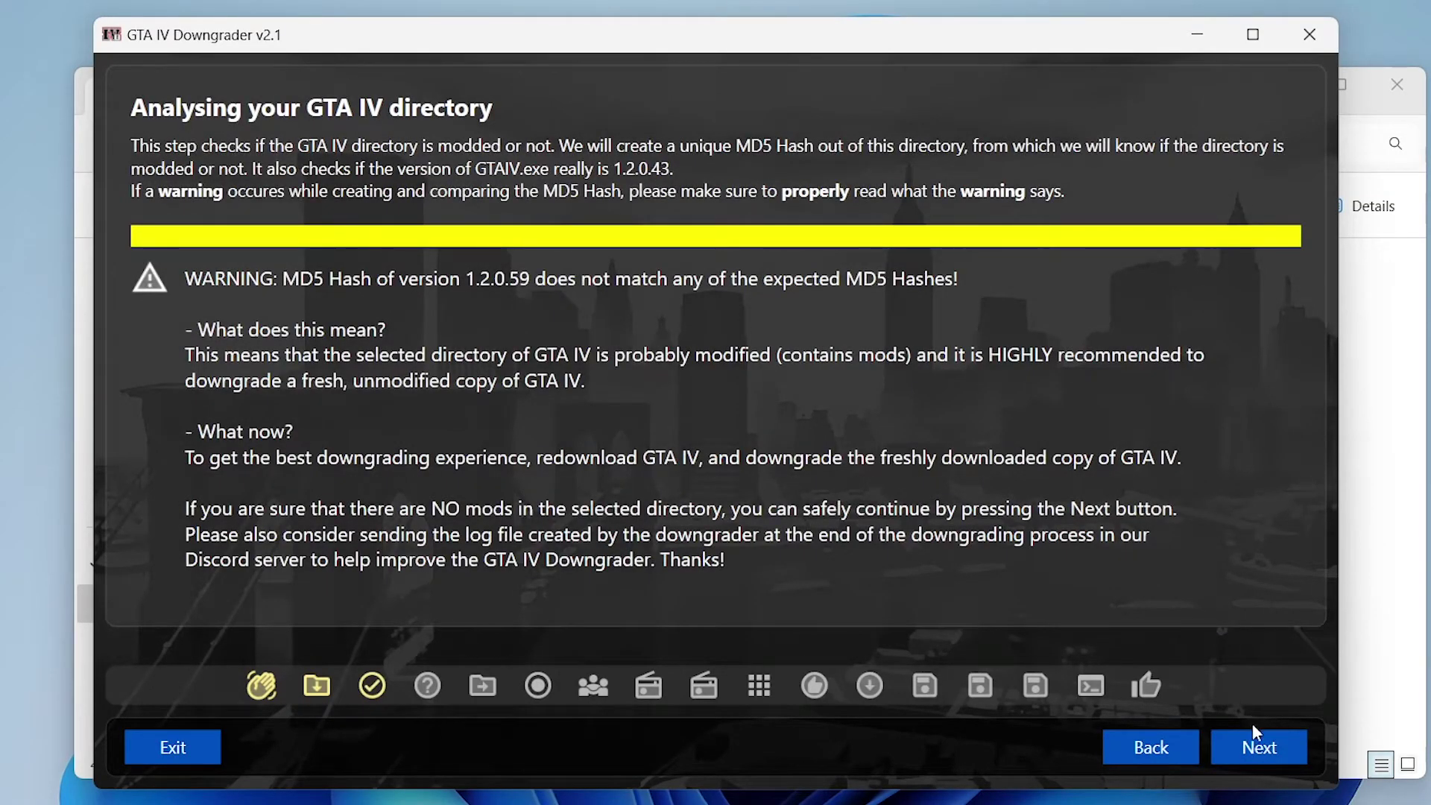
Step: Continue past the directory analysis, skip moving GTA IV to another location, and choose 1.0.4.0 as the downgrade version
{"action": "left_click", "coordinate": [1257, 743]}
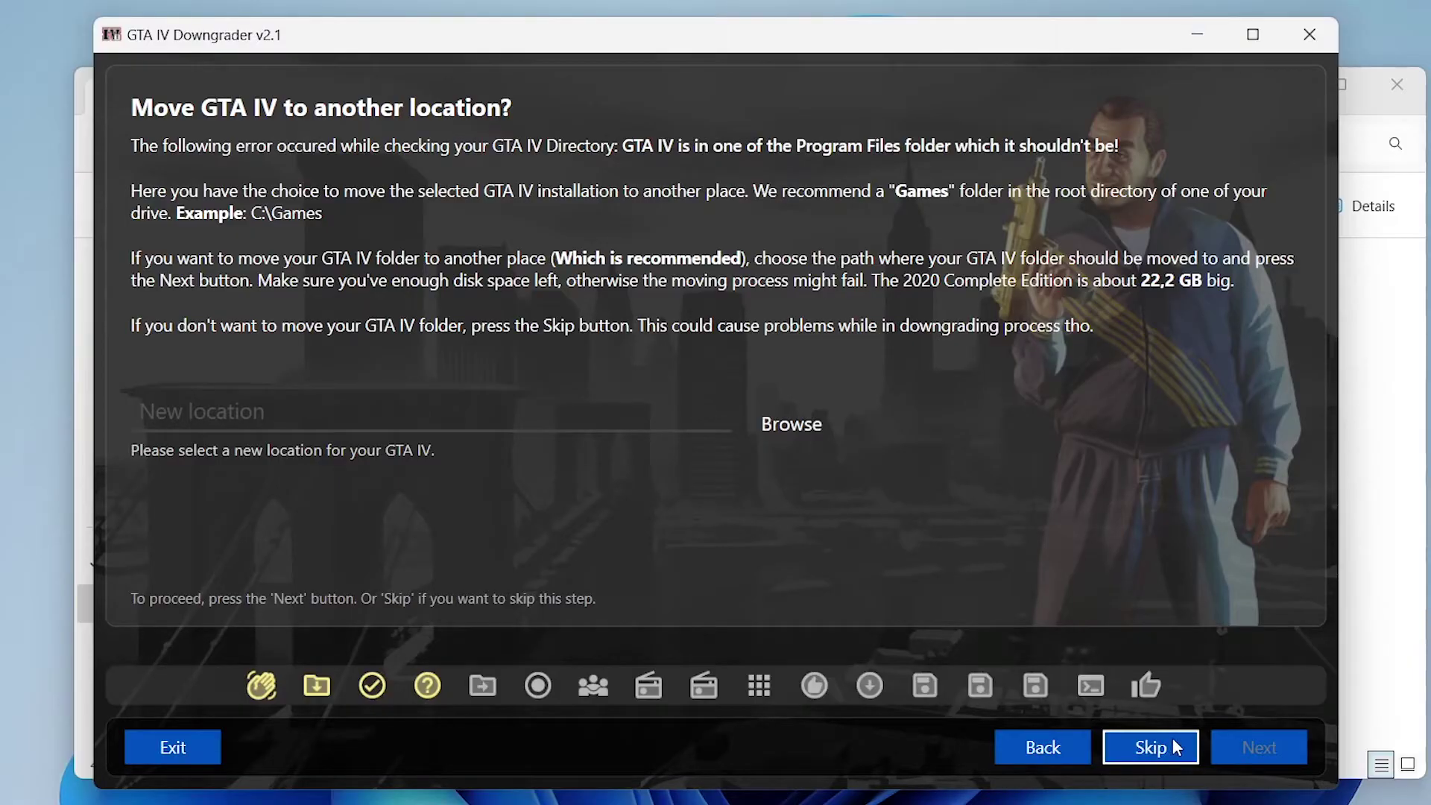
{"action": "left_click", "coordinate": [1160, 752]}
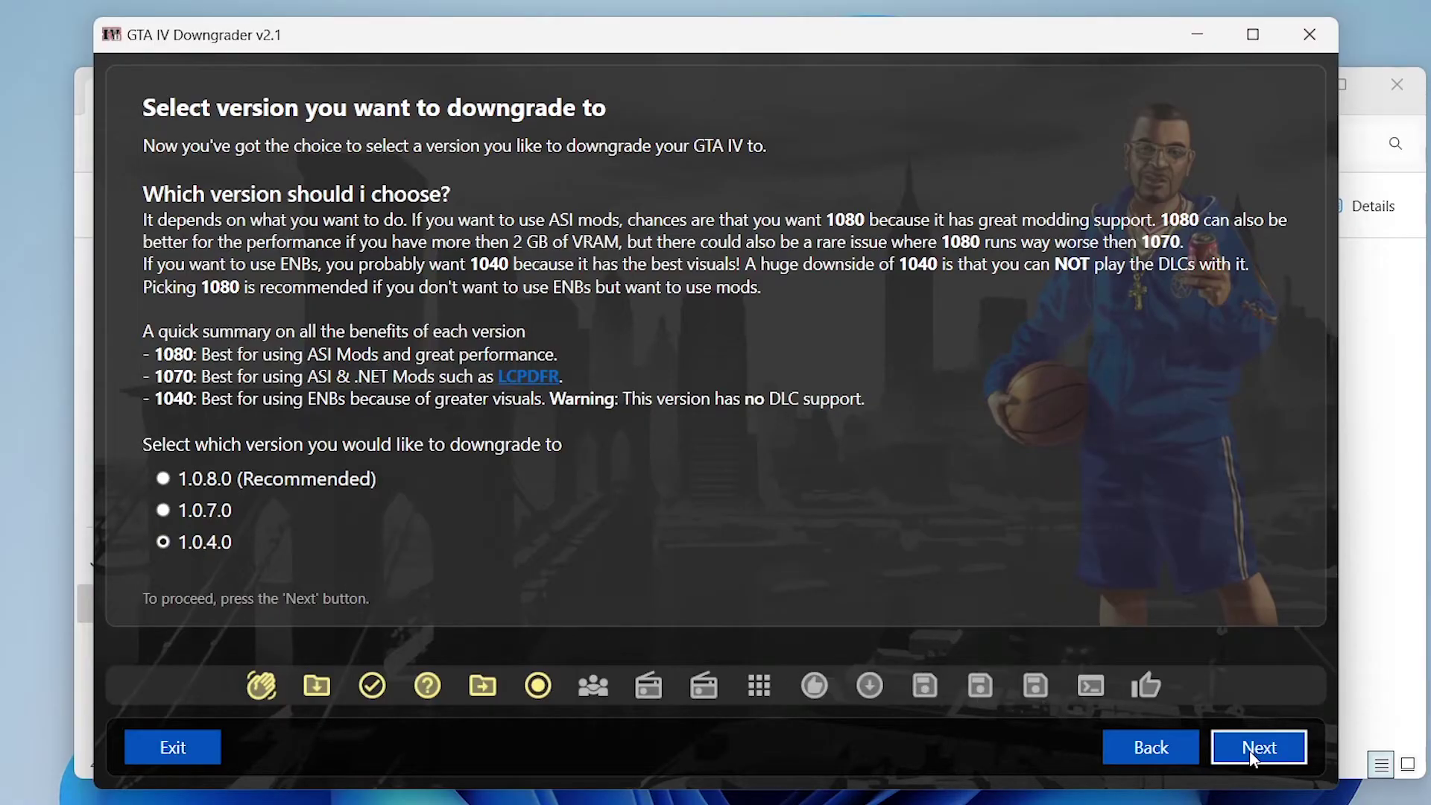
{"action": "left_click", "coordinate": [1255, 756]}
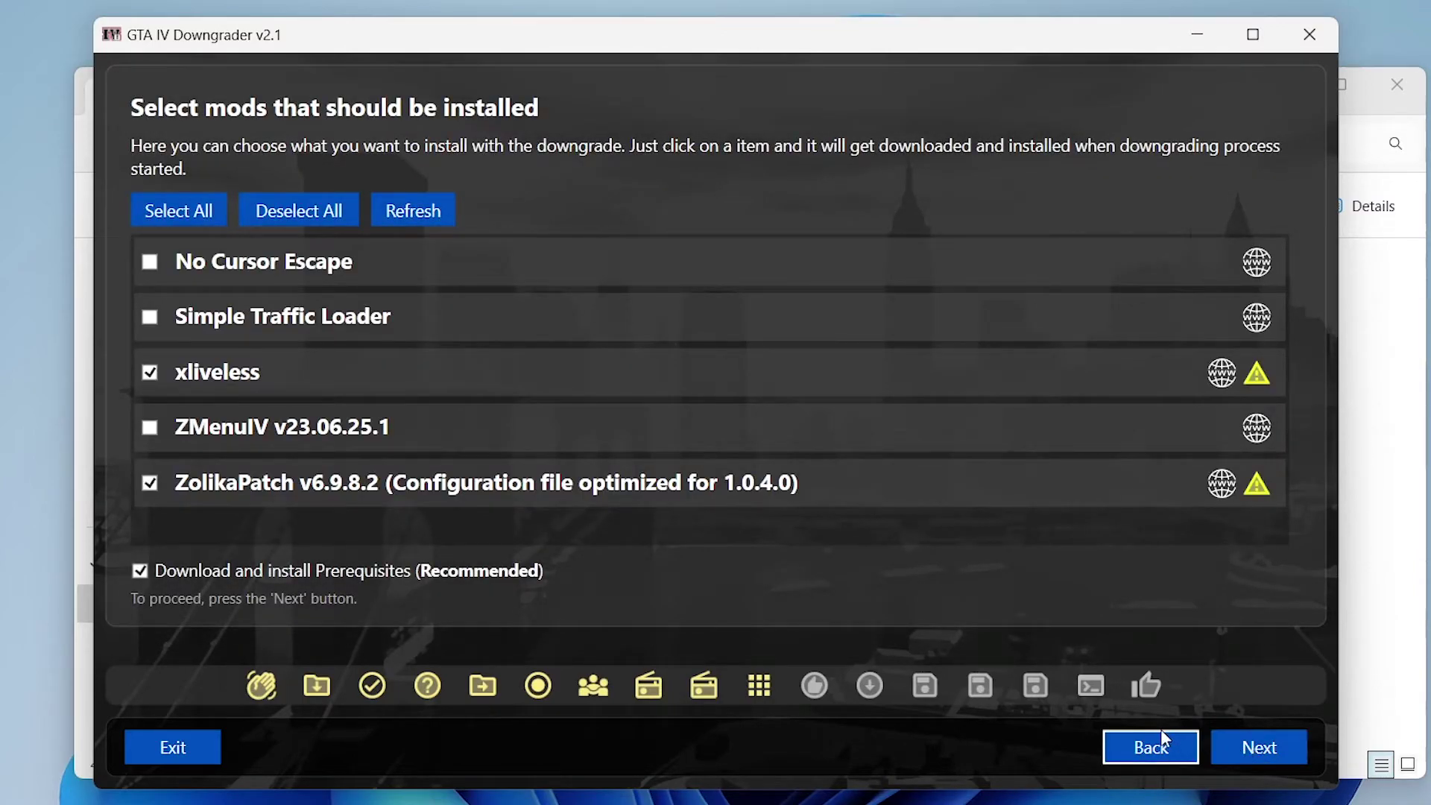
Step: Keep xliveless, ZolikaPatch v6.9.8.2 and the prerequisites selected, run the downgrade without a backup, and continue to save file downgrading
{"action": "mouse_move", "coordinate": [335, 265]}
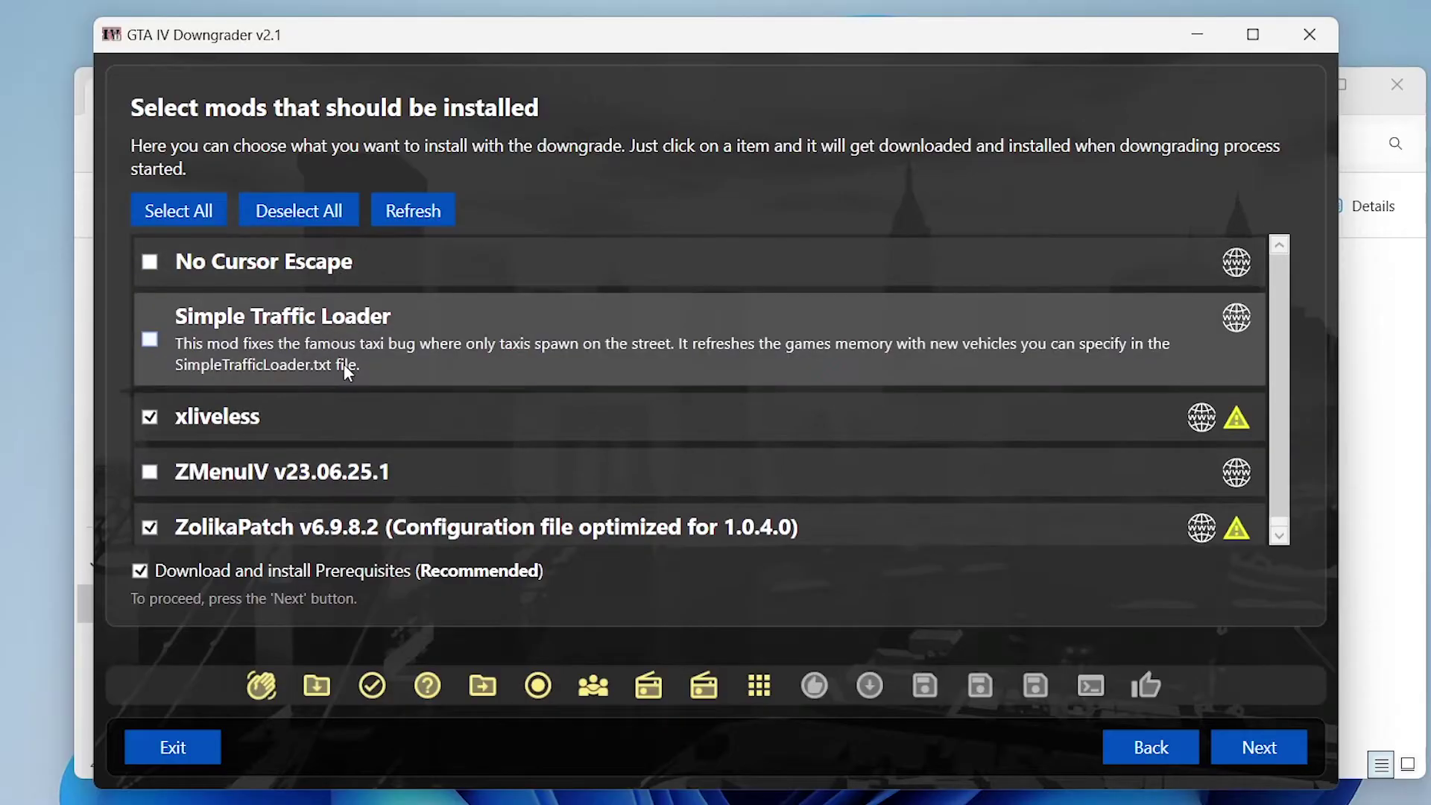
{"action": "mouse_move", "coordinate": [352, 468]}
{"action": "mouse_move", "coordinate": [357, 526]}
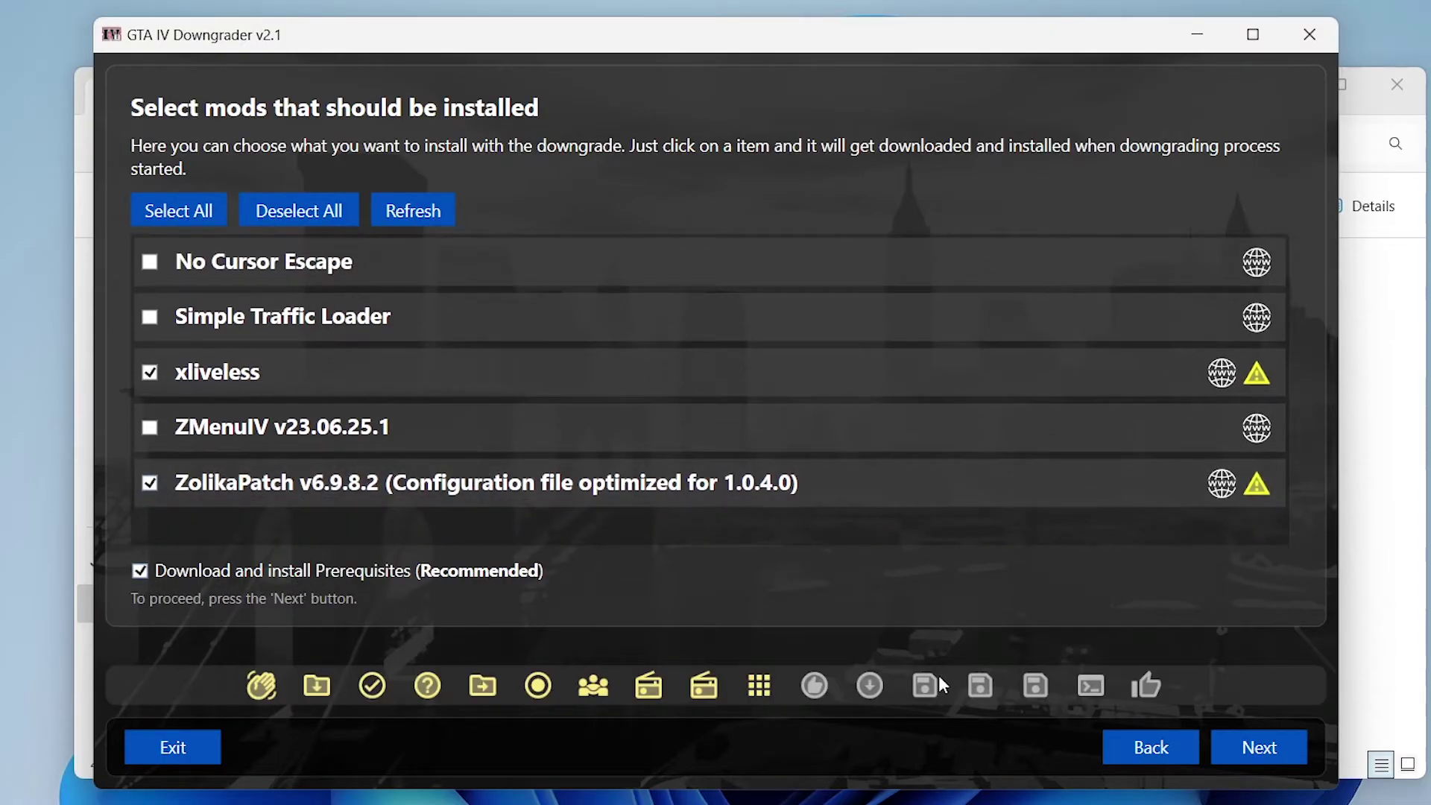
{"action": "left_click", "coordinate": [1259, 747]}
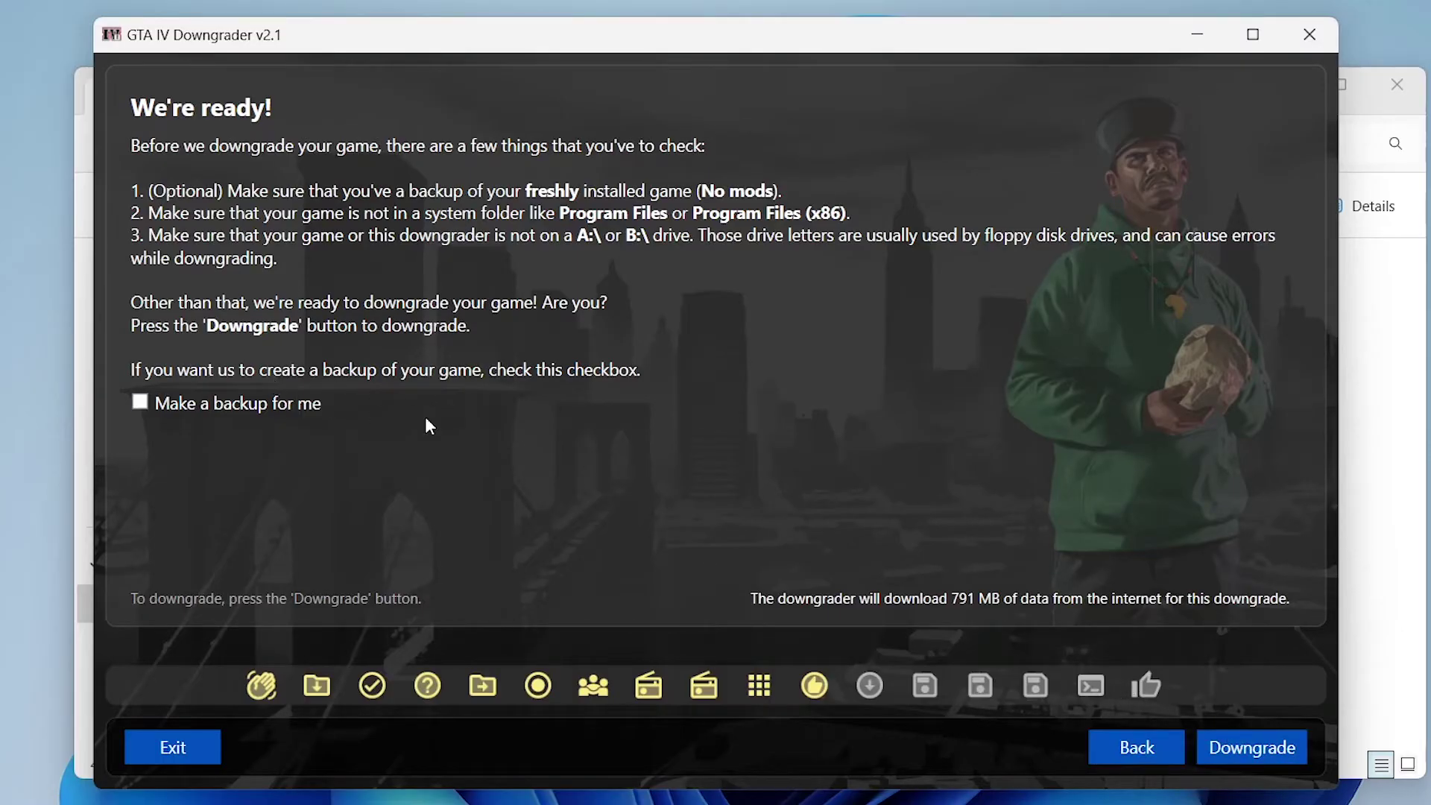
{"action": "left_click", "coordinate": [1264, 751]}
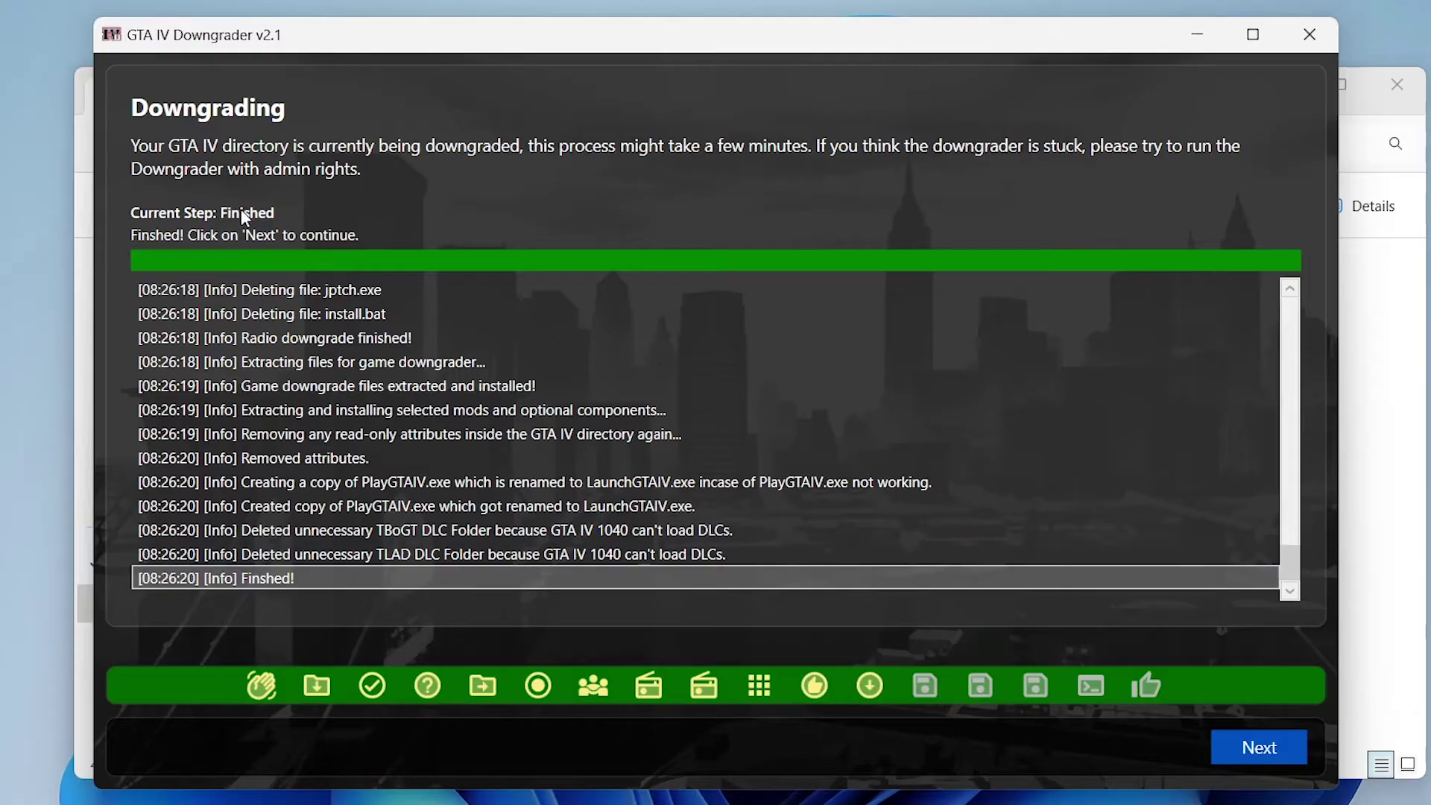
{"action": "left_click", "coordinate": [1255, 748]}
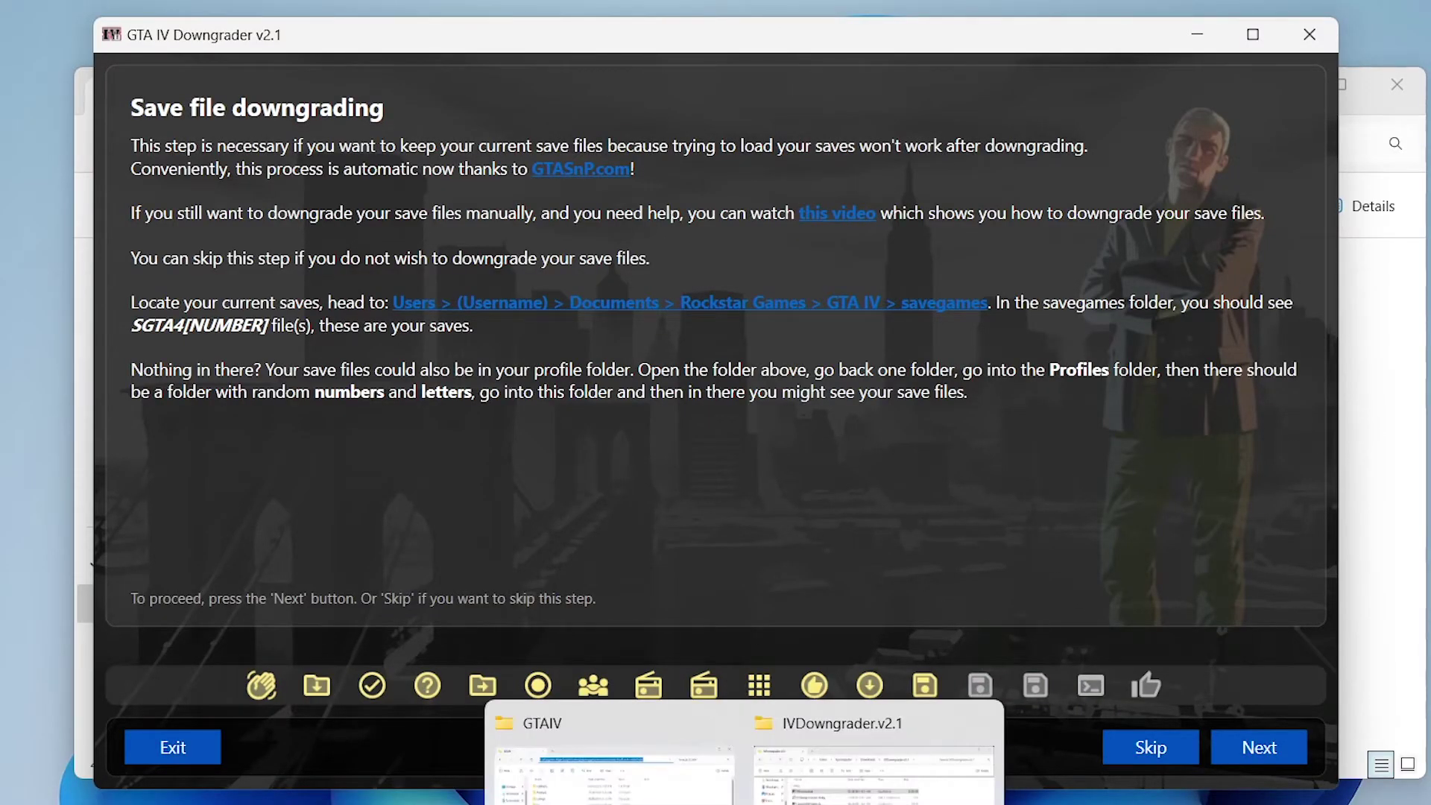
Step: Locate the SGTA412 save file in the profile folder under Documents > Rockstar Games > GTA IV > Profiles, and return to the downgrader
{"action": "right_click", "coordinate": [742, 804]}
{"action": "left_click", "coordinate": [736, 780]}
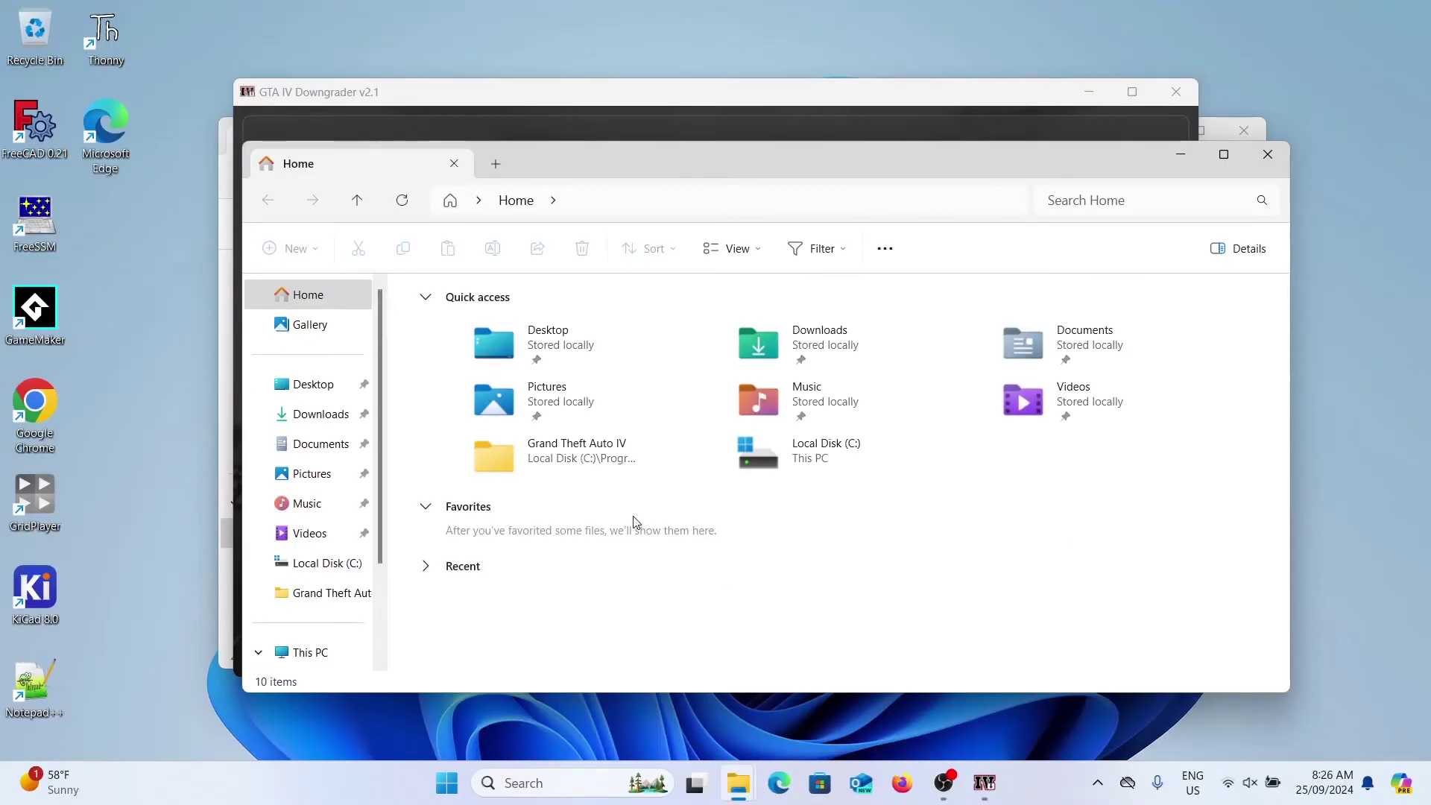
{"action": "left_click", "coordinate": [314, 445]}
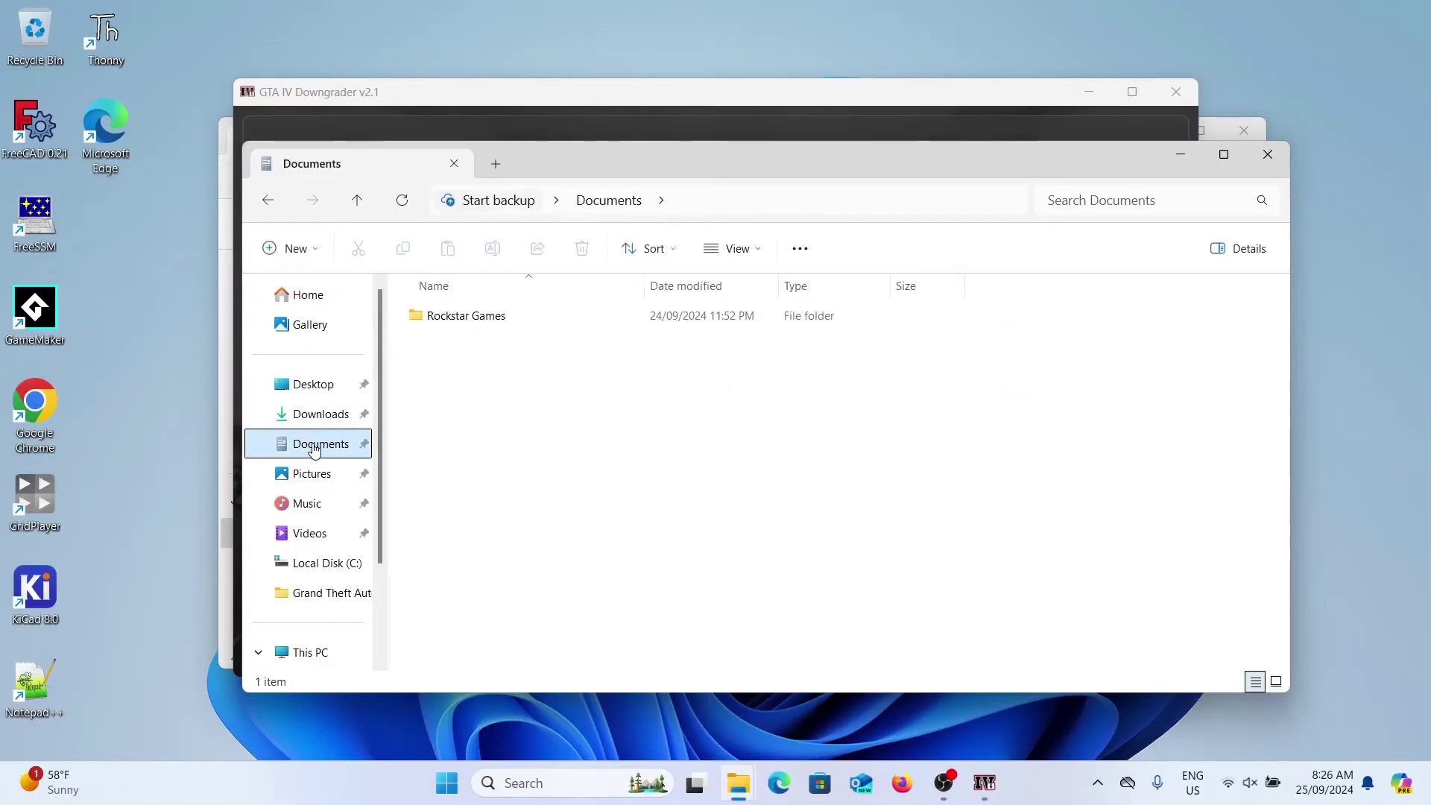
{"action": "double_click", "coordinate": [456, 317]}
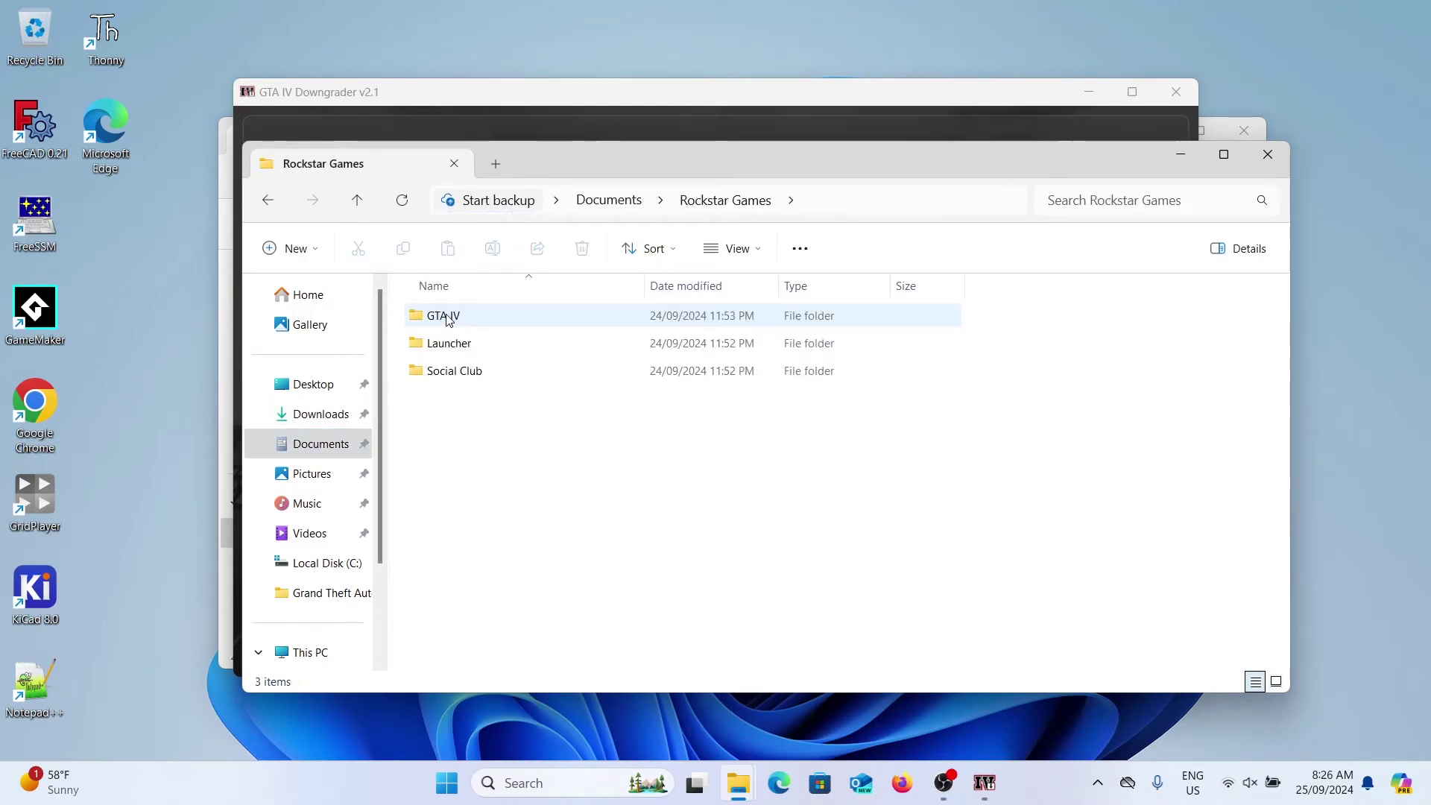
{"action": "double_click", "coordinate": [441, 319]}
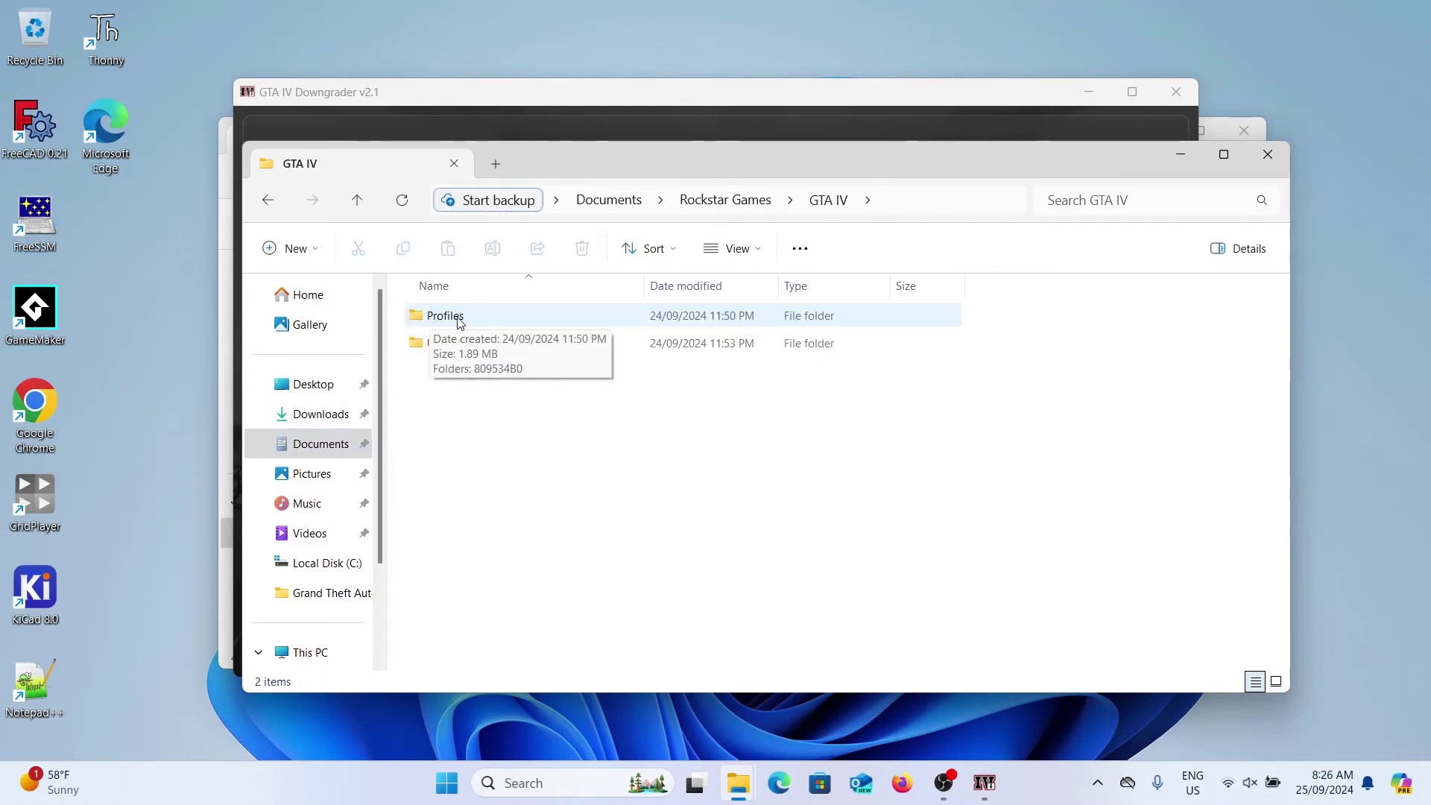
{"action": "double_click", "coordinate": [443, 325]}
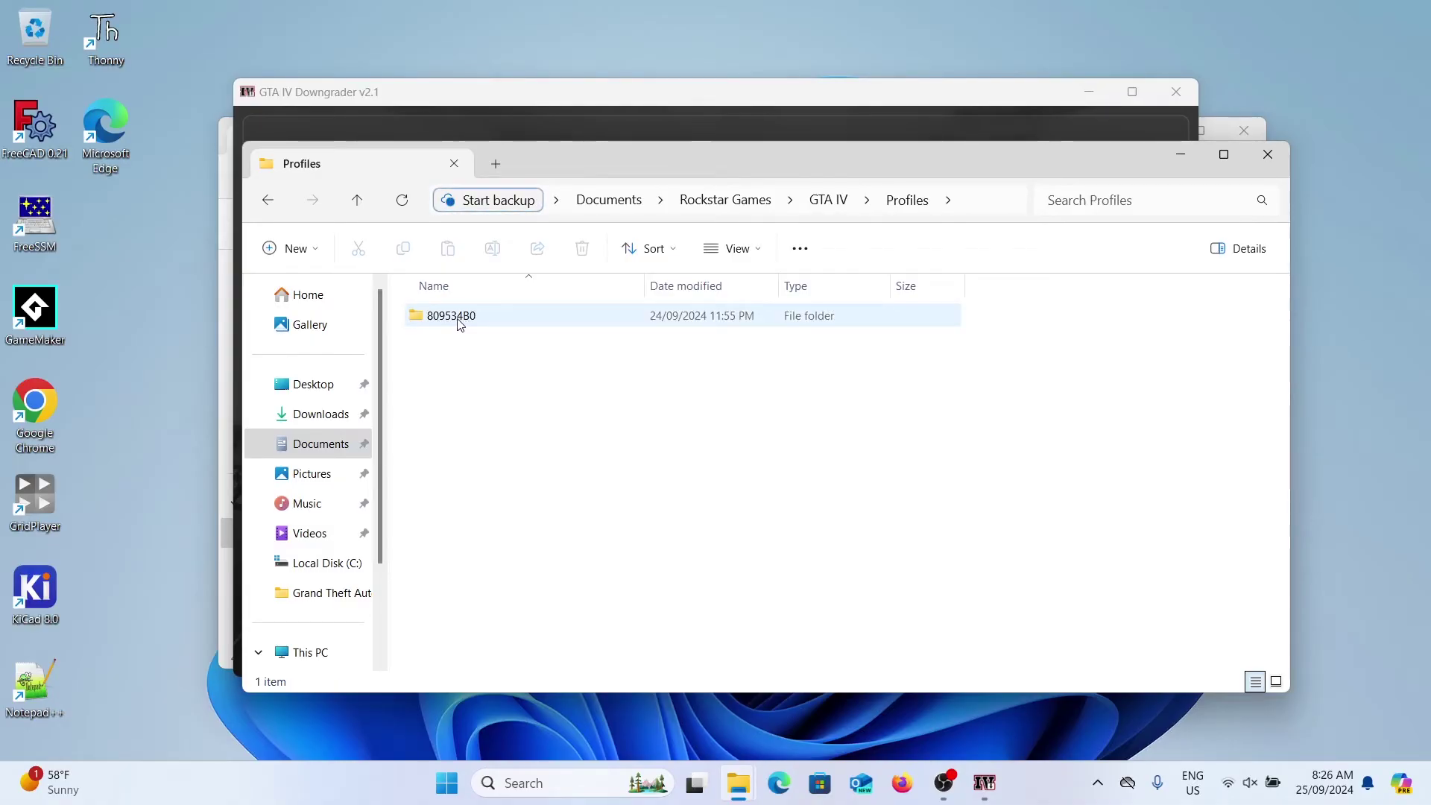
{"action": "double_click", "coordinate": [462, 322]}
{"action": "left_click", "coordinate": [470, 428]}
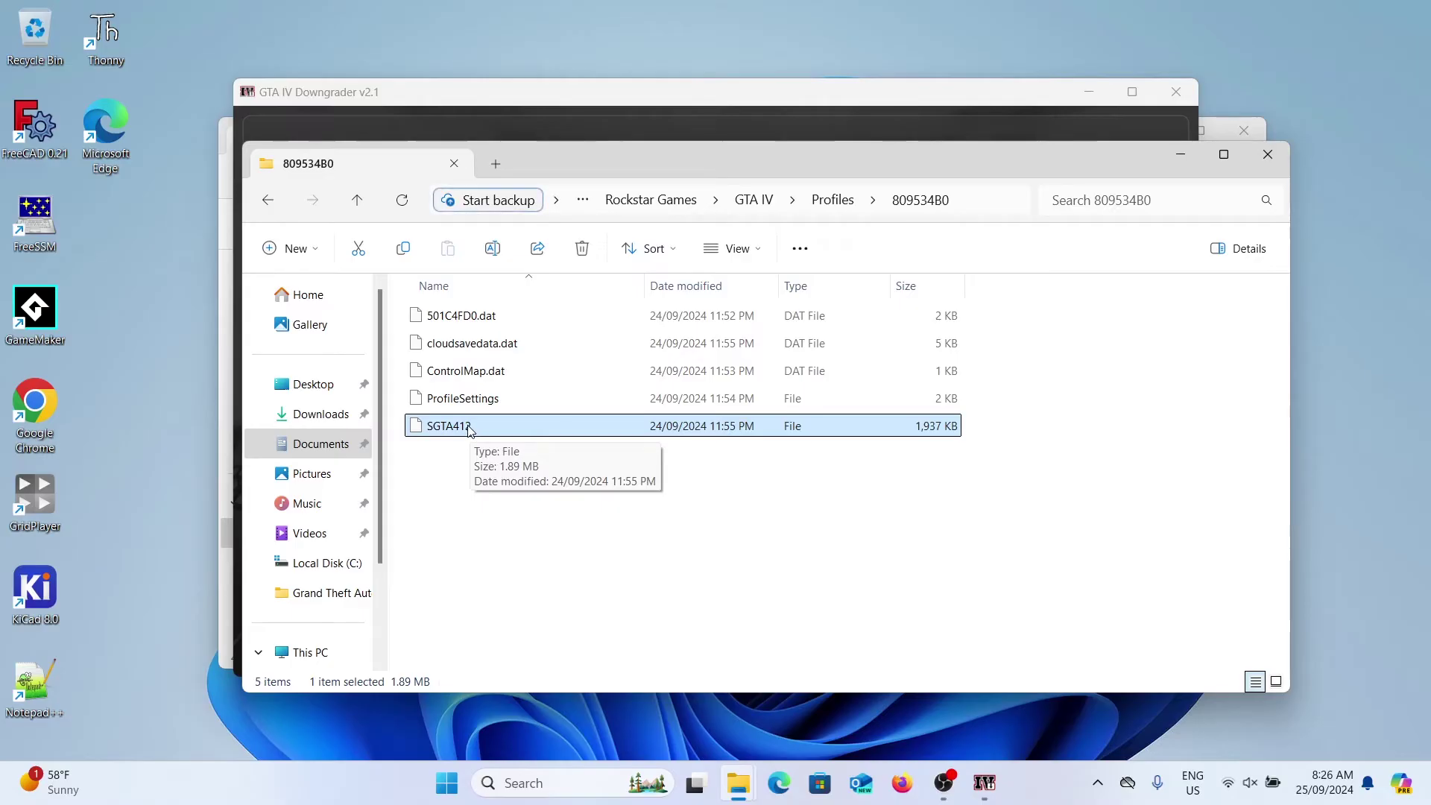
{"action": "left_click", "coordinate": [573, 93]}
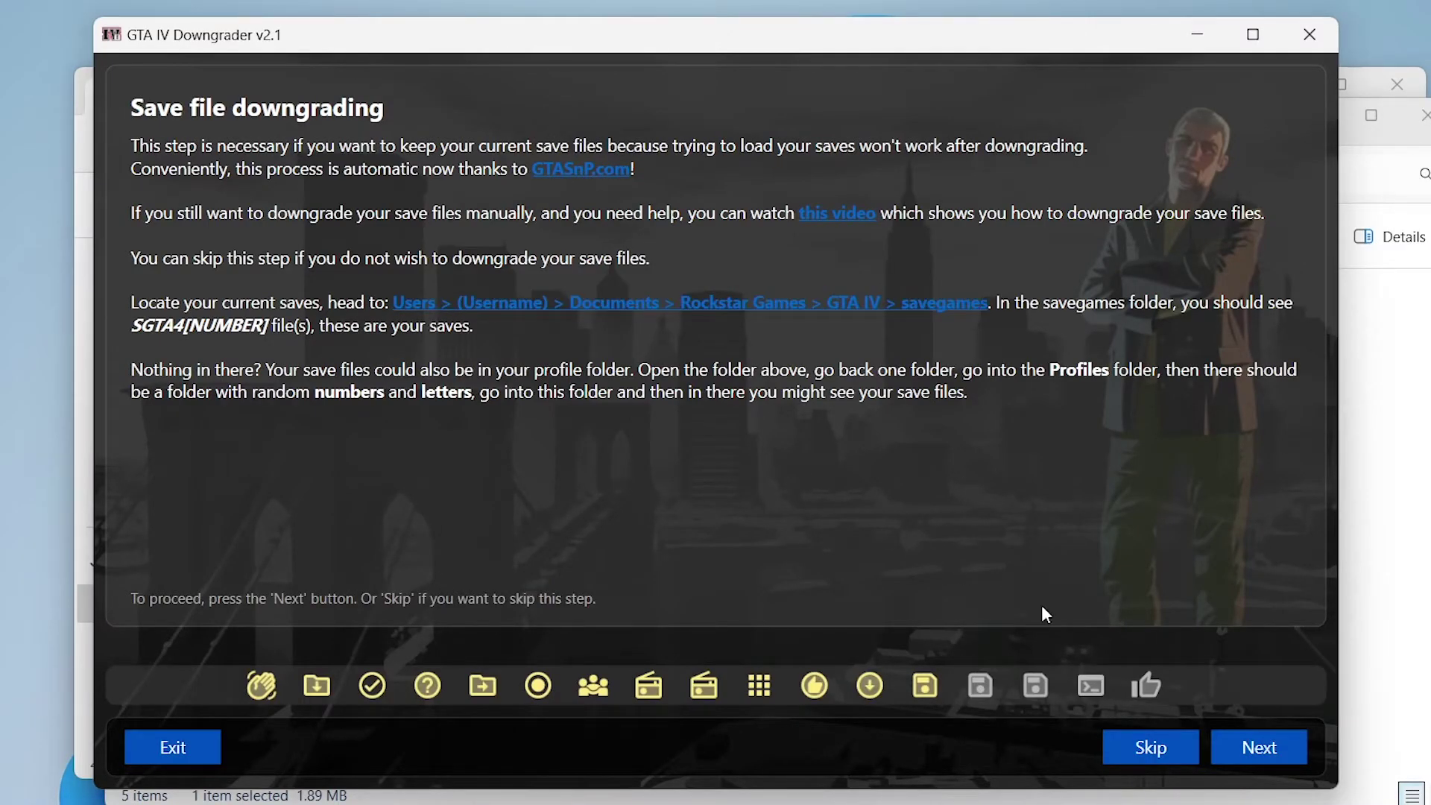
Step: Select the SGTA412 save file from the GTA IV Profiles subfolder in Documents and downgrade it
{"action": "left_click", "coordinate": [1239, 738]}
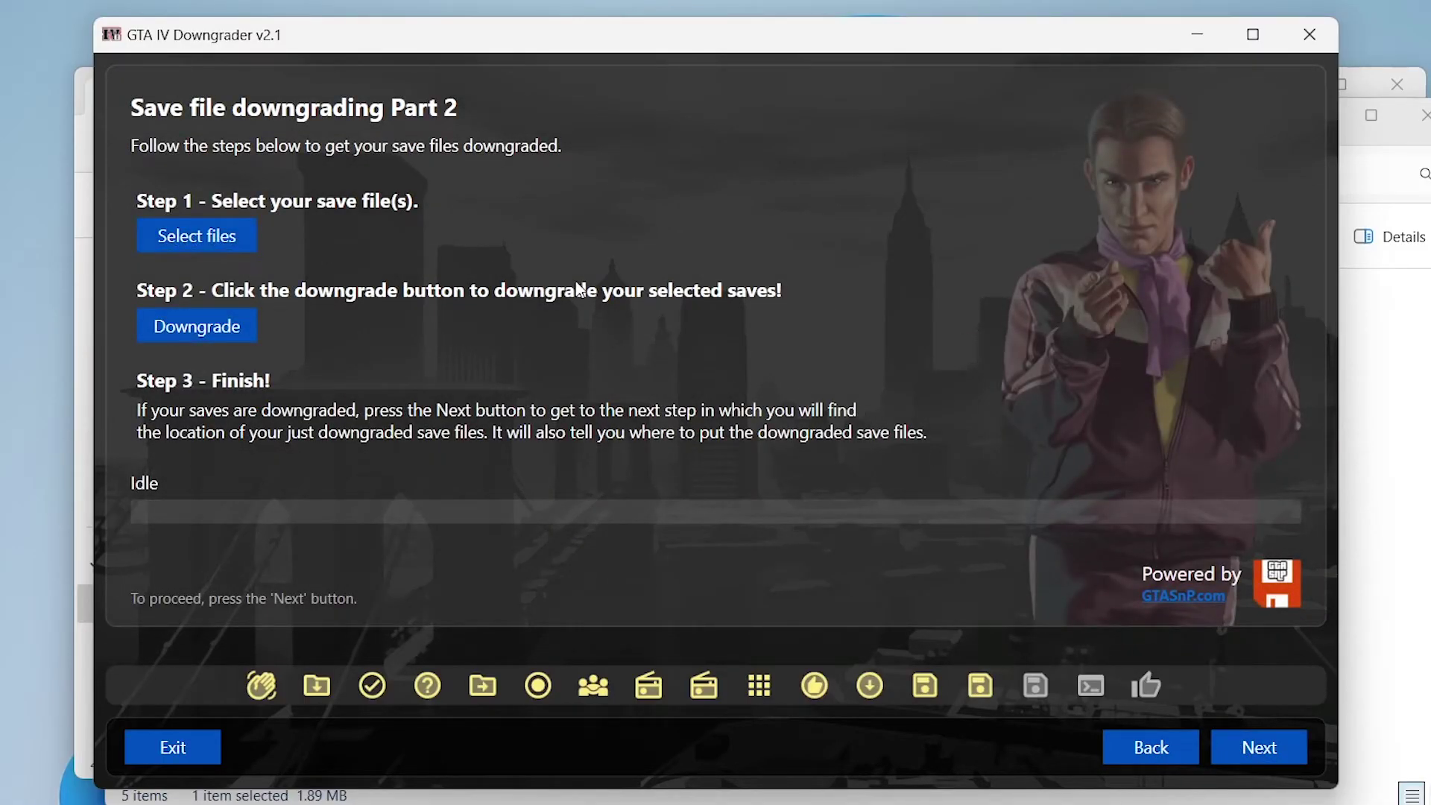
{"action": "left_click", "coordinate": [158, 236]}
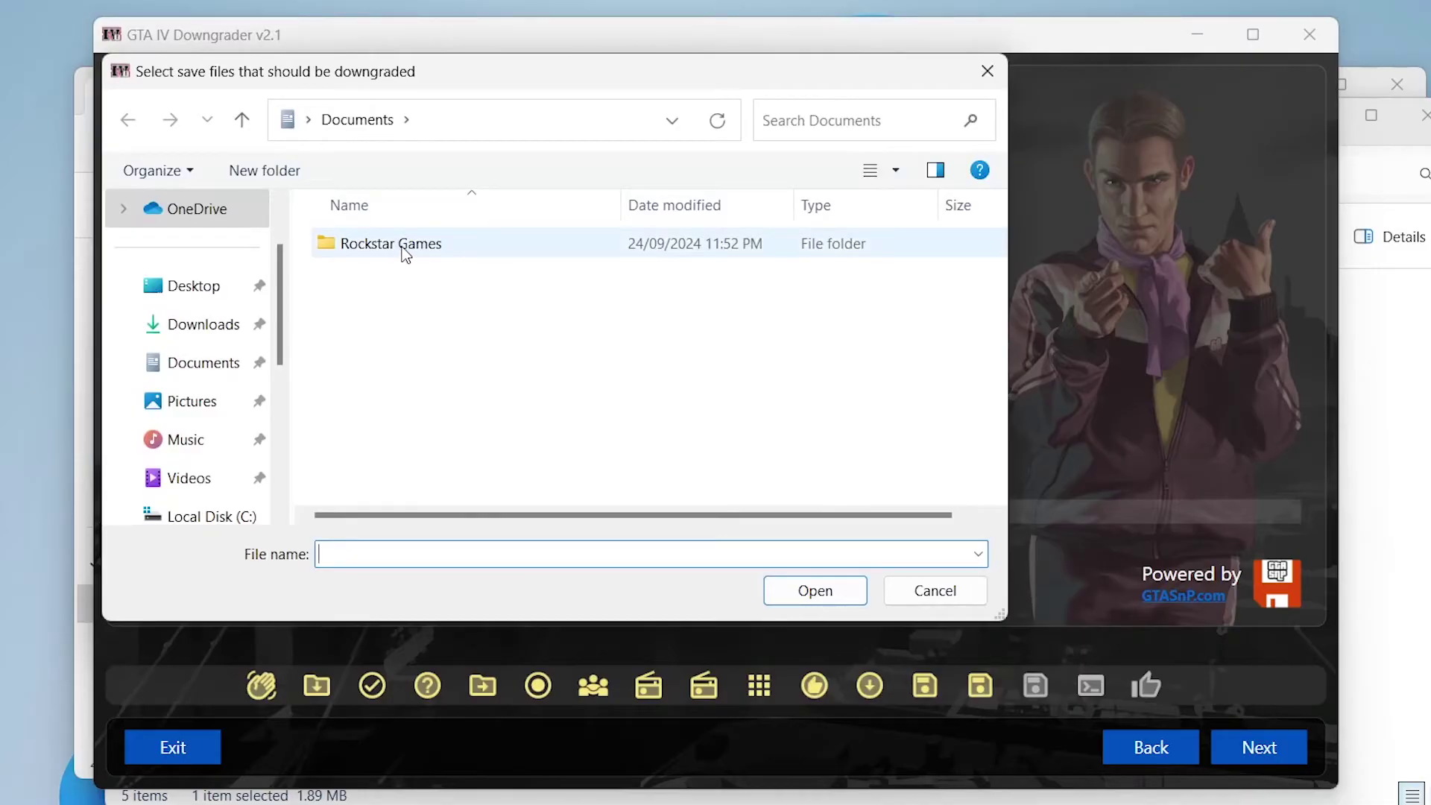
{"action": "double_click", "coordinate": [403, 252]}
{"action": "double_click", "coordinate": [383, 252]}
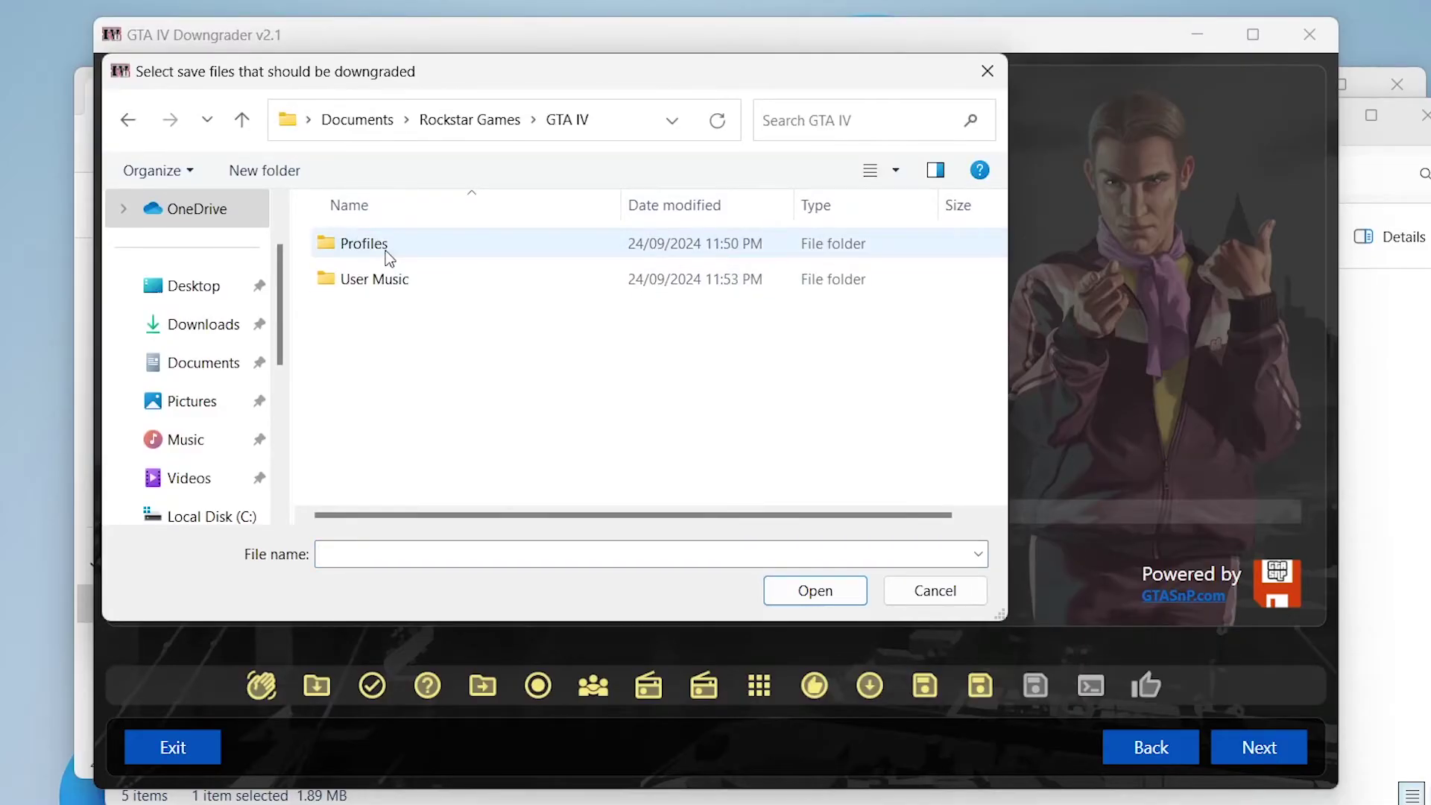
{"action": "double_click", "coordinate": [379, 251]}
{"action": "double_click", "coordinate": [380, 248]}
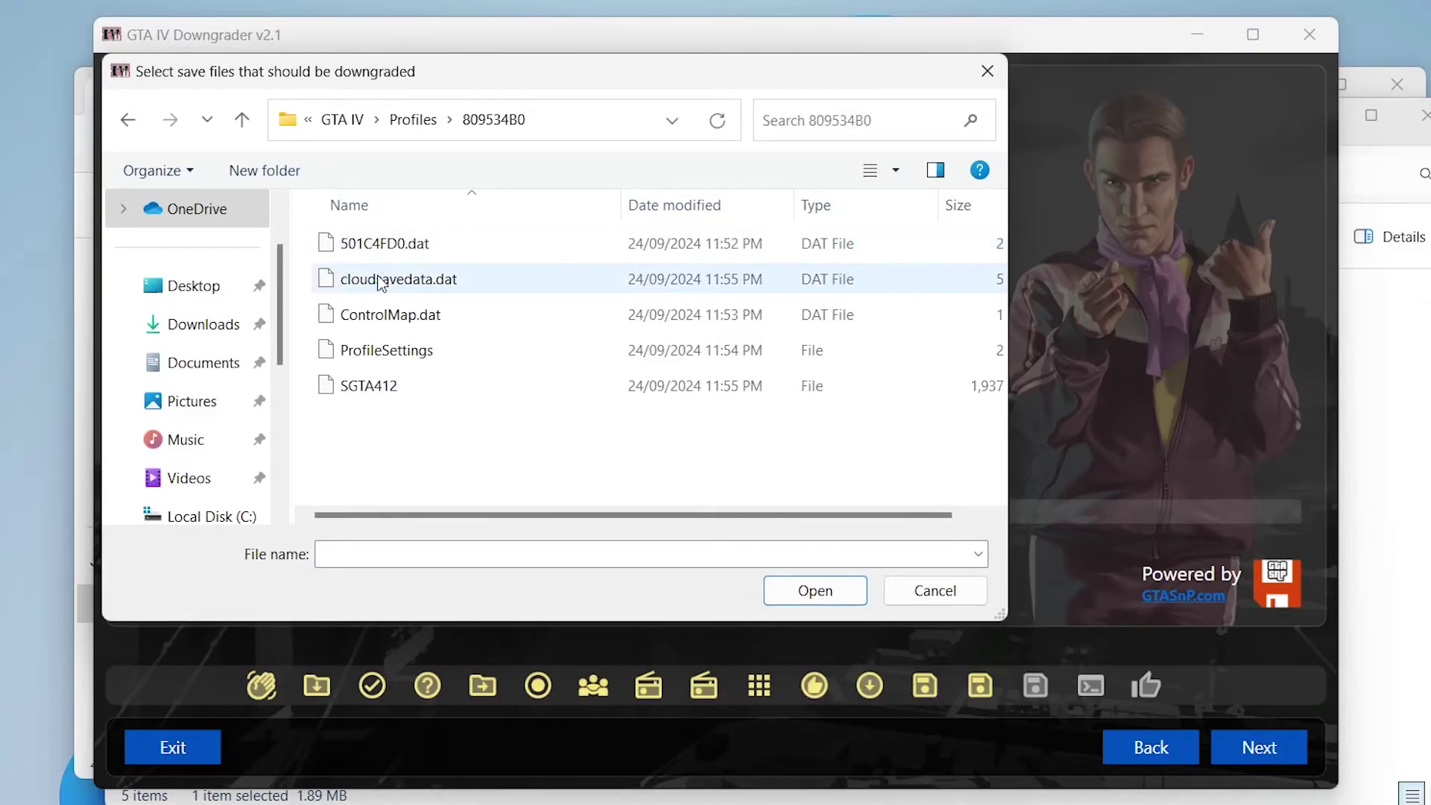
{"action": "left_click", "coordinate": [368, 393]}
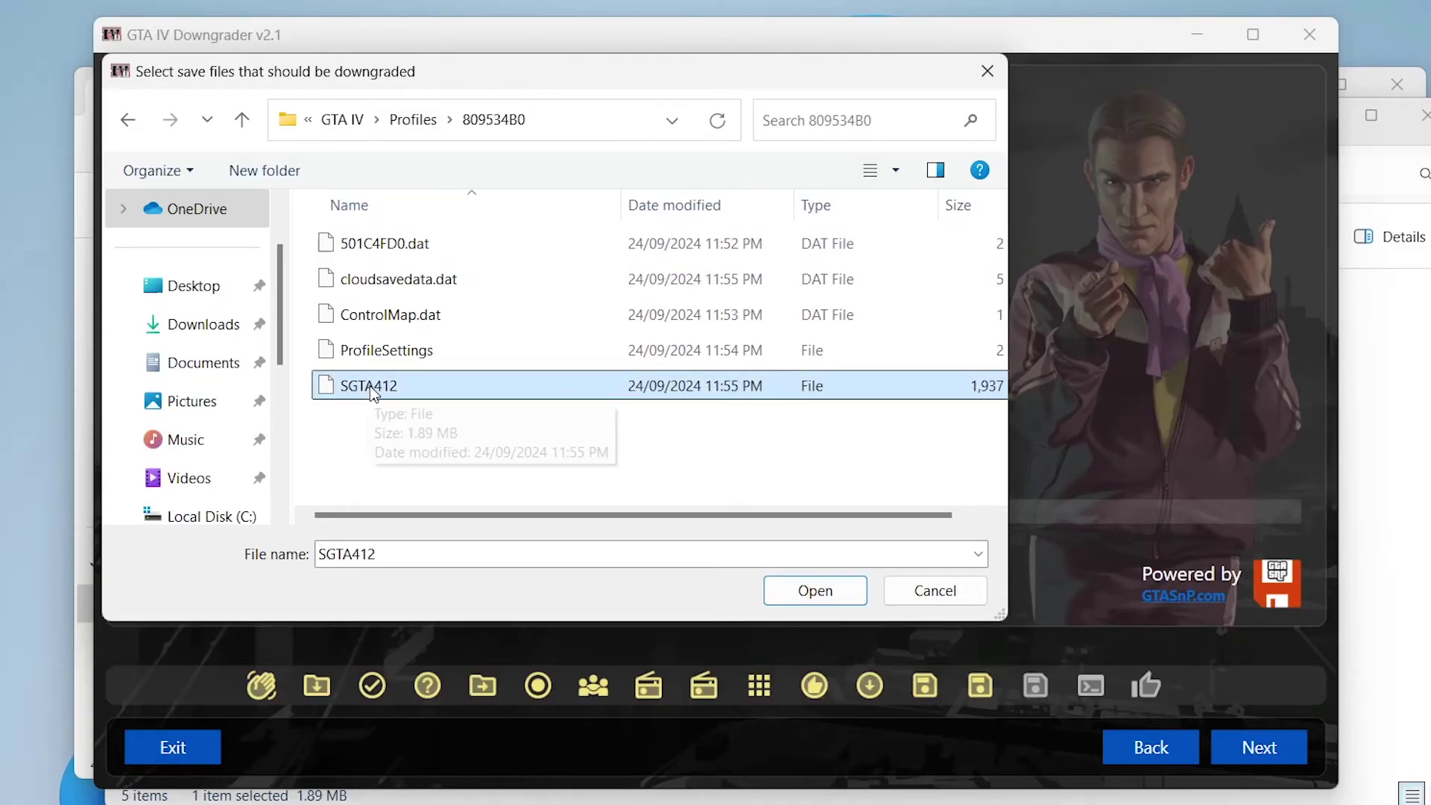
{"action": "left_click", "coordinate": [816, 591]}
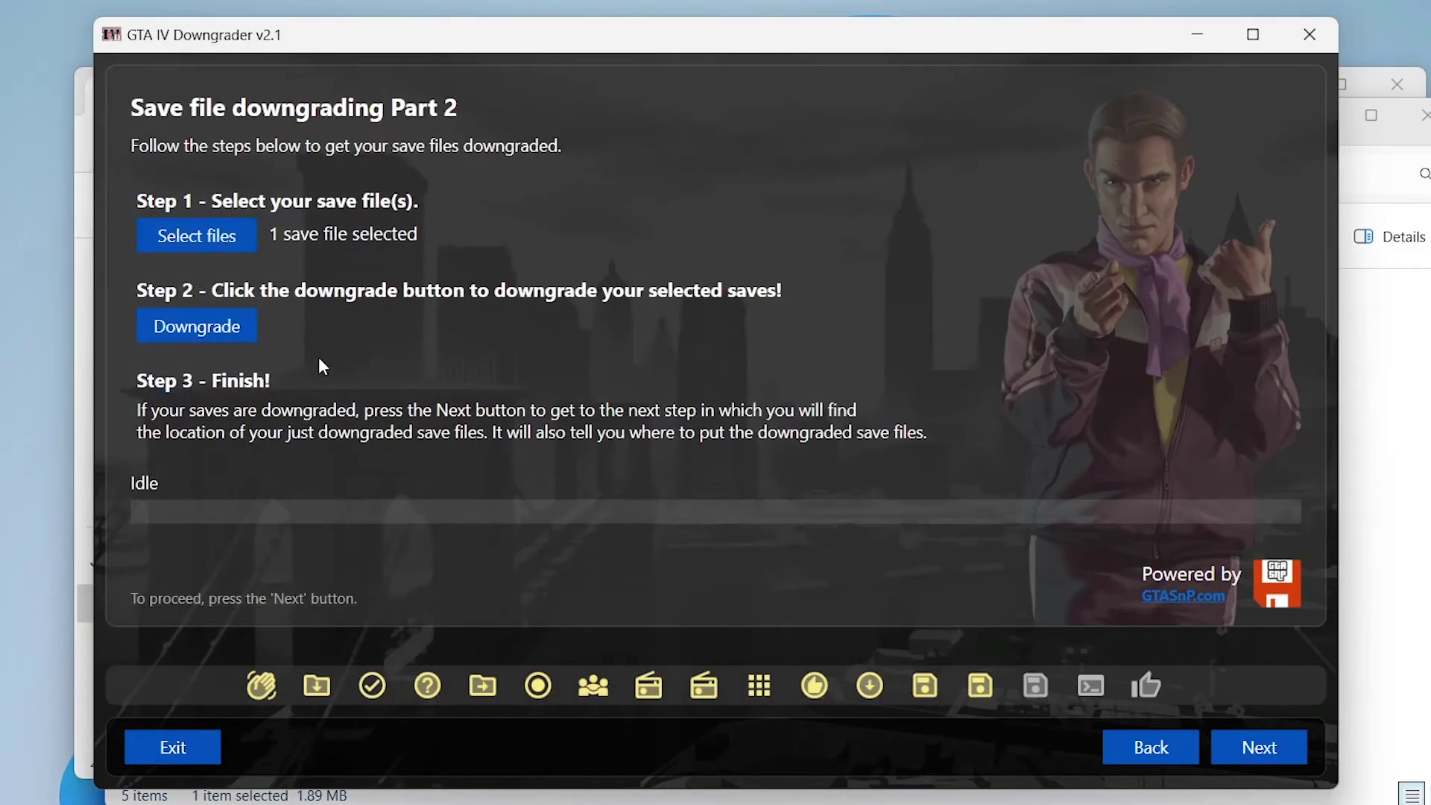
{"action": "left_click", "coordinate": [209, 324]}
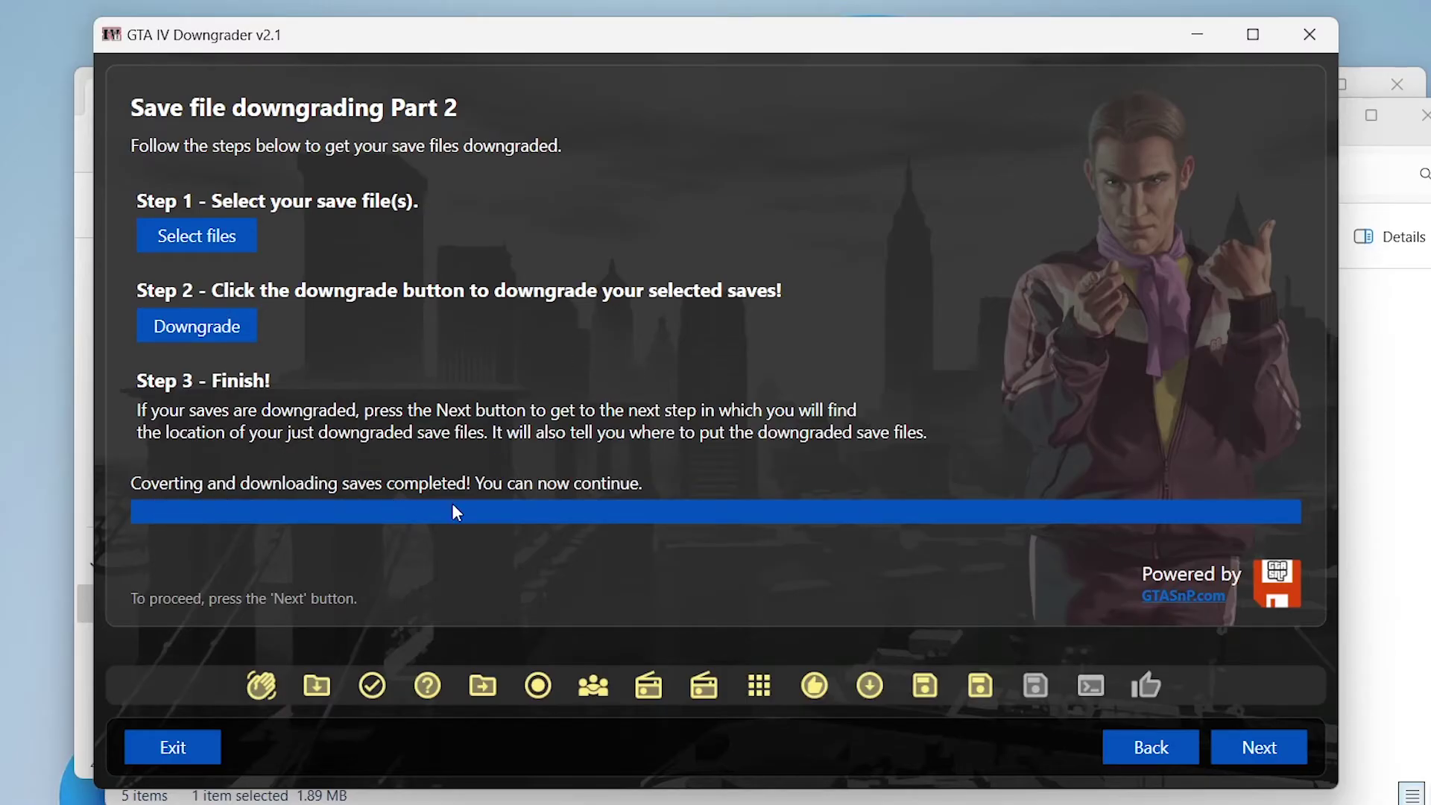
Step: Open the folder of downgraded saves from the Save file downgrading Part 3 page and copy its SGTA412 file
{"action": "left_click", "coordinate": [1244, 760]}
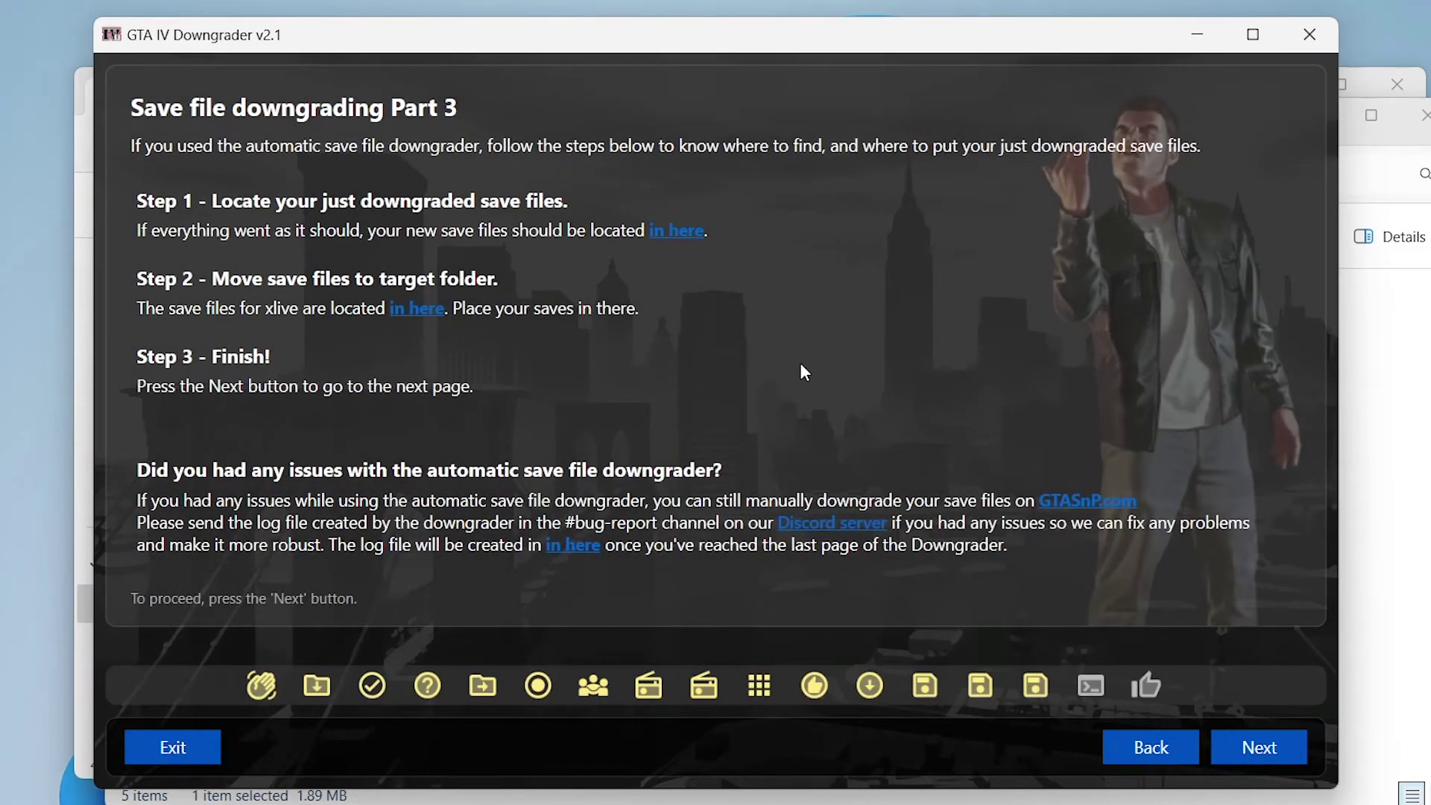
{"action": "left_click", "coordinate": [663, 234]}
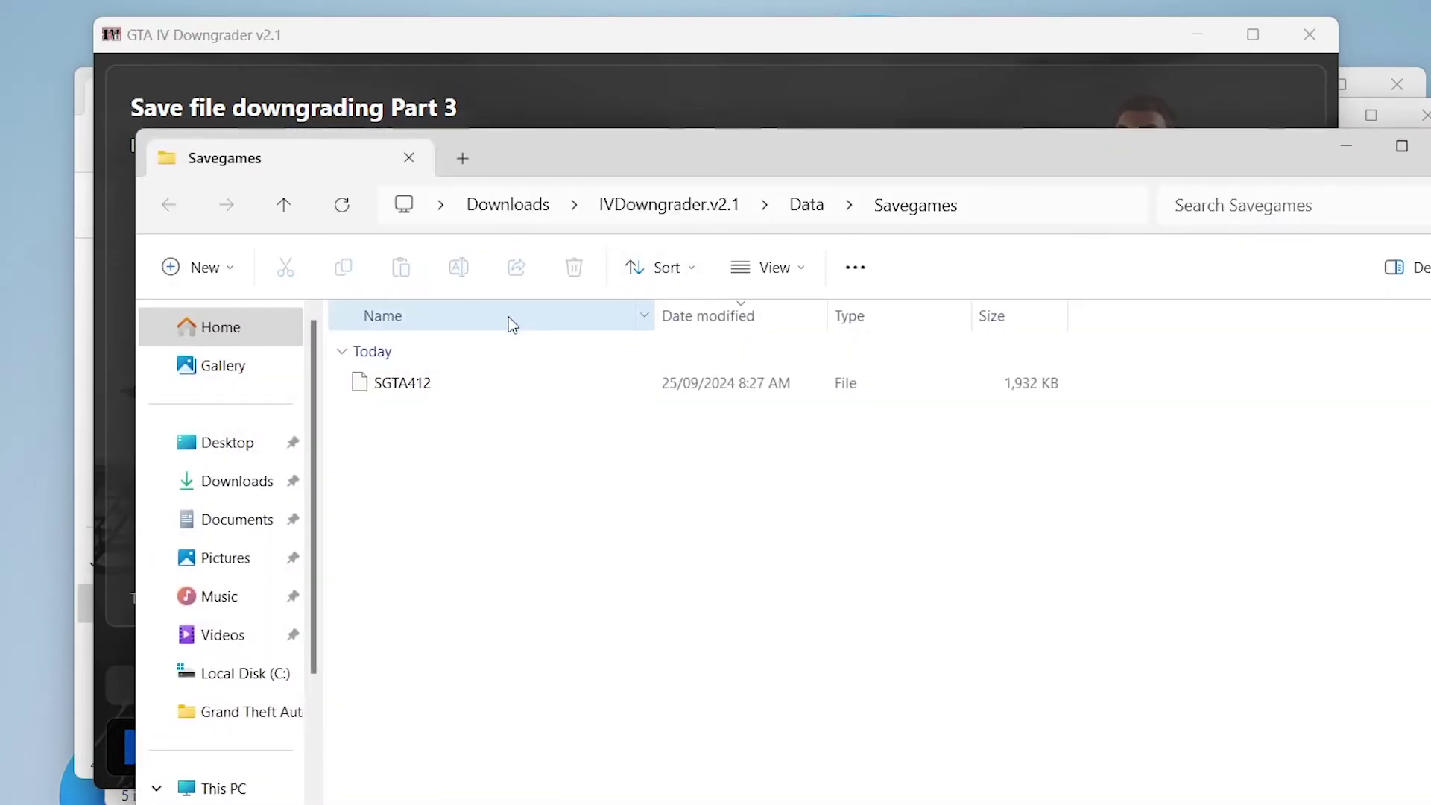
{"action": "left_click", "coordinate": [403, 384]}
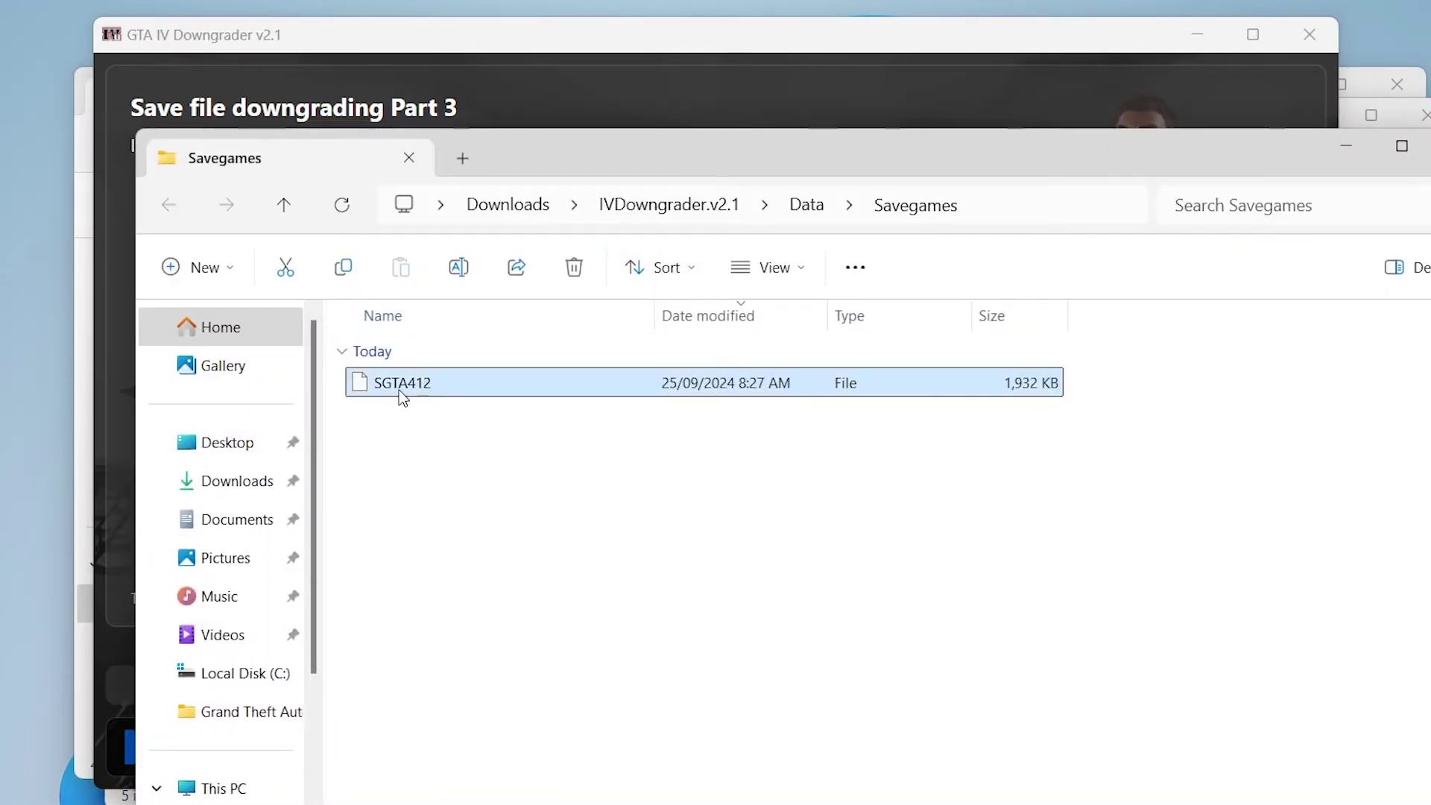
{"action": "right_click", "coordinate": [401, 388]}
{"action": "left_click", "coordinate": [469, 366]}
Step: Paste the downgraded SGTA412 save into the xlive save folder linked from the Save file downgrading Part 3 page, and return to the downgrader
{"action": "left_click", "coordinate": [449, 45]}
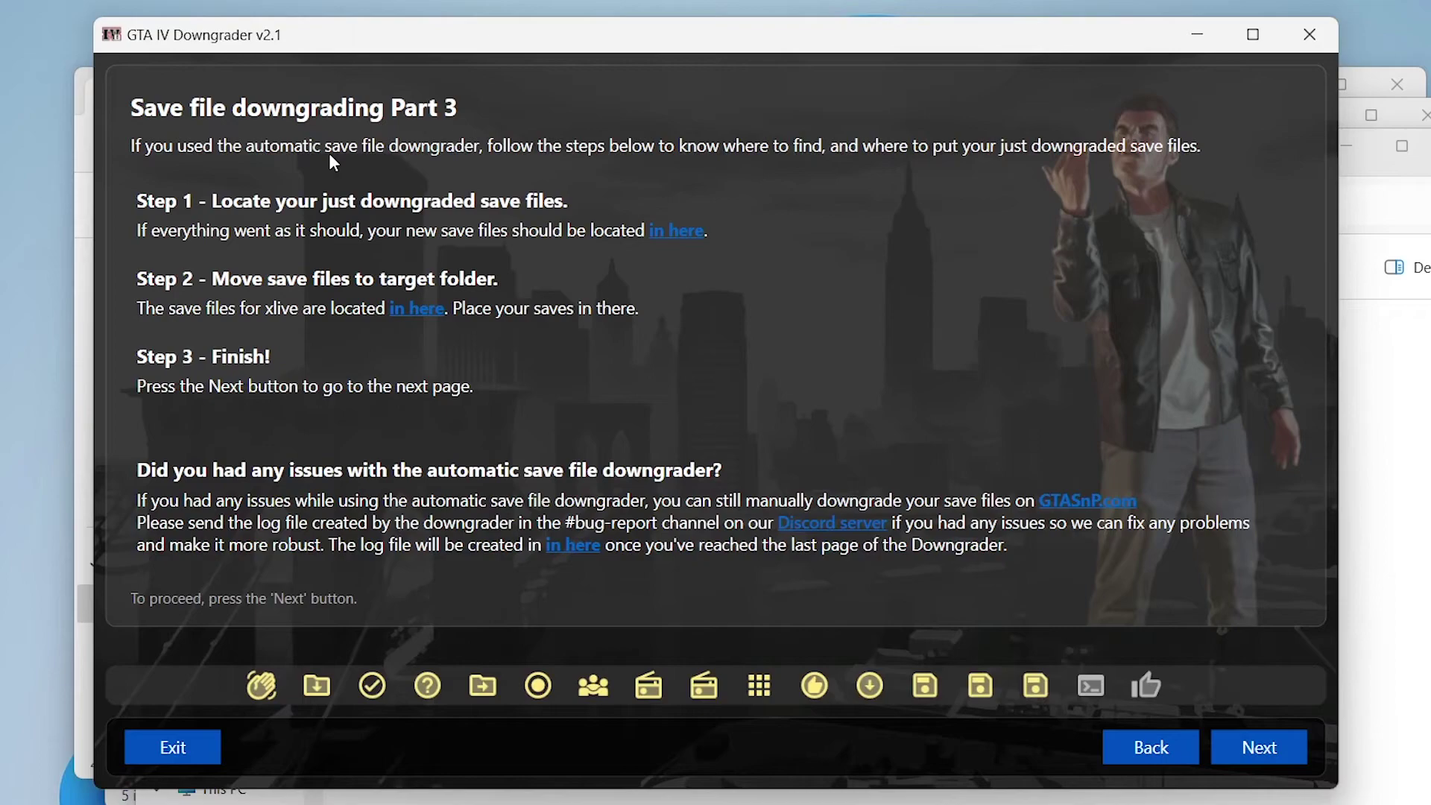
{"action": "left_click", "coordinate": [418, 311]}
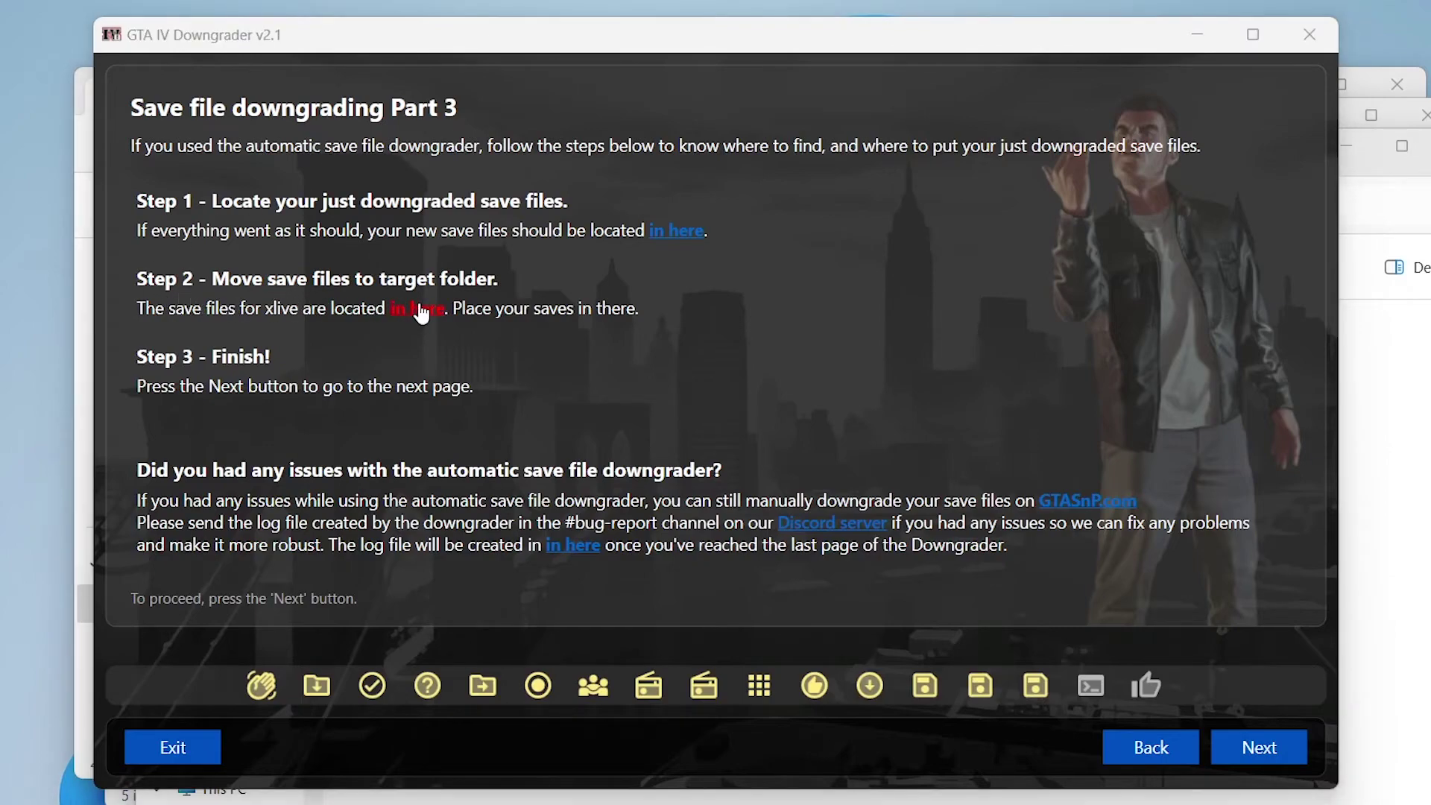
{"action": "right_click", "coordinate": [469, 433]}
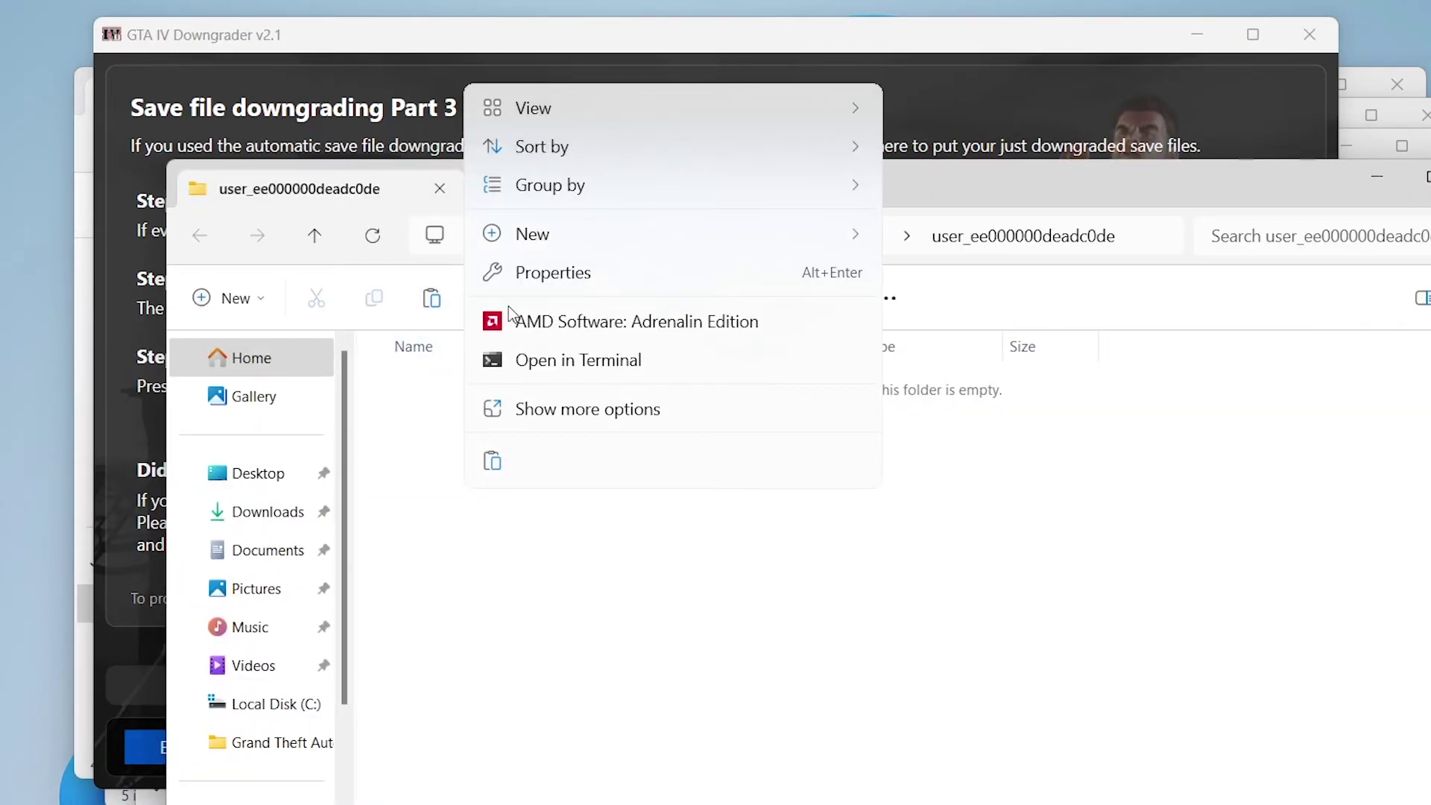
{"action": "left_click", "coordinate": [493, 456]}
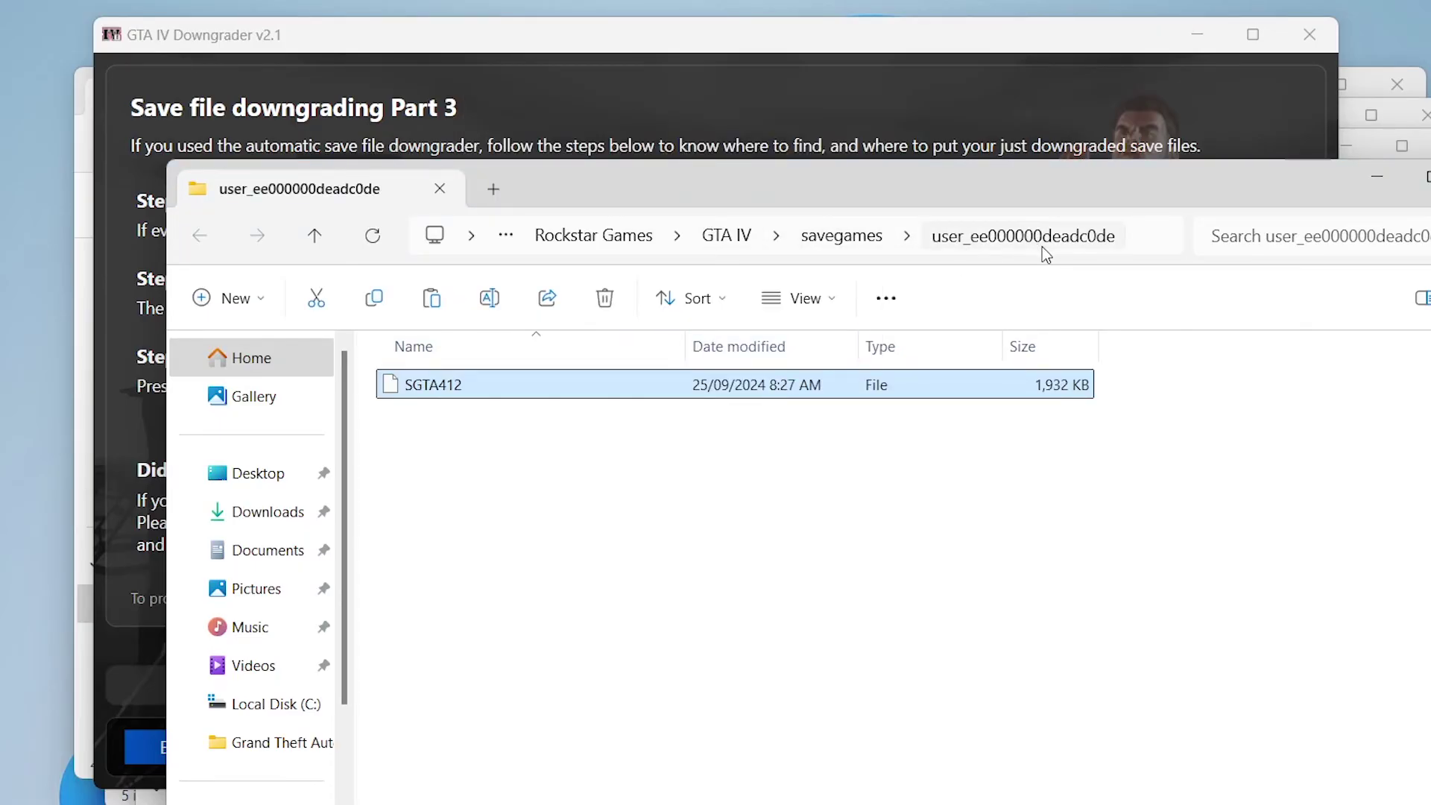
{"action": "left_click", "coordinate": [1376, 176]}
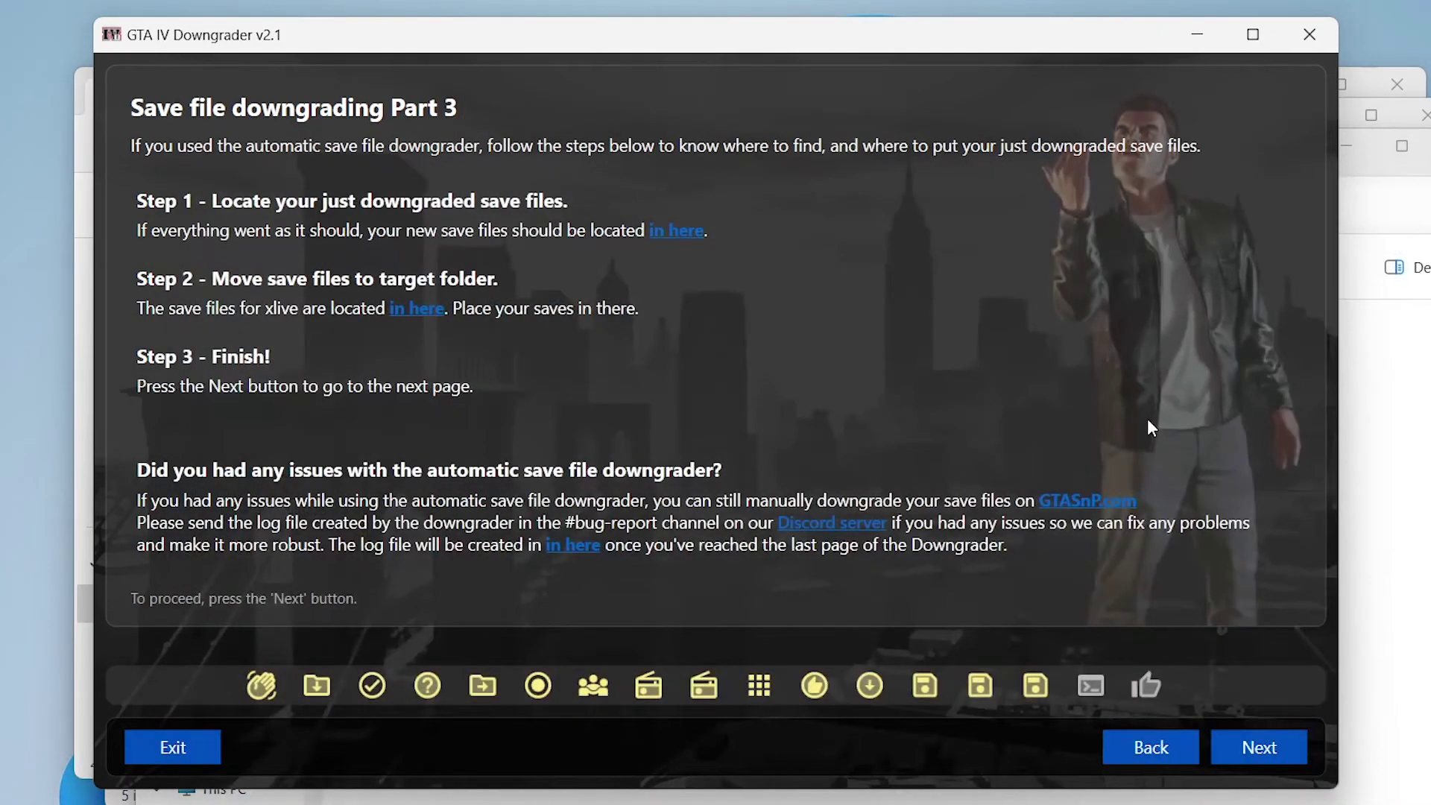
Step: Continue to Commandline Arguments and include the recommended commandline with -noprecache and without -windowed
{"action": "left_click", "coordinate": [1258, 749]}
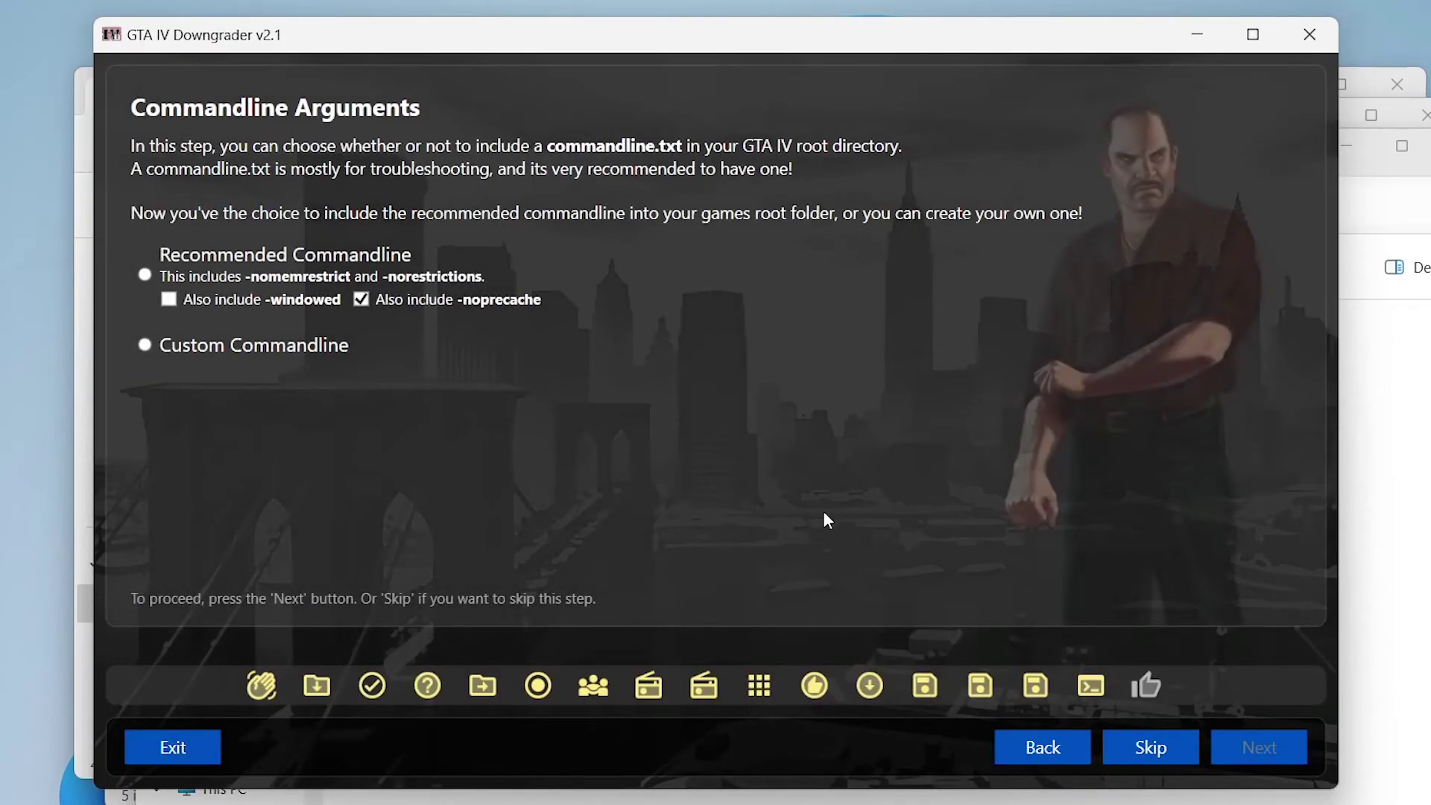
{"action": "left_click", "coordinate": [146, 276]}
{"action": "left_click", "coordinate": [1239, 754]}
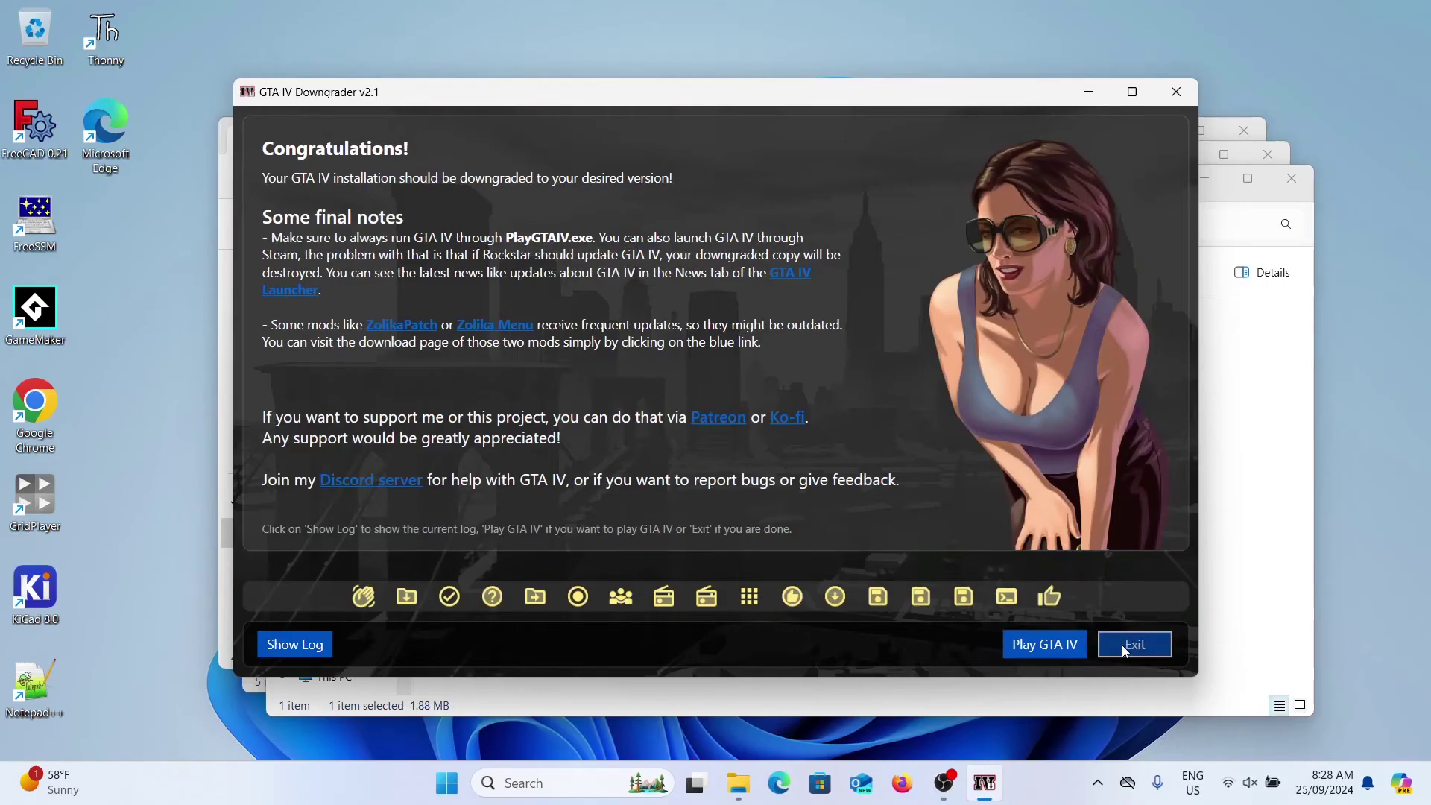
Step: Exit the downgrader and close the leftover Savegames, profile and IVDowngrader.v2.1 folder windows
{"action": "left_click", "coordinate": [1237, 751]}
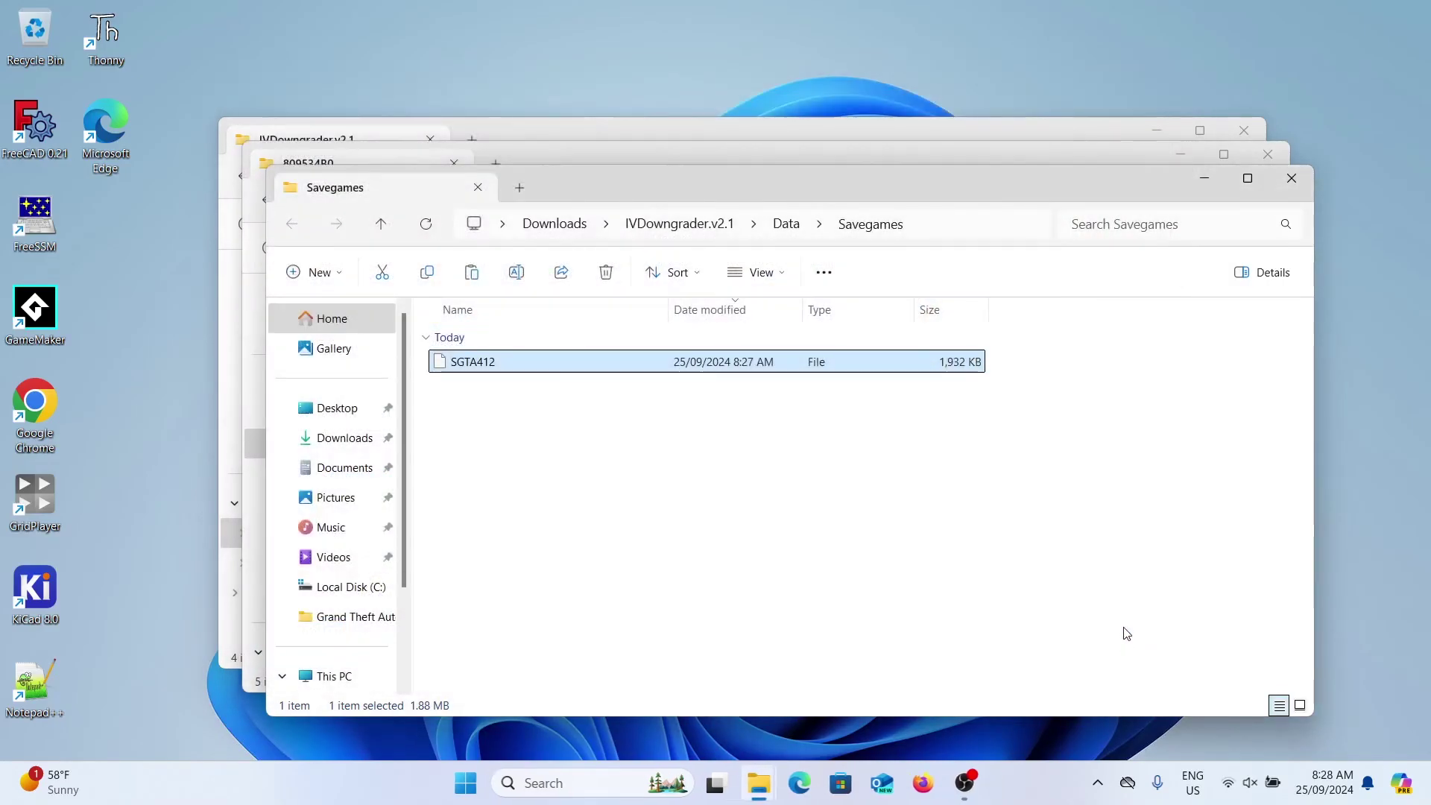
{"action": "left_click", "coordinate": [1293, 178]}
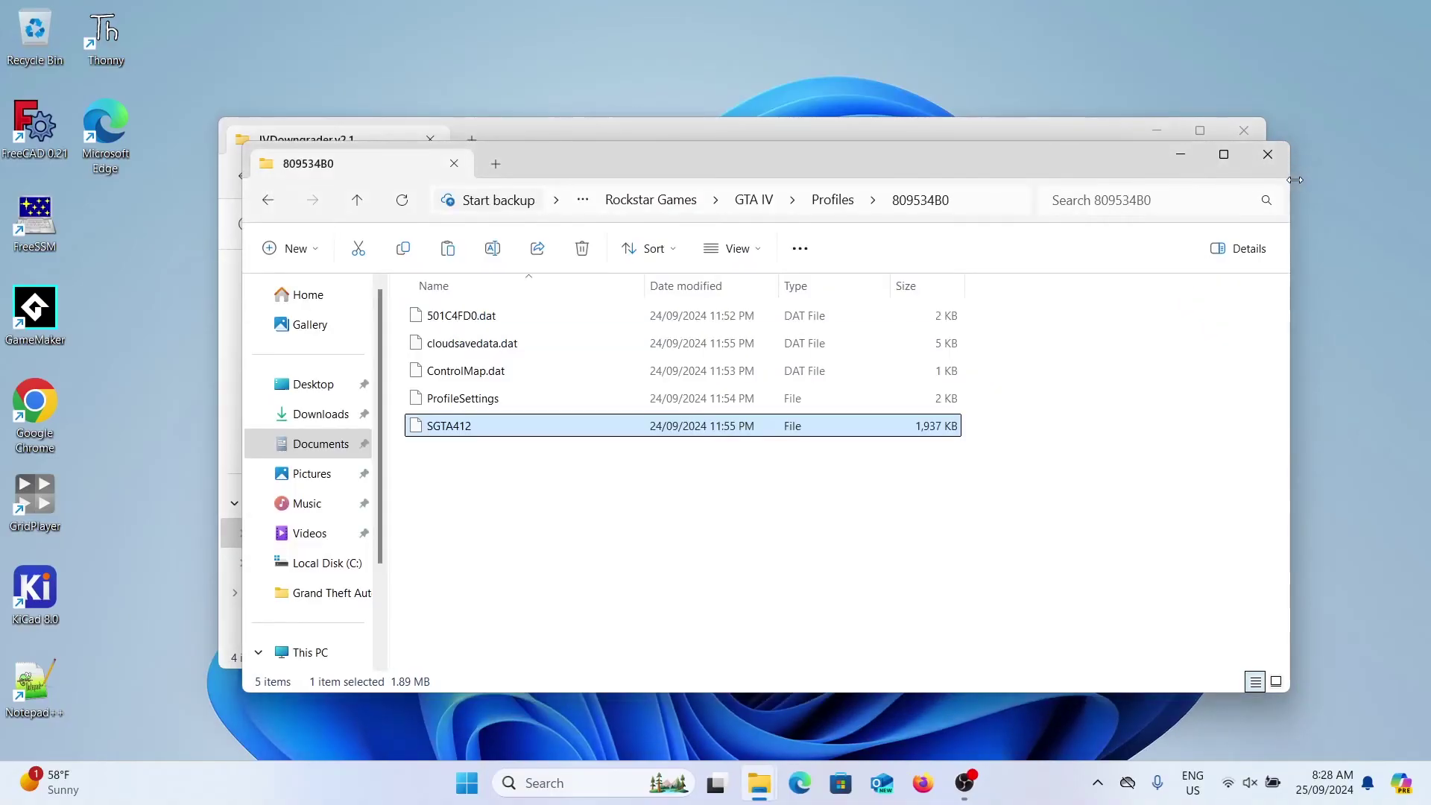
{"action": "left_click", "coordinate": [1258, 154]}
{"action": "left_click", "coordinate": [1234, 133]}
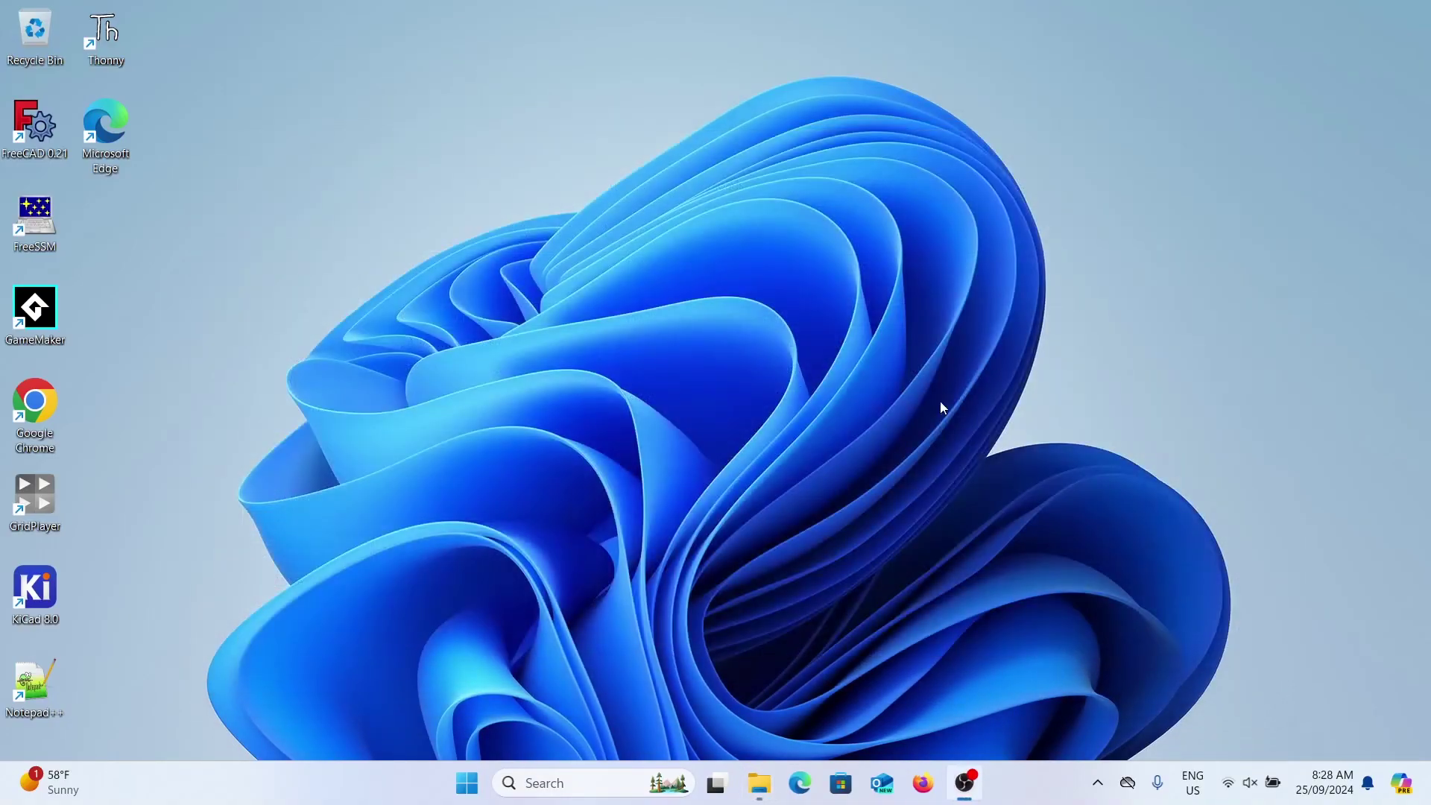
Step: Create a desktop shortcut to PlayGTAIV from the GTAIV game folder and place it under the name GTA IV in an open desktop area
{"action": "left_click", "coordinate": [760, 783]}
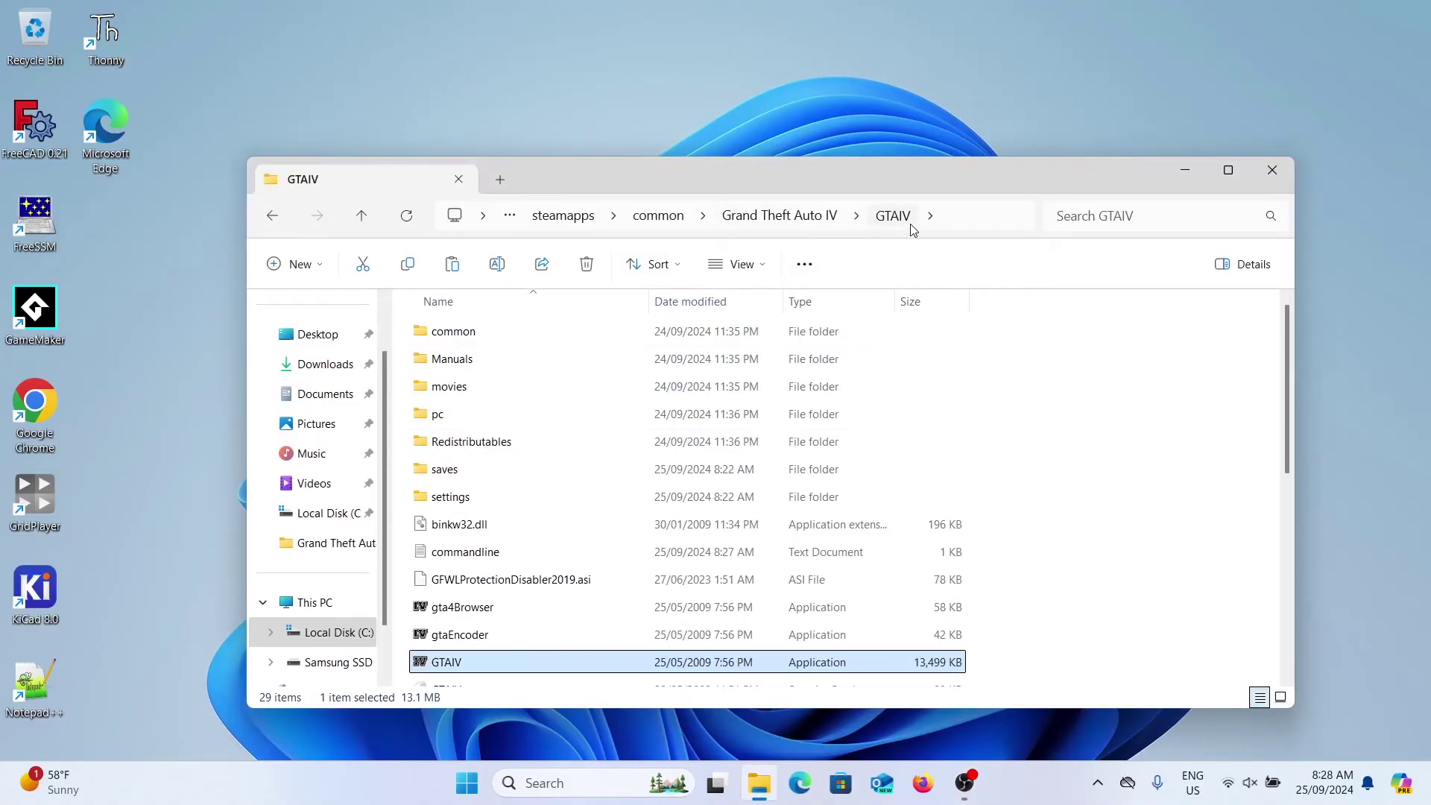
{"action": "scroll", "coordinate": [738, 477], "scroll_direction": "down", "scroll_amount": 5}
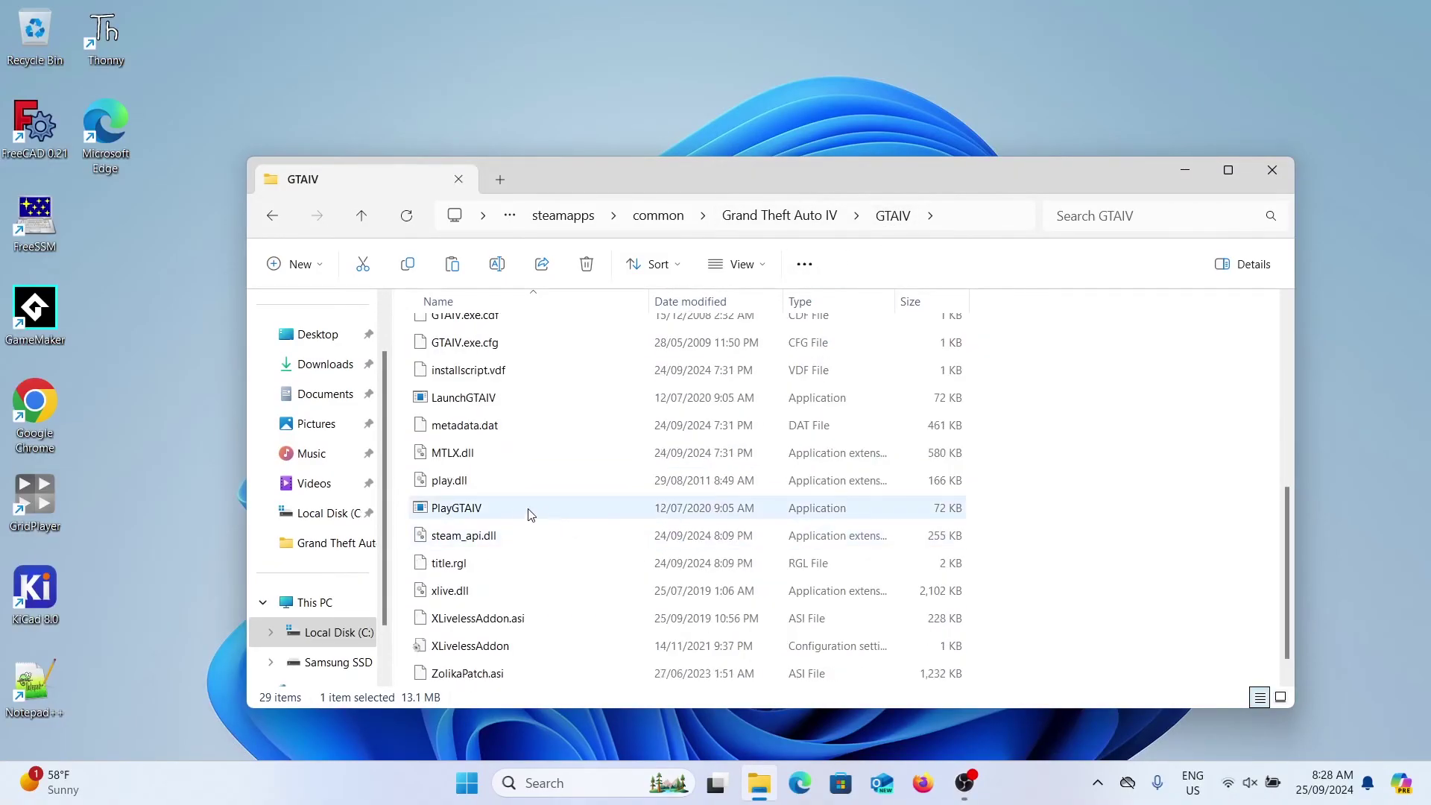
{"action": "left_click", "coordinate": [528, 514]}
{"action": "right_click", "coordinate": [472, 513]}
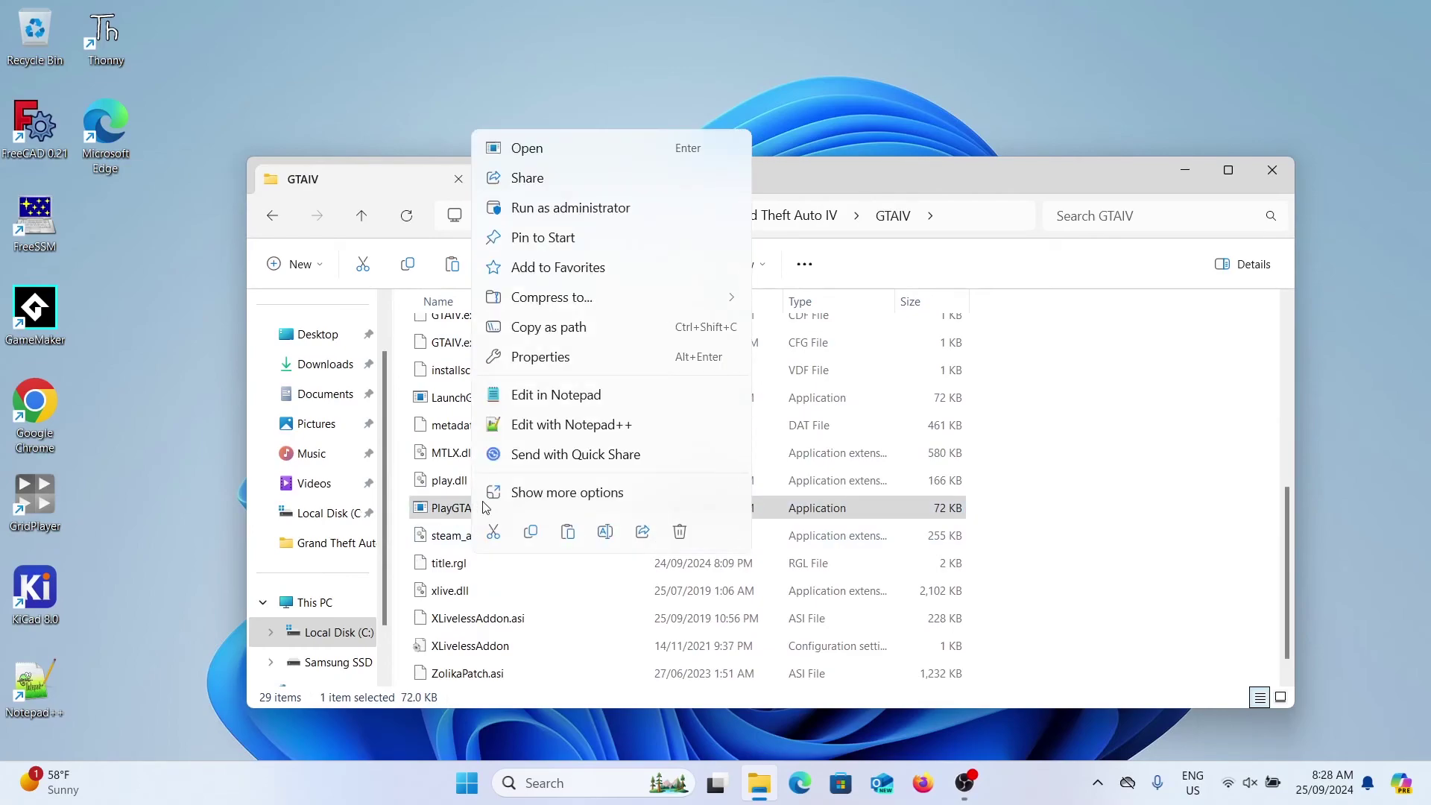
{"action": "left_click", "coordinate": [572, 490]}
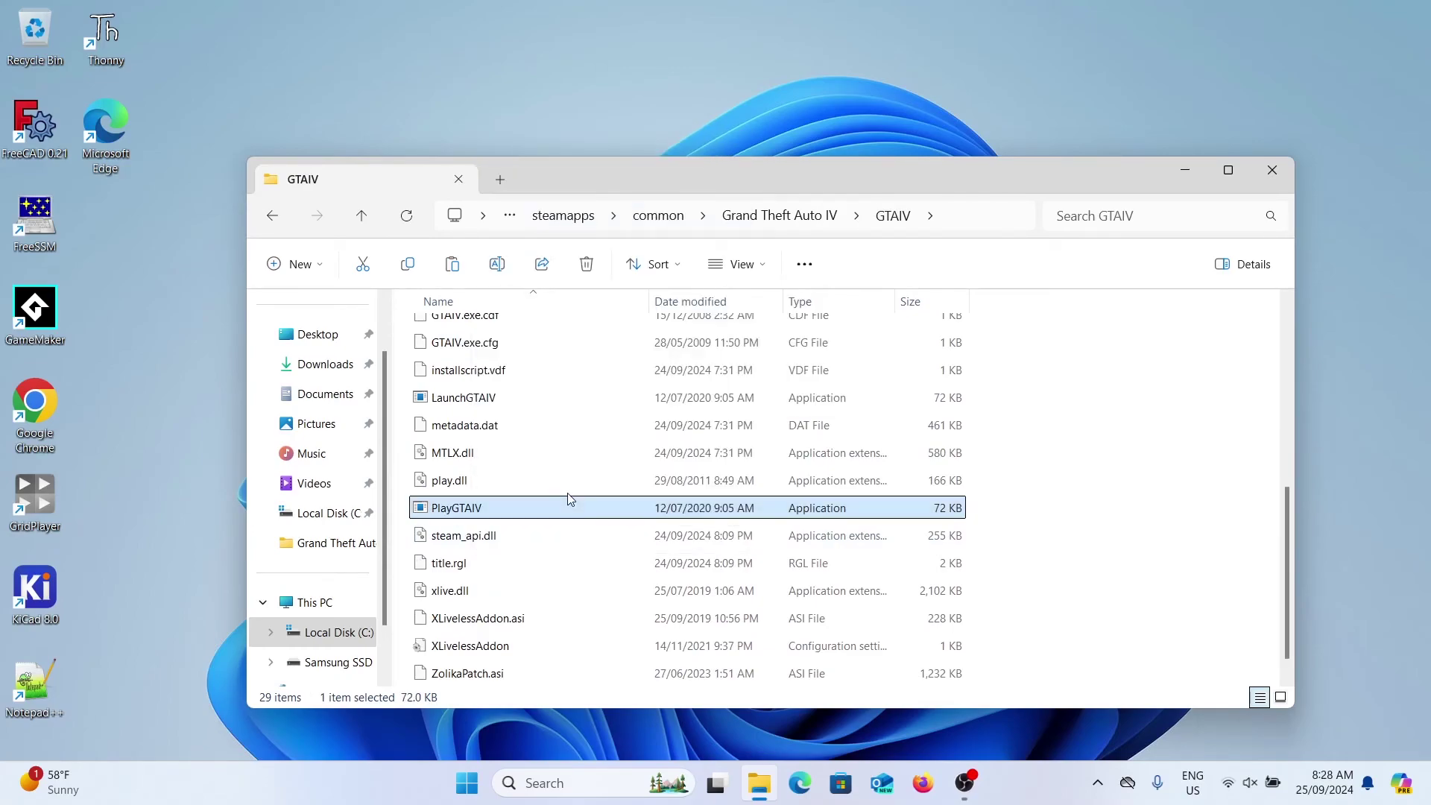
{"action": "mouse_move", "coordinate": [612, 311]}
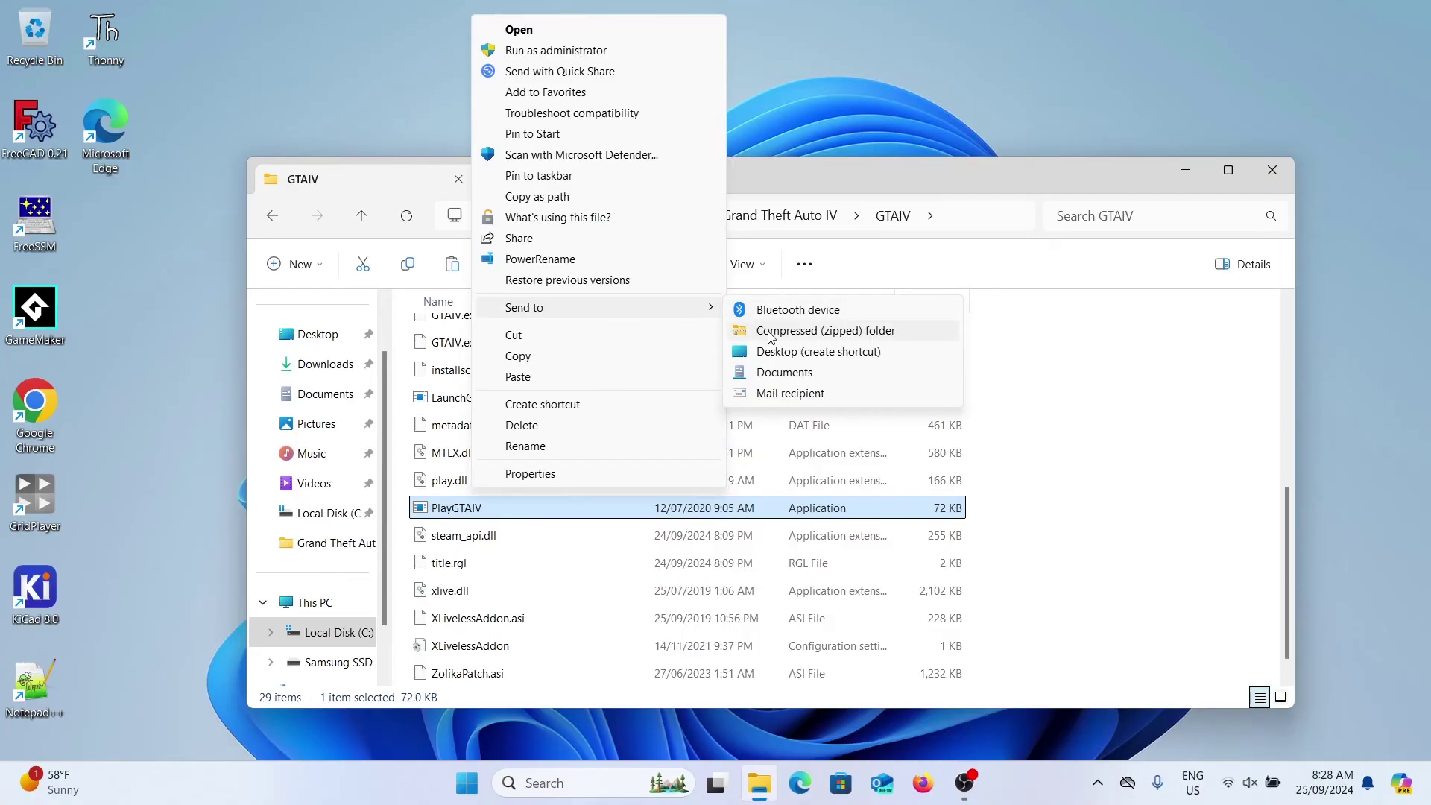
{"action": "left_click", "coordinate": [791, 361]}
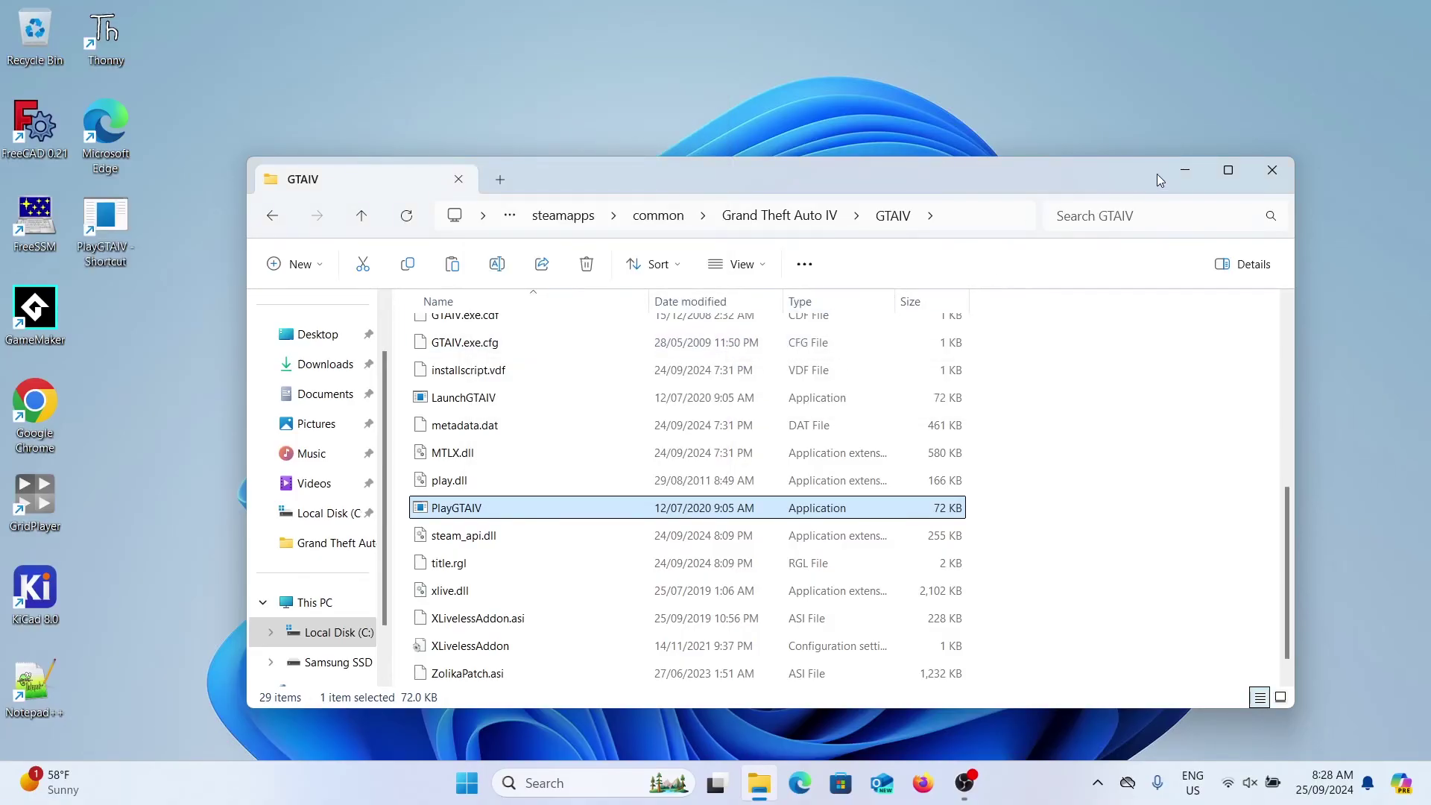
{"action": "left_click", "coordinate": [1185, 170]}
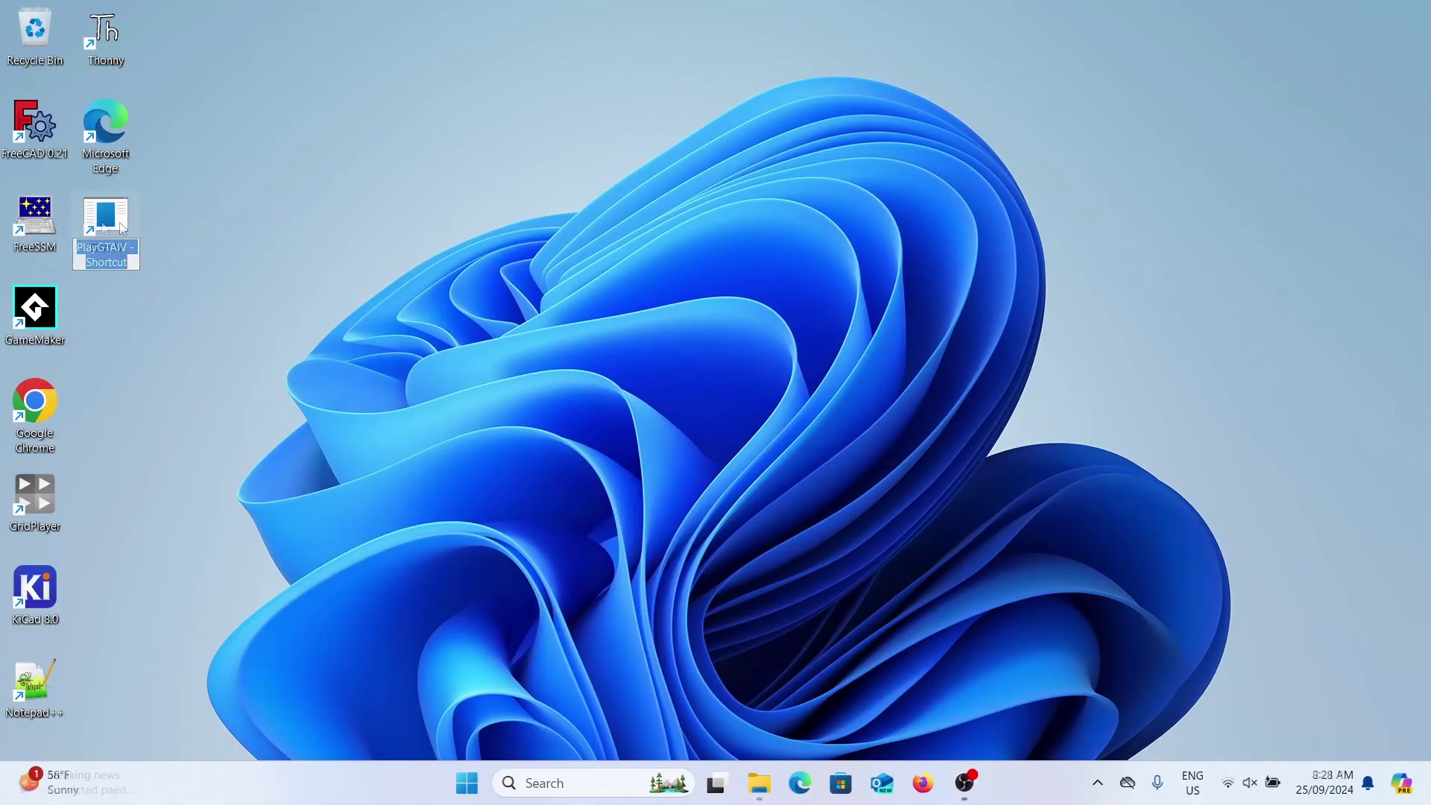
{"action": "left_click_drag", "start_coordinate": [106, 220], "coordinate": [319, 226]}
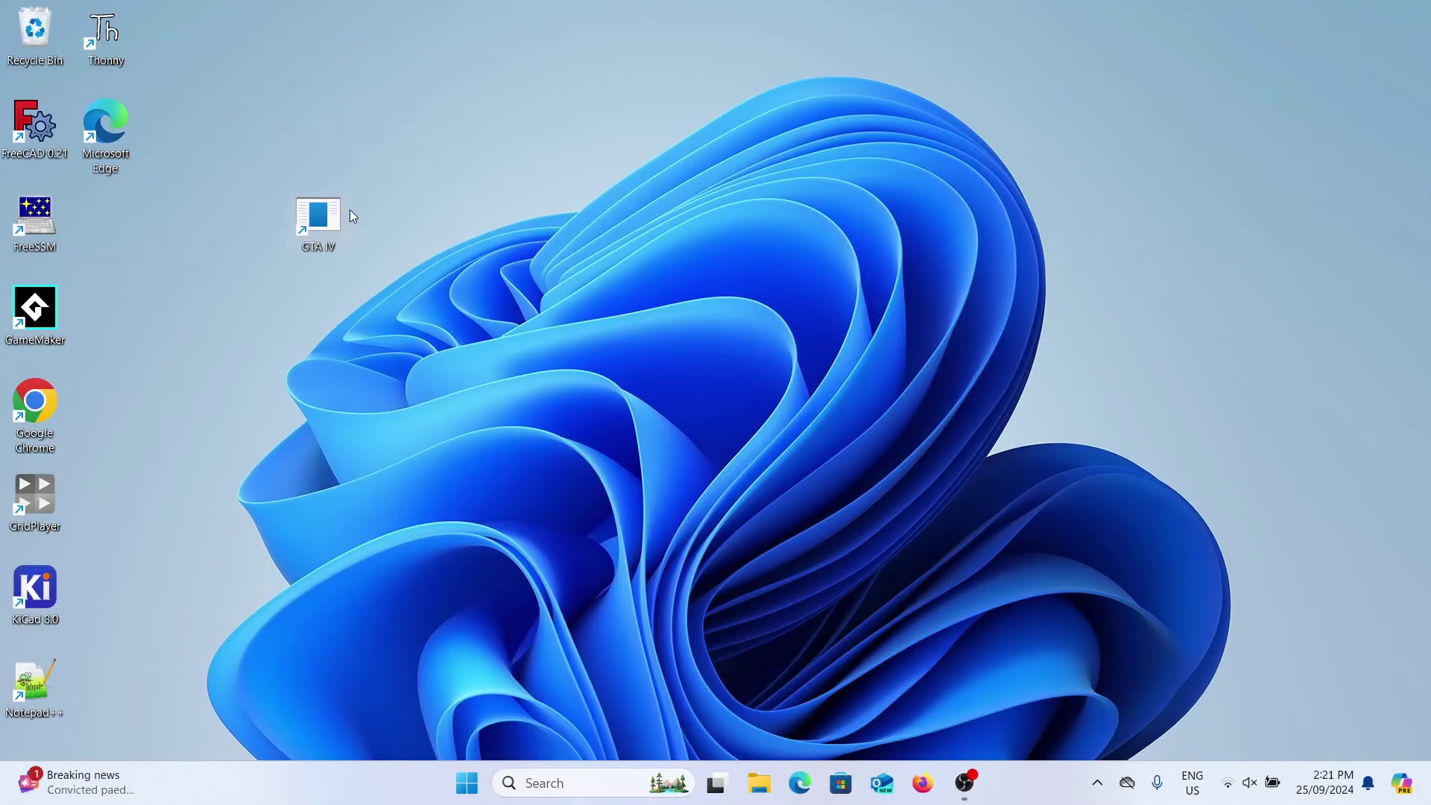
Step: Open the GTA IV shortcut's file location and check the product version in the GTAIV application's properties
{"action": "right_click", "coordinate": [310, 222]}
{"action": "left_click", "coordinate": [362, 369]}
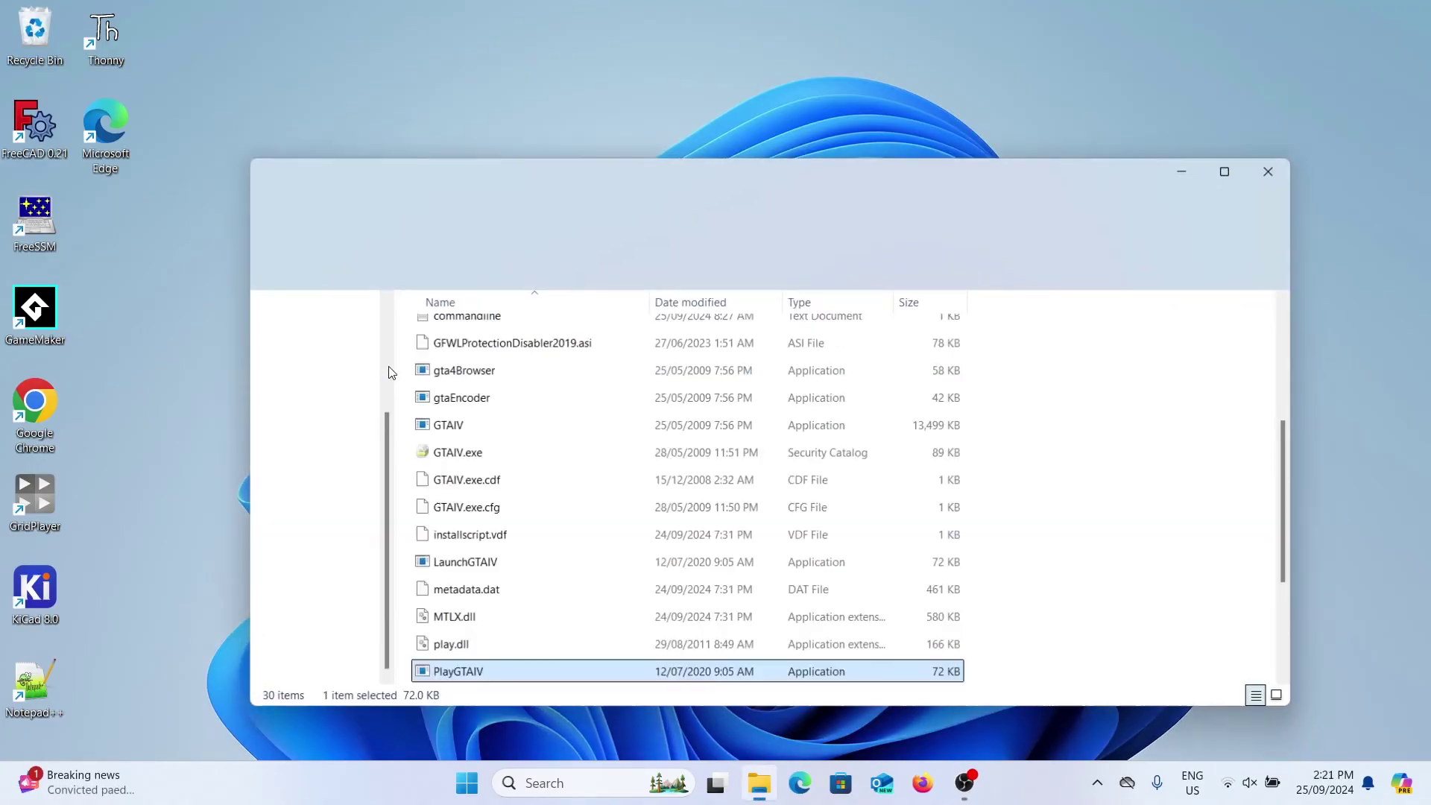
{"action": "left_click", "coordinate": [470, 427]}
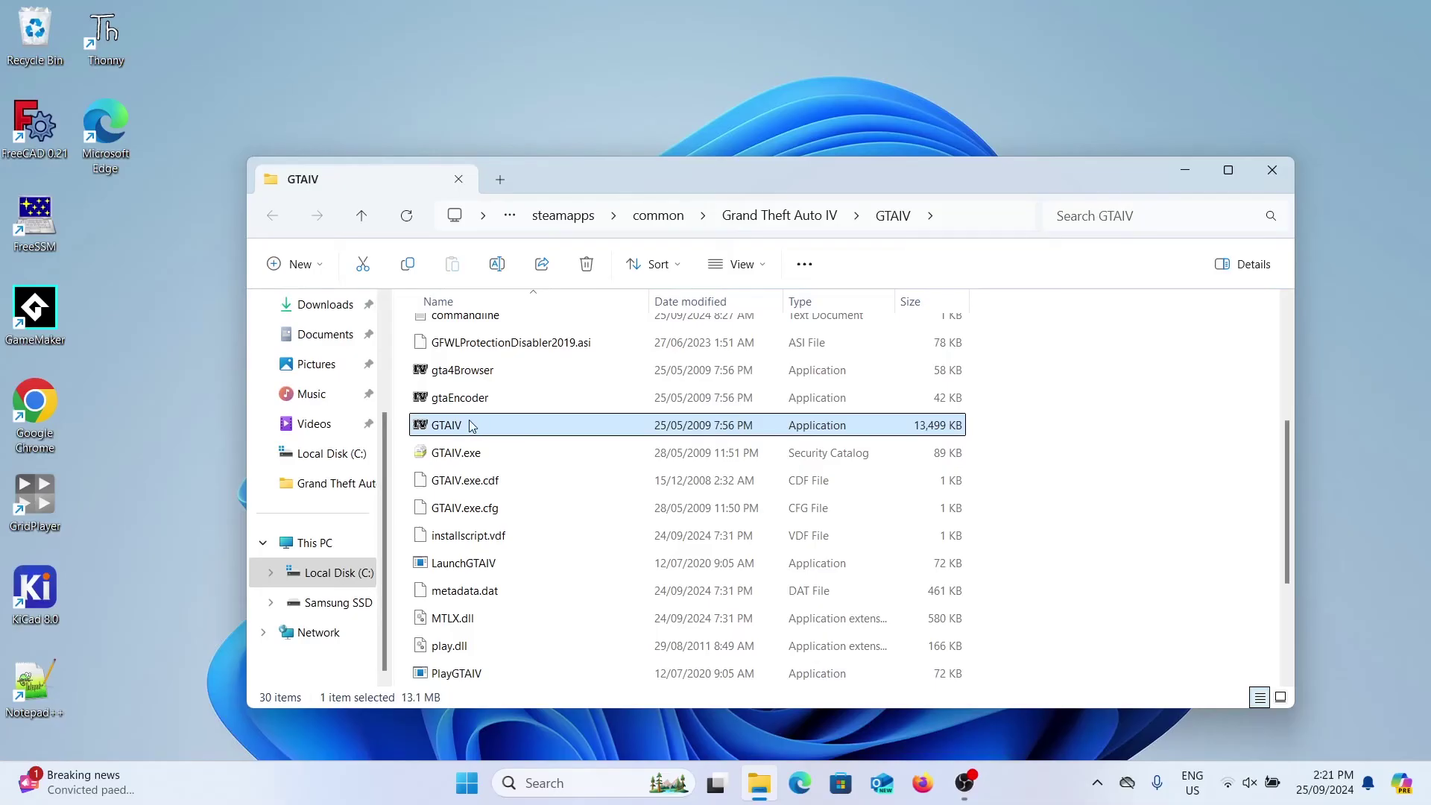
{"action": "right_click", "coordinate": [451, 425]}
{"action": "left_click", "coordinate": [550, 526]}
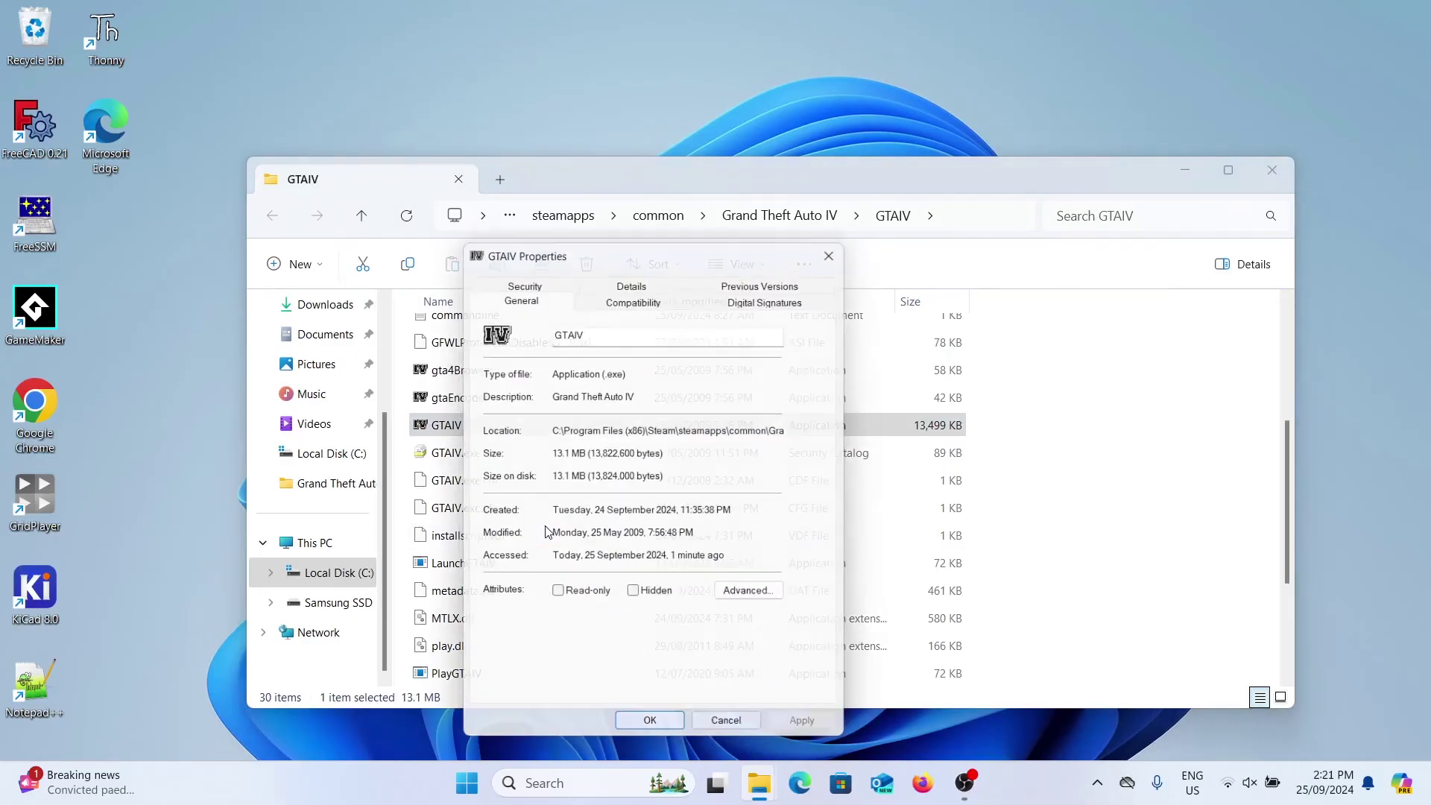
{"action": "left_click", "coordinate": [643, 277]}
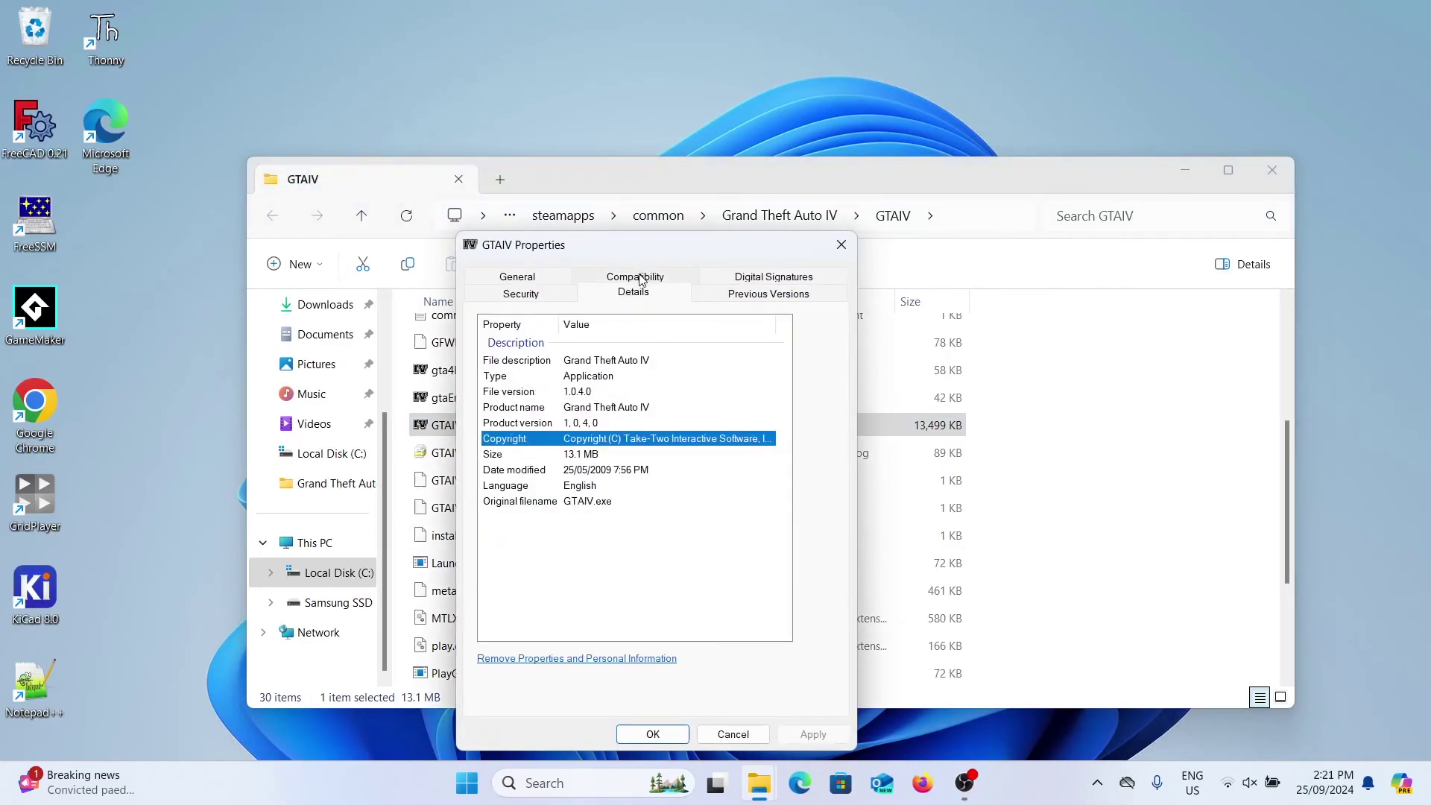
{"action": "left_click", "coordinate": [578, 422]}
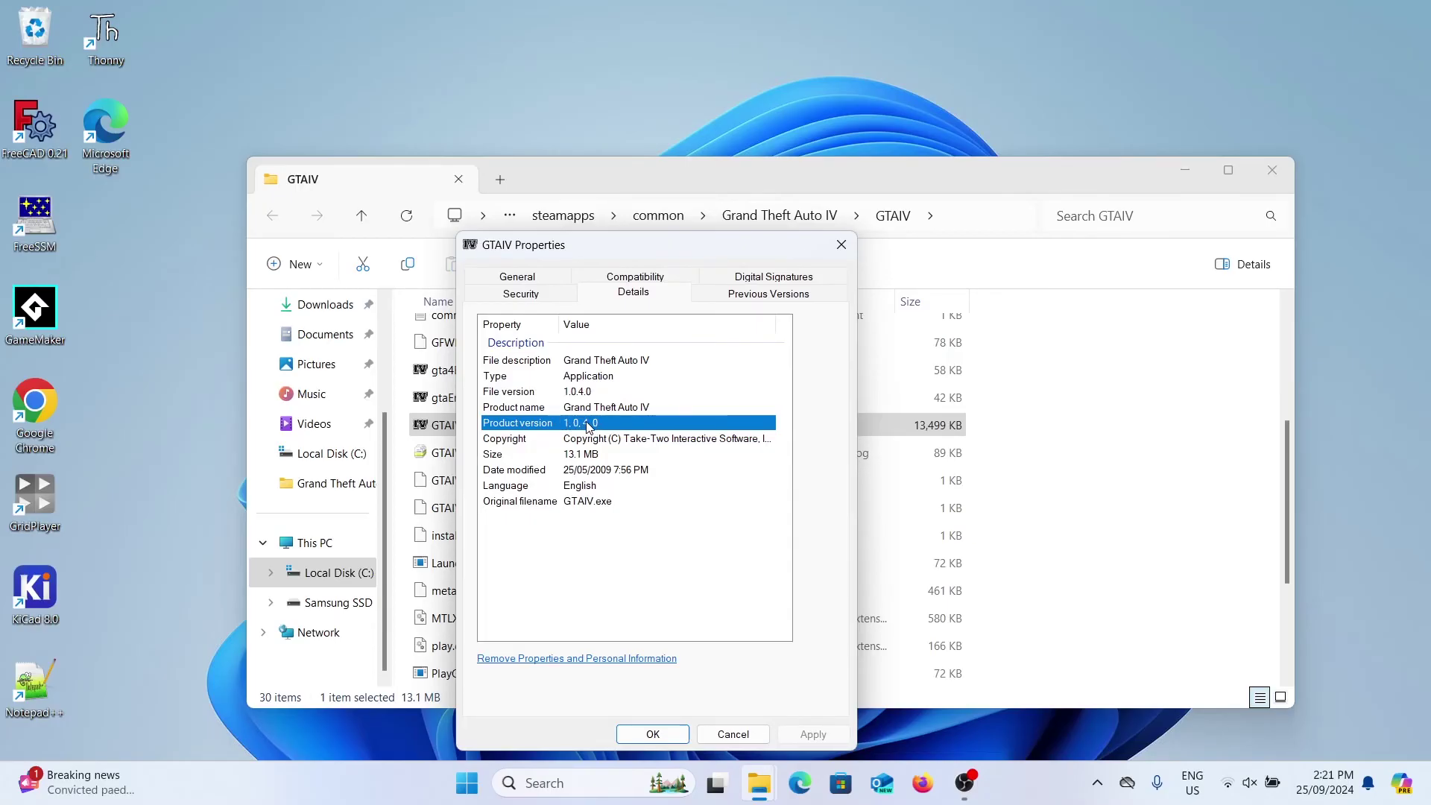
{"action": "left_click", "coordinate": [650, 733]}
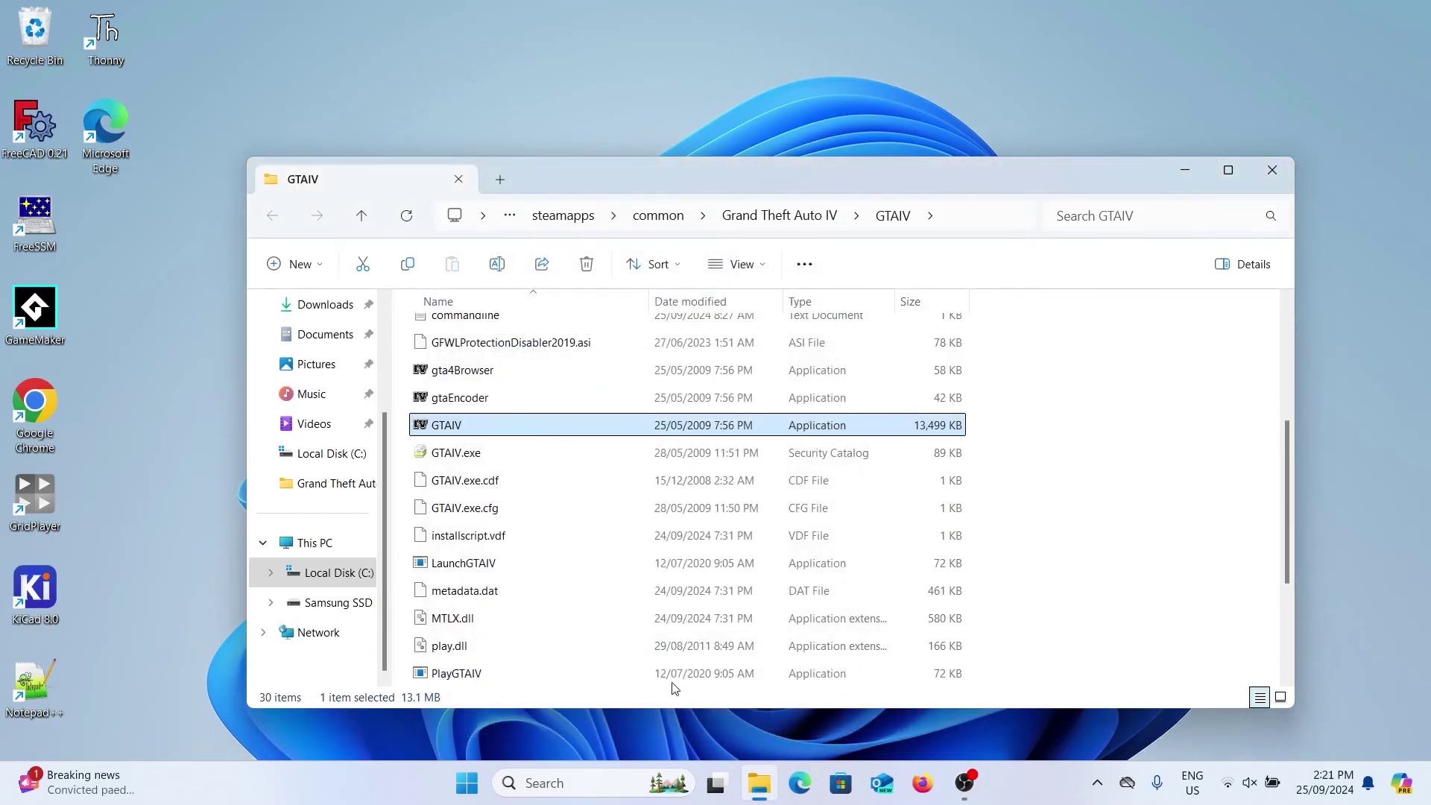
Step: Close the game folder, launch the downgraded GTA IV and lower the system volume to 32 at its main menu
{"action": "left_click", "coordinate": [1269, 172]}
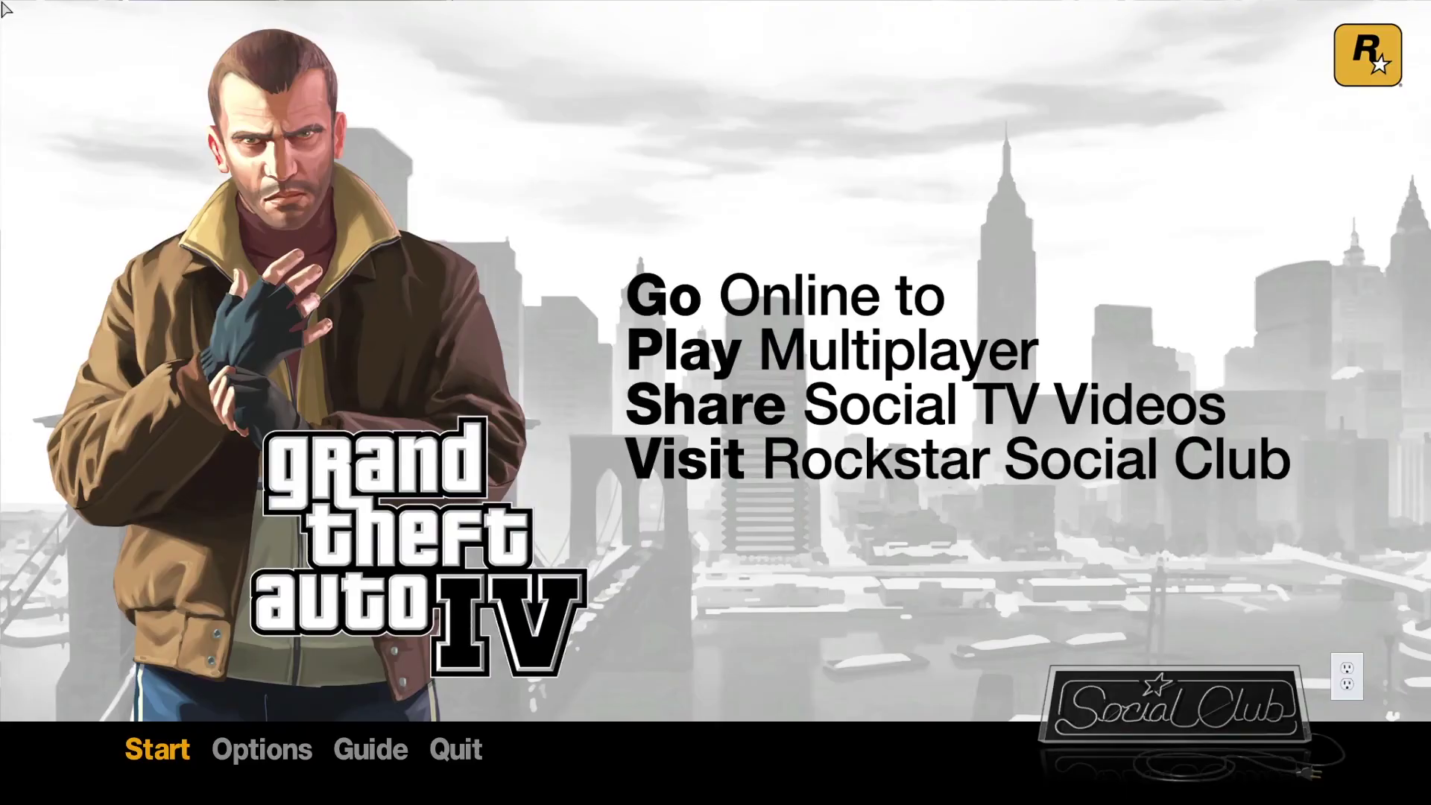
{"action": "key", "text": "XF86AudioLowerVolume"}
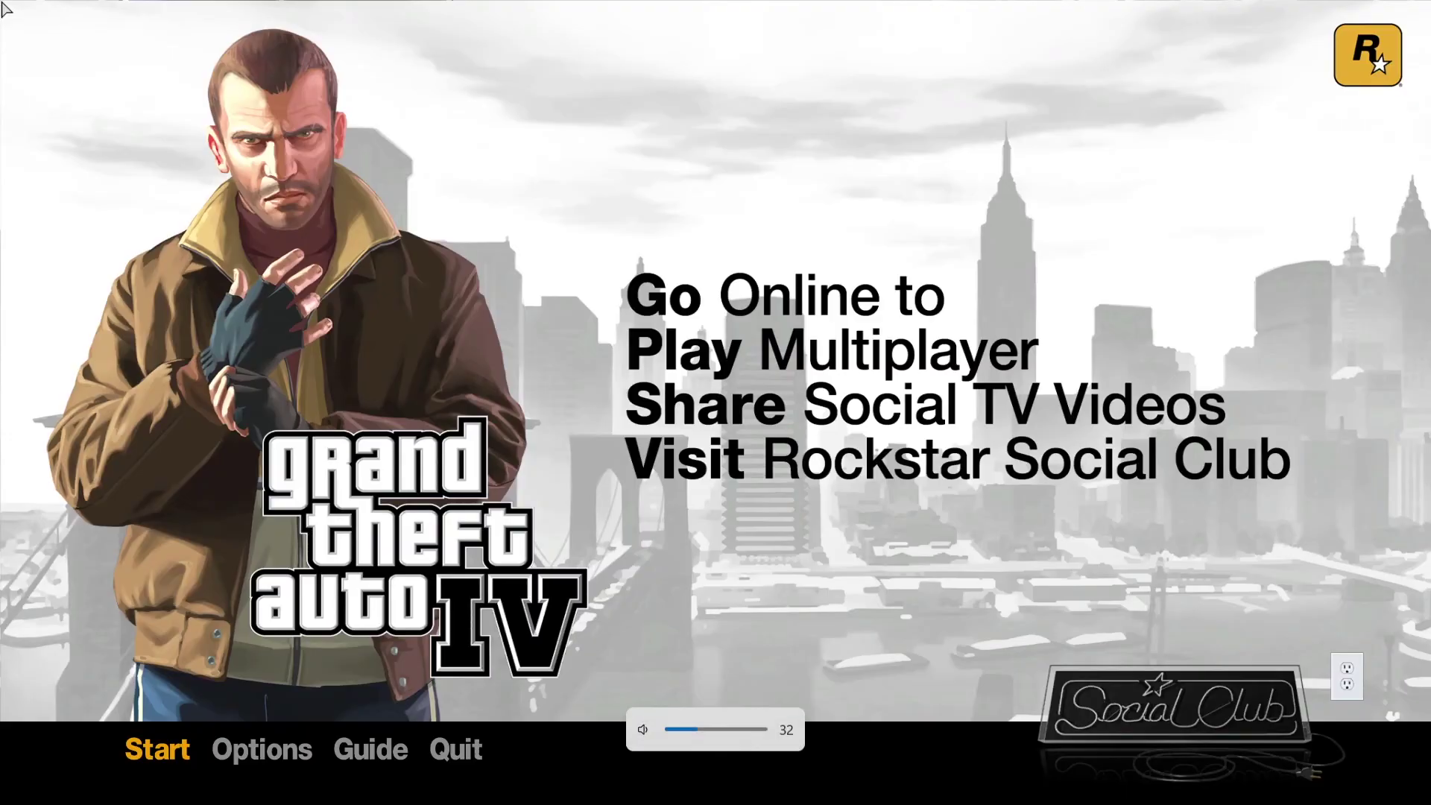